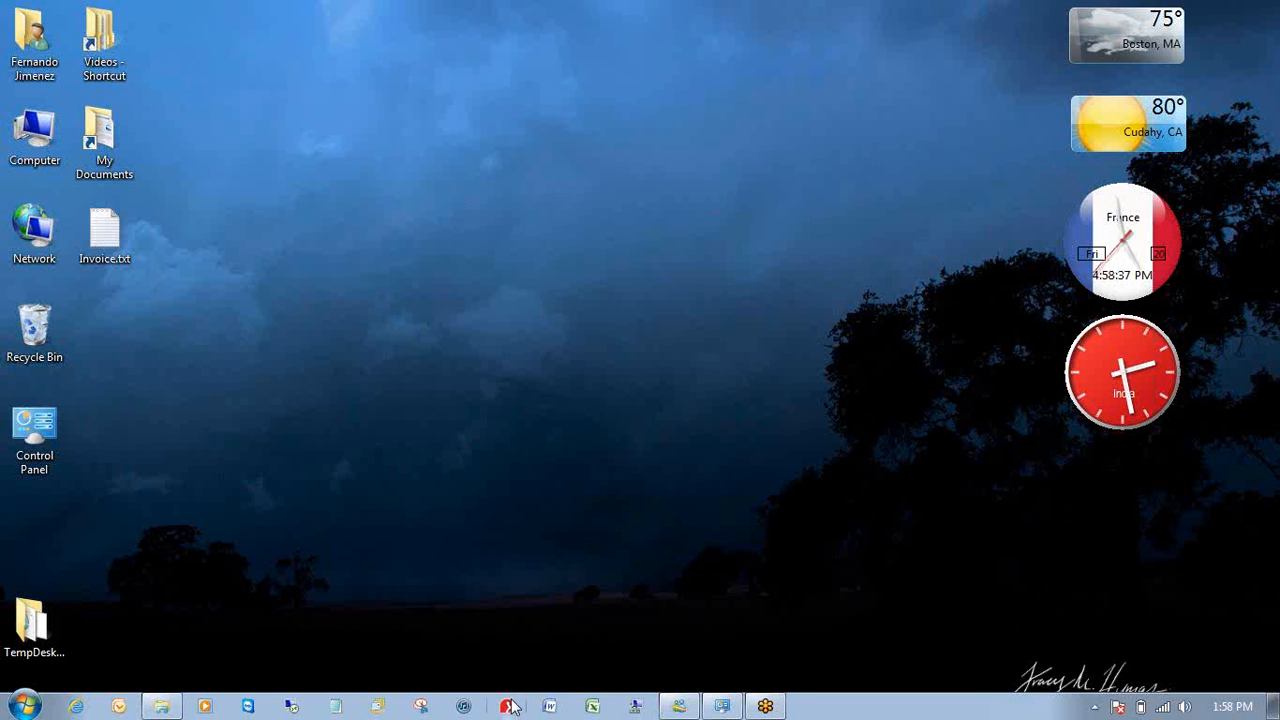
# - Launch Symtrax Compleo for XML and open Invoice.txt from the Desktop location in the Compleo for XML Wizard
pyautogui.click(510, 706)
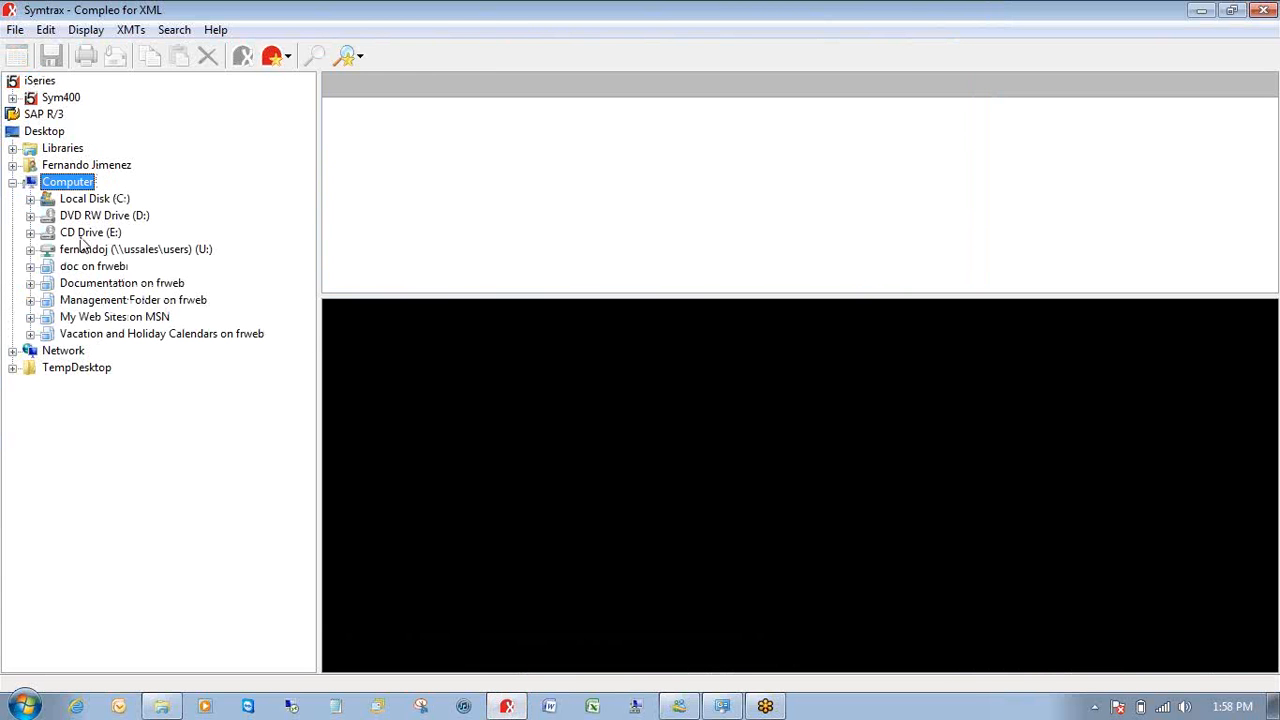
pyautogui.click(38, 133)
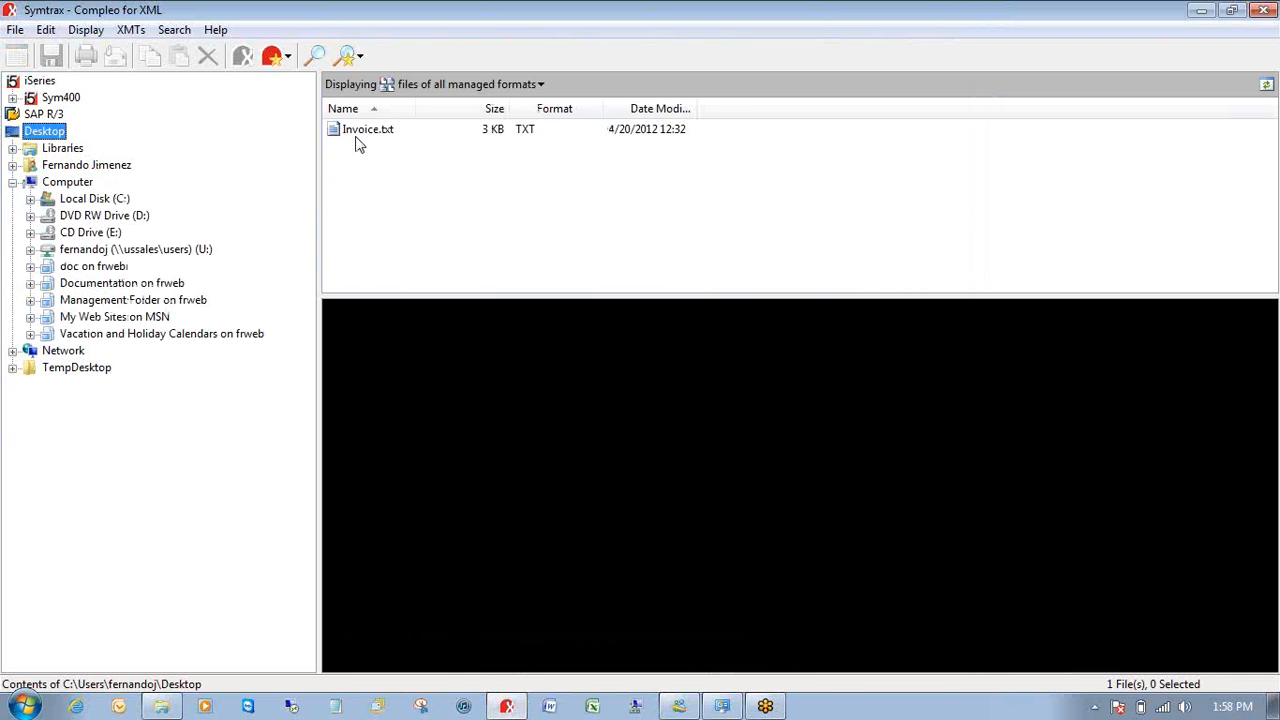
pyautogui.click(357, 137)
pyautogui.rightClick(357, 143)
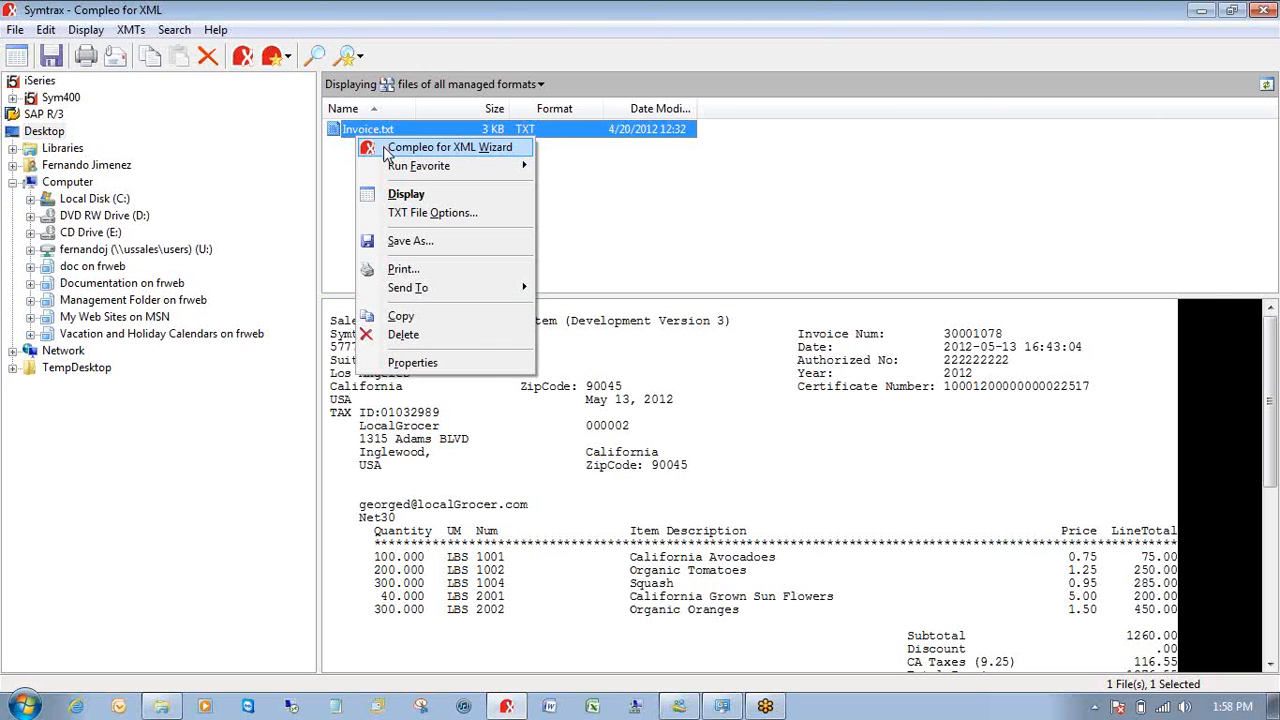
pyautogui.click(389, 150)
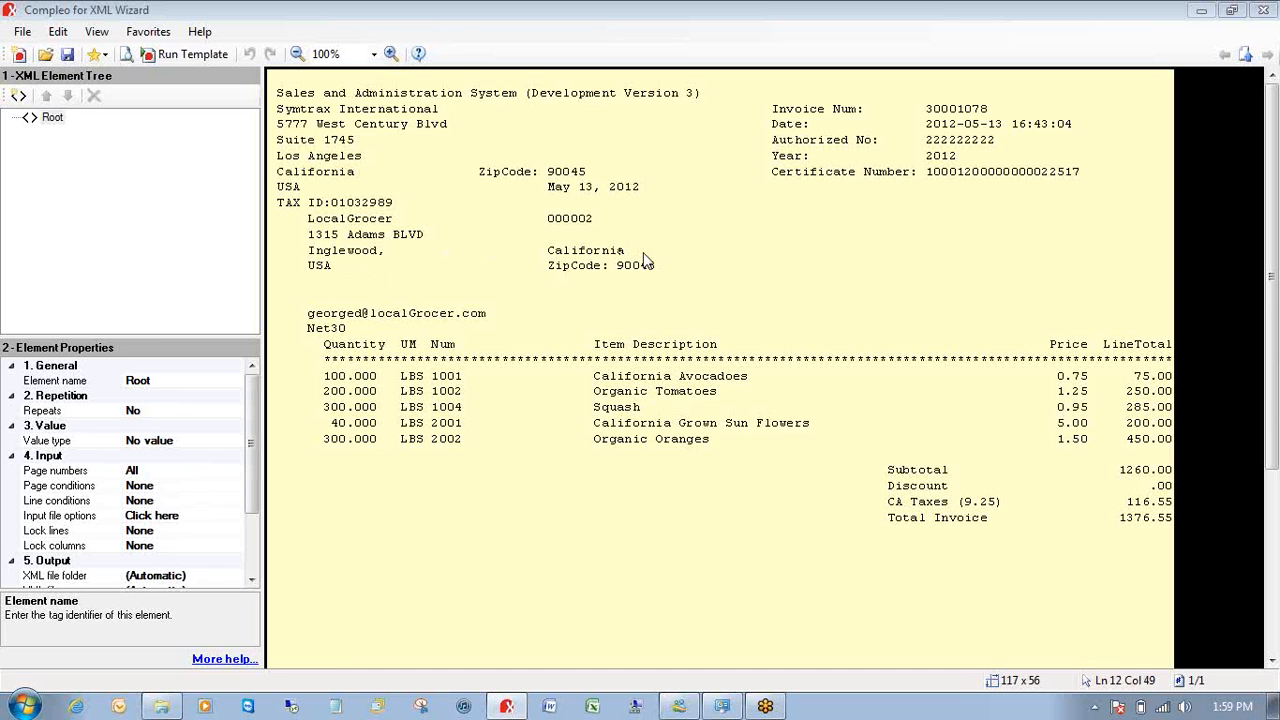
# - Rename the root element of the XML tree as Invoice
pyautogui.click(52, 118)
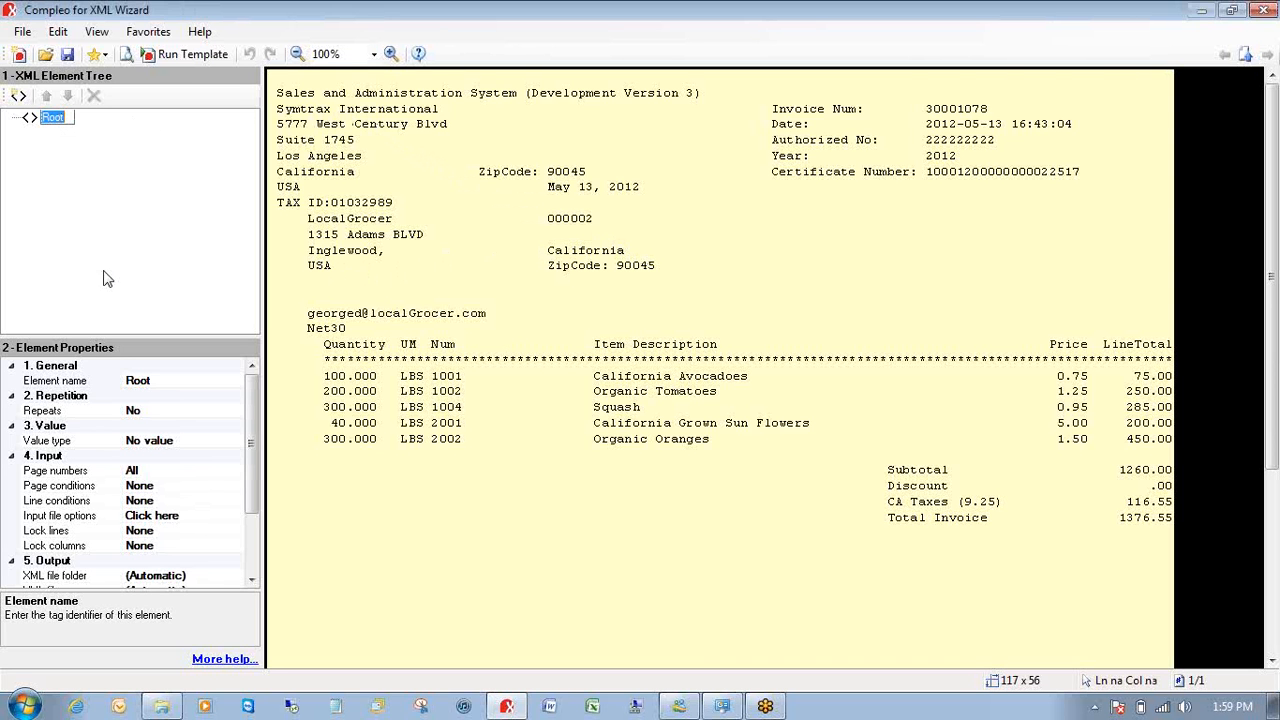
pyautogui.click(157, 381)
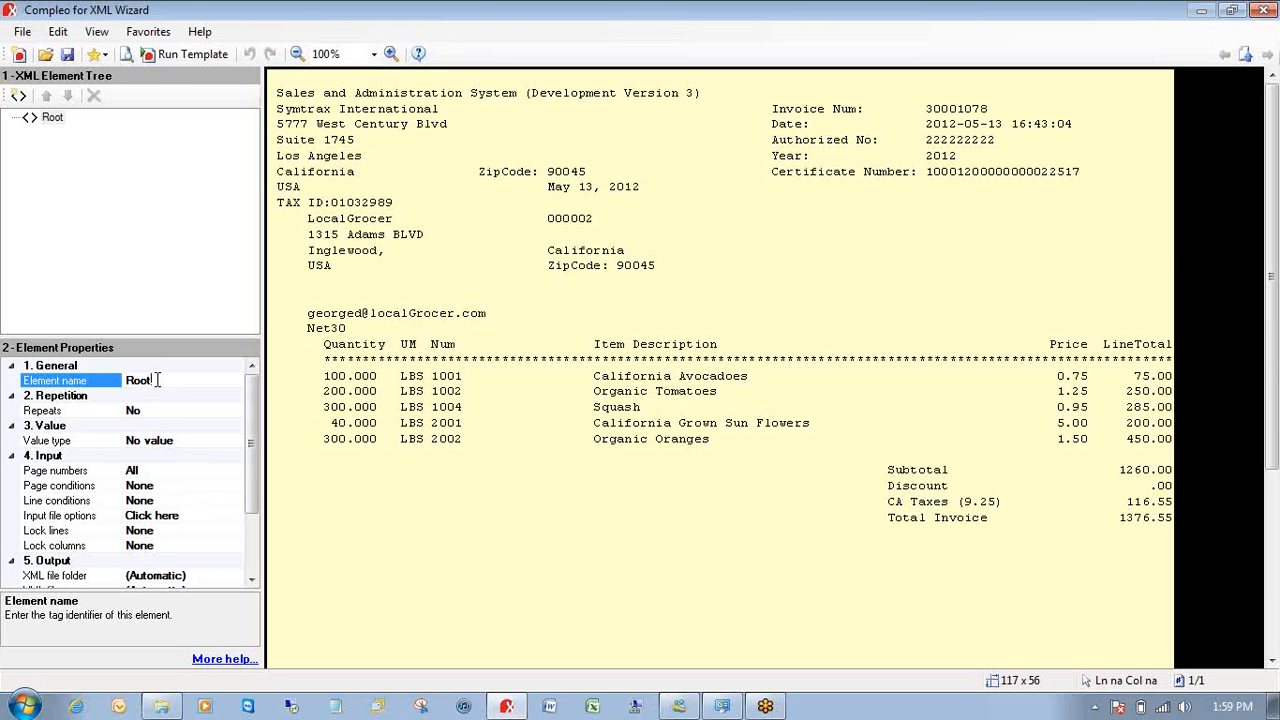
pyautogui.press('BackSpace')
pyautogui.press('BackSpace')
pyautogui.press('BackSpace')
pyautogui.press('BackSpace')
pyautogui.write('Invoice')
pyautogui.press('Return')
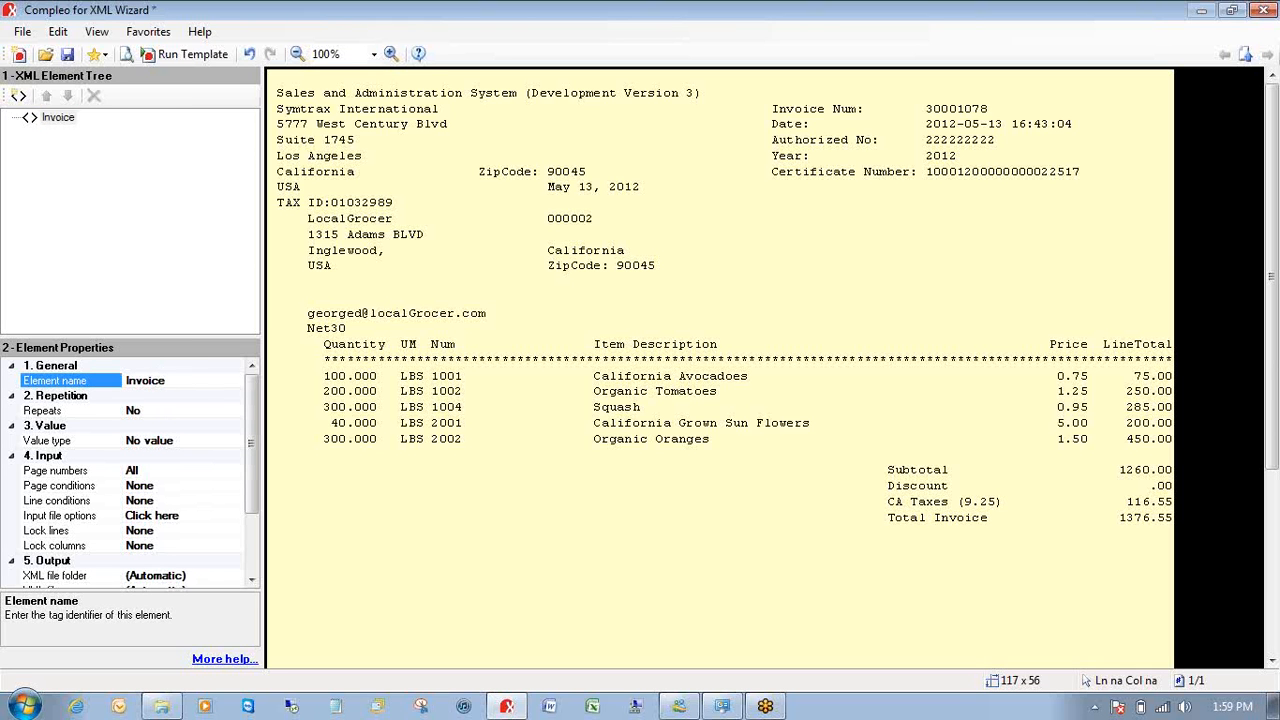
# - Add a child element under Invoice and name it COUNTRY
pyautogui.rightClick(44, 121)
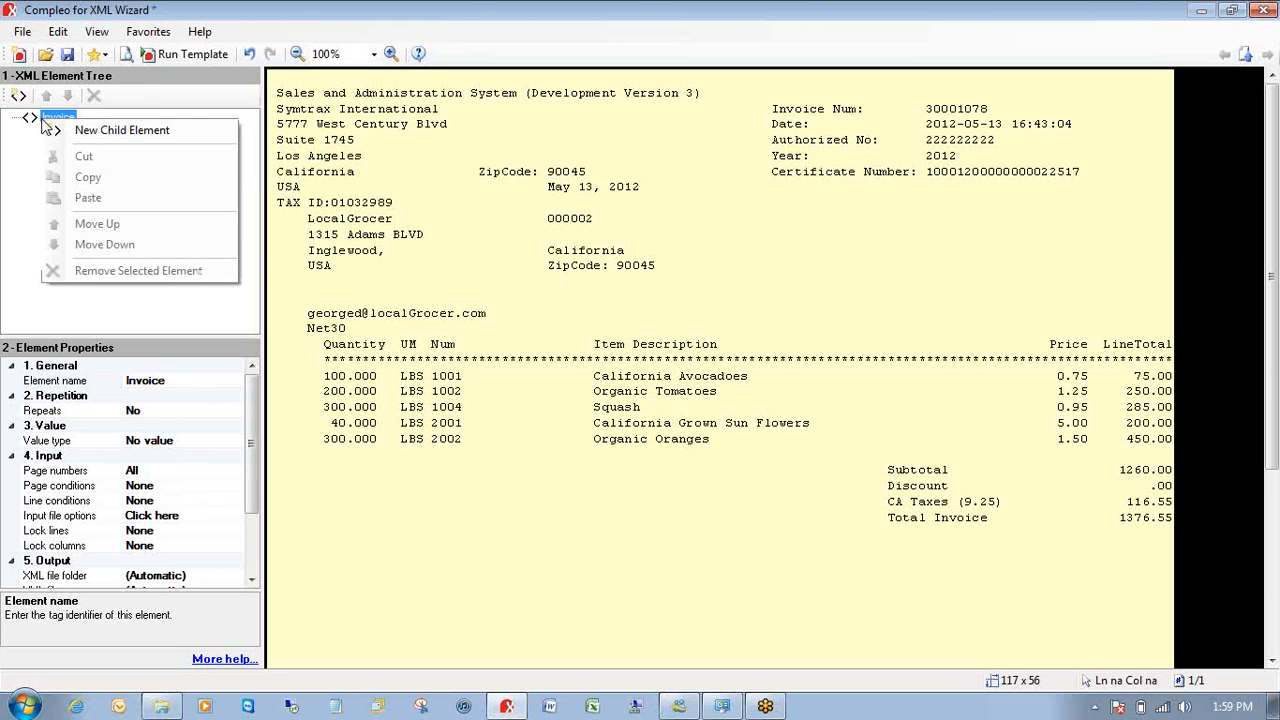
pyautogui.click(127, 131)
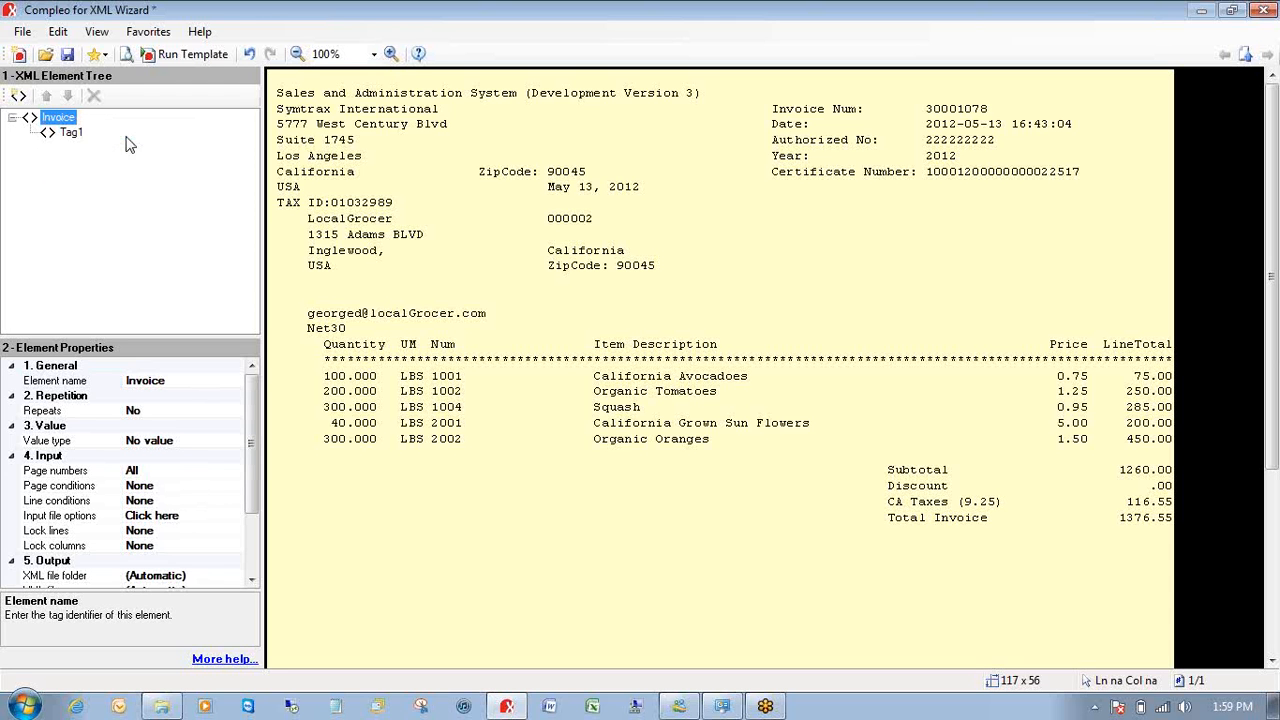
pyautogui.click(73, 134)
pyautogui.click(147, 378)
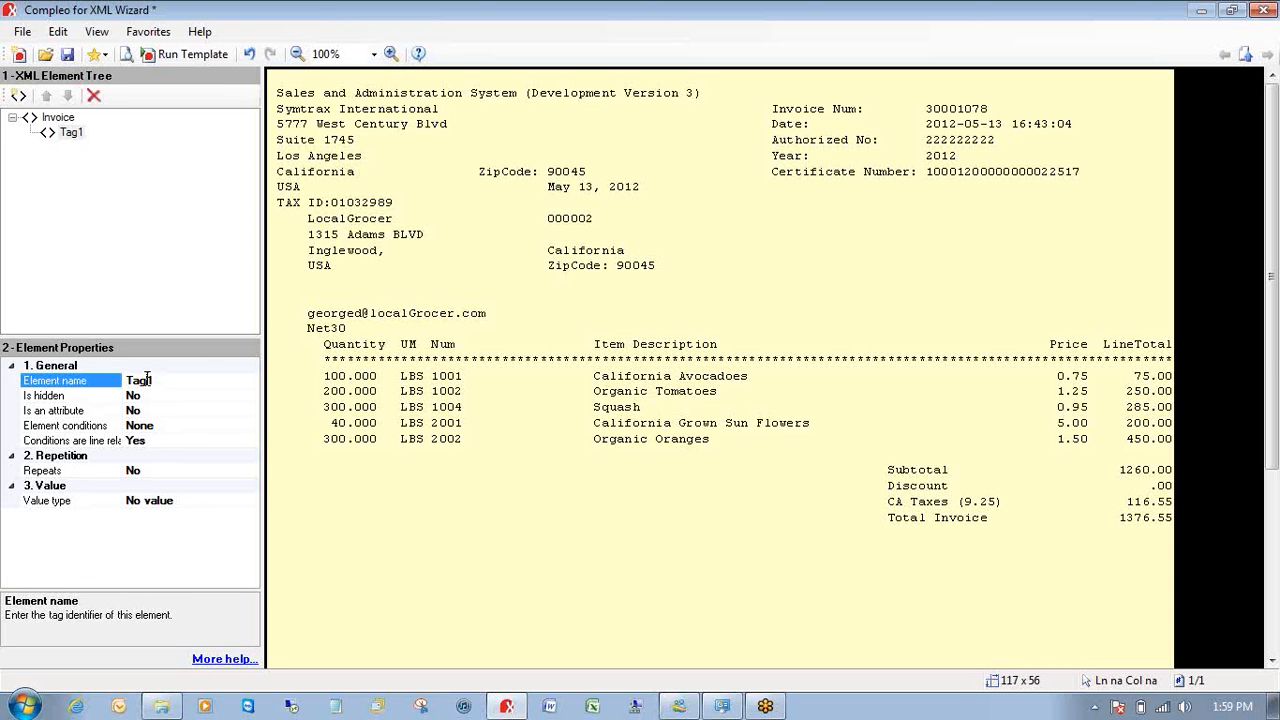
pyautogui.press('BackSpace')
pyautogui.press('BackSpace')
pyautogui.press('BackSpace')
pyautogui.press('BackSpace')
pyautogui.write('USA')
pyautogui.press('BackSpace')
pyautogui.press('BackSpace')
pyautogui.press('BackSpace')
pyautogui.write('COUNTRY')
pyautogui.press('Return')
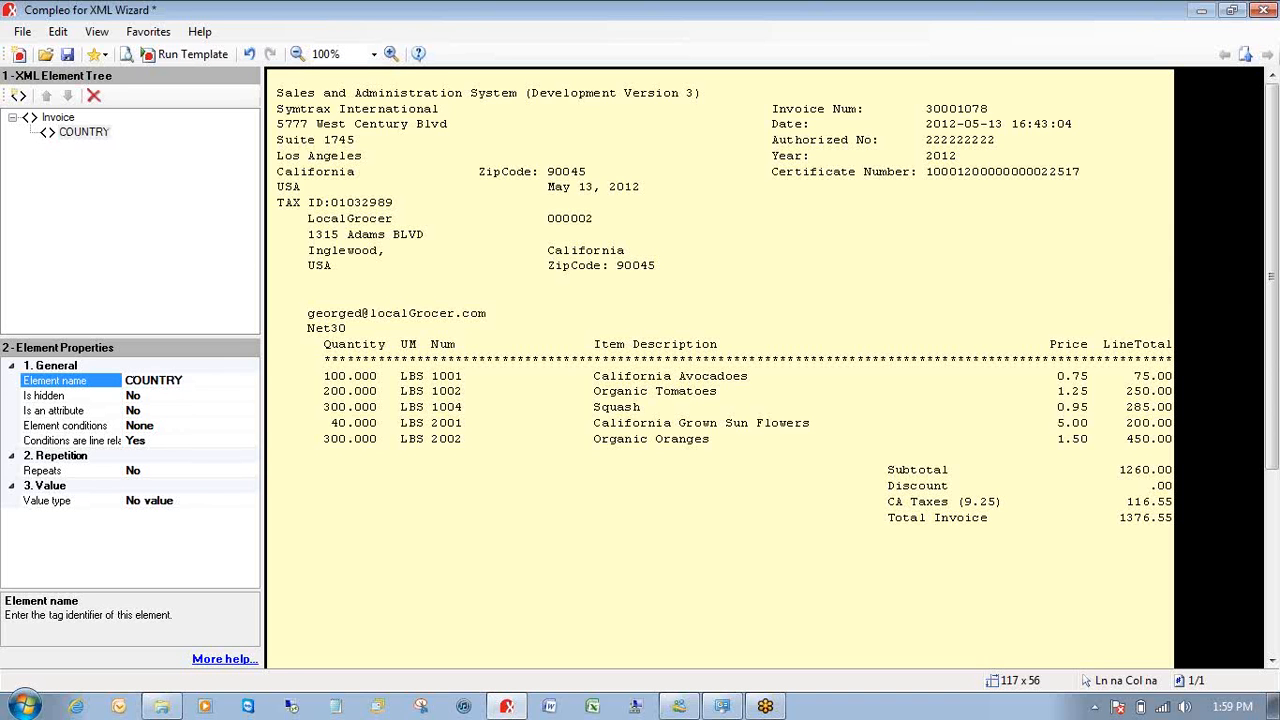
# - Give COUNTRY a Fixed position value covering the customer's USA text at line 13, column 6, 17 characters long
pyautogui.click(277, 354)
pyautogui.click(88, 502)
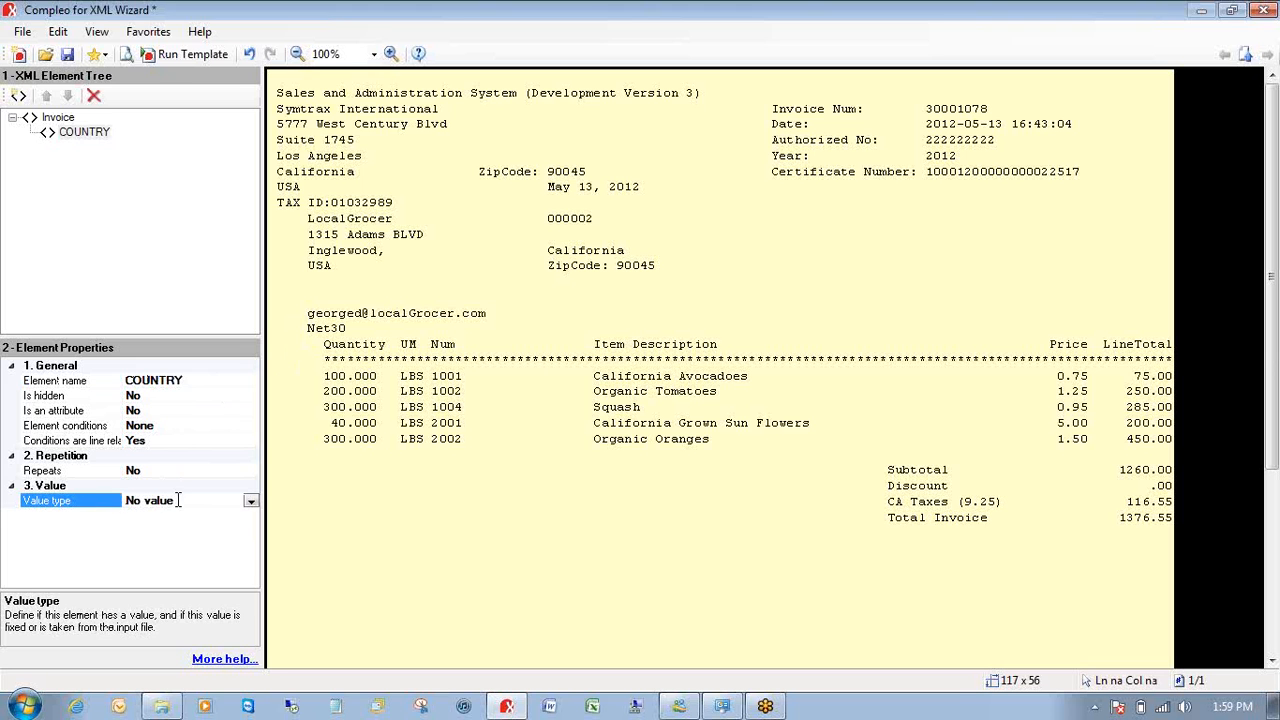
pyautogui.click(251, 501)
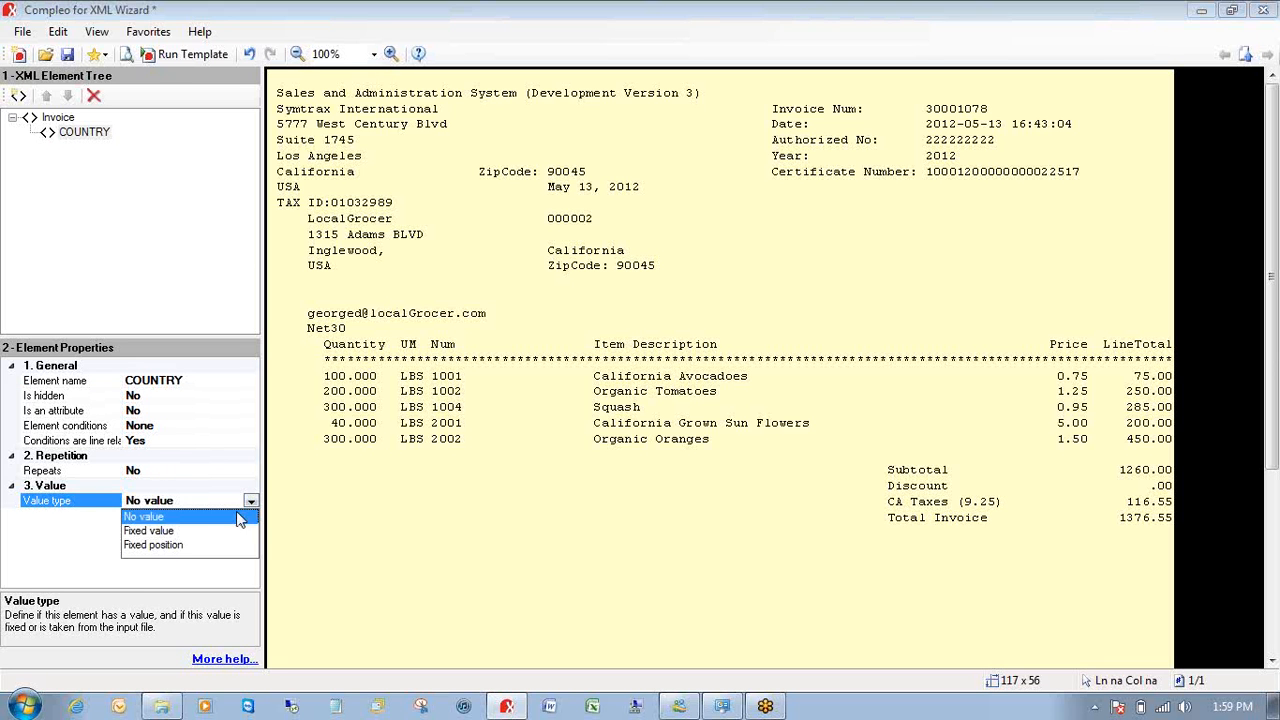
pyautogui.click(179, 548)
pyautogui.click(431, 304)
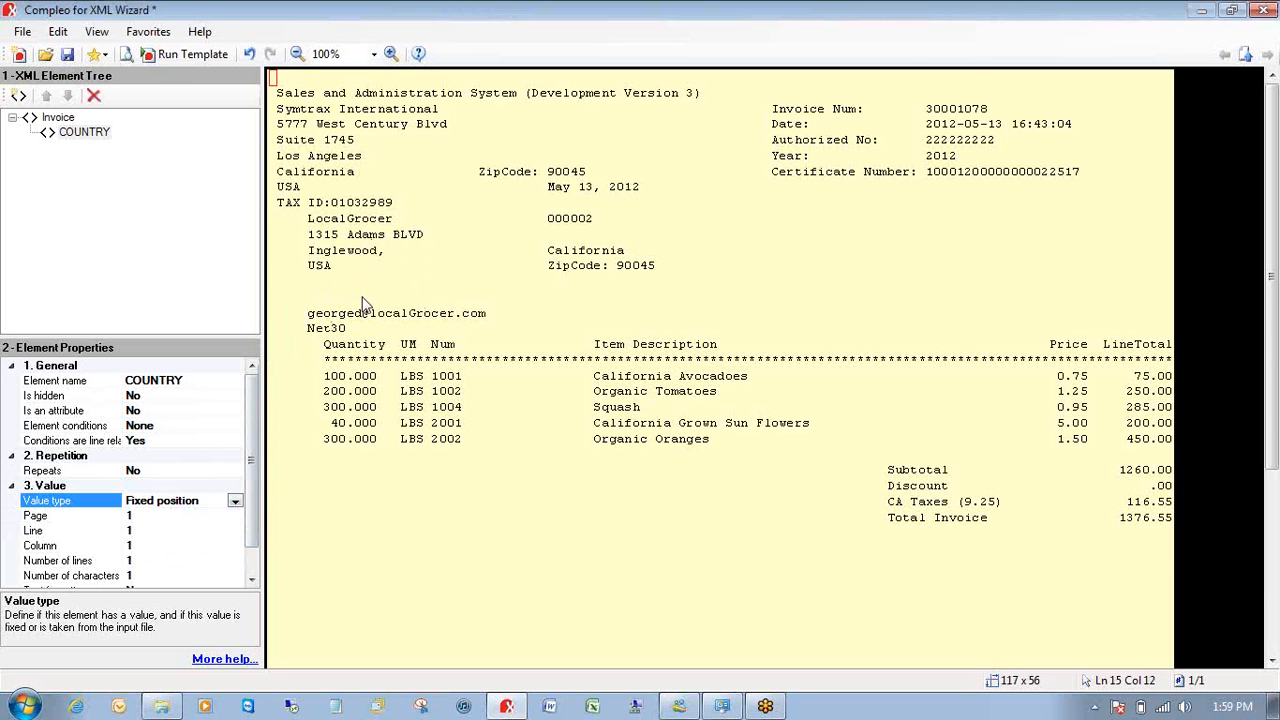
pyautogui.moveTo(309, 266); pyautogui.dragTo(436, 270)
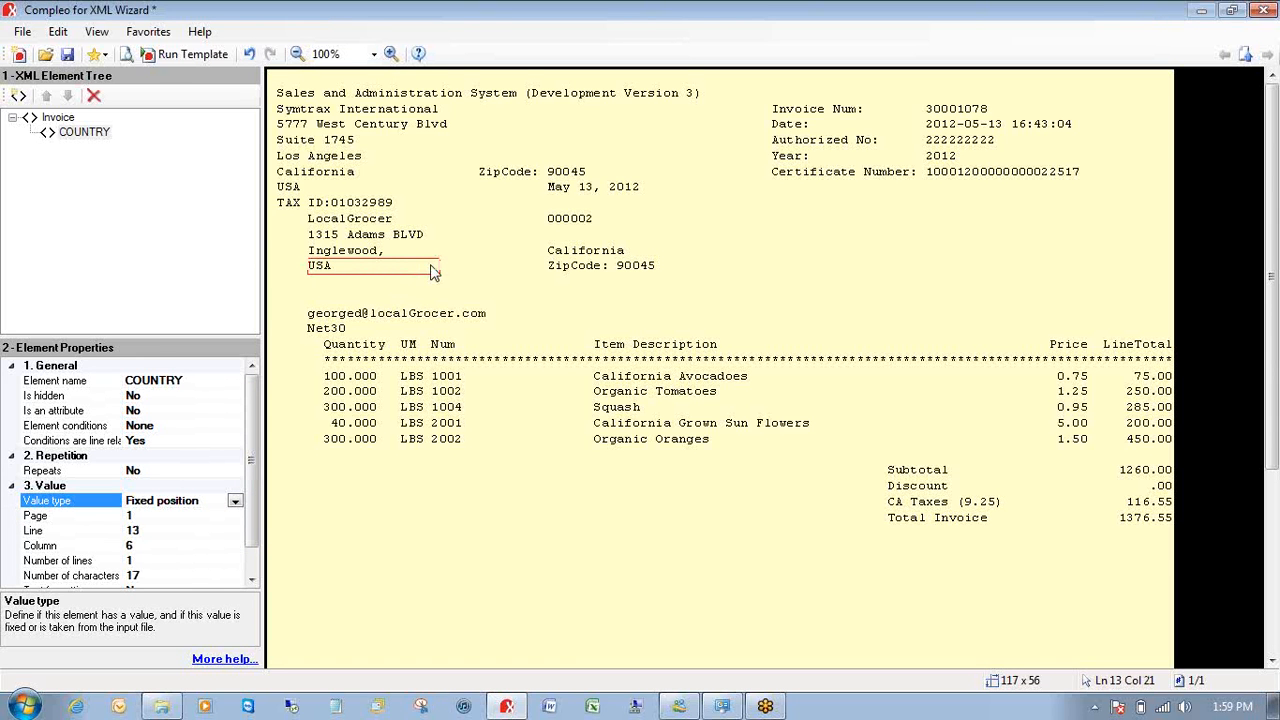
# - Add a child element under COUNTRY and name it STATE
pyautogui.rightClick(68, 141)
pyautogui.click(100, 148)
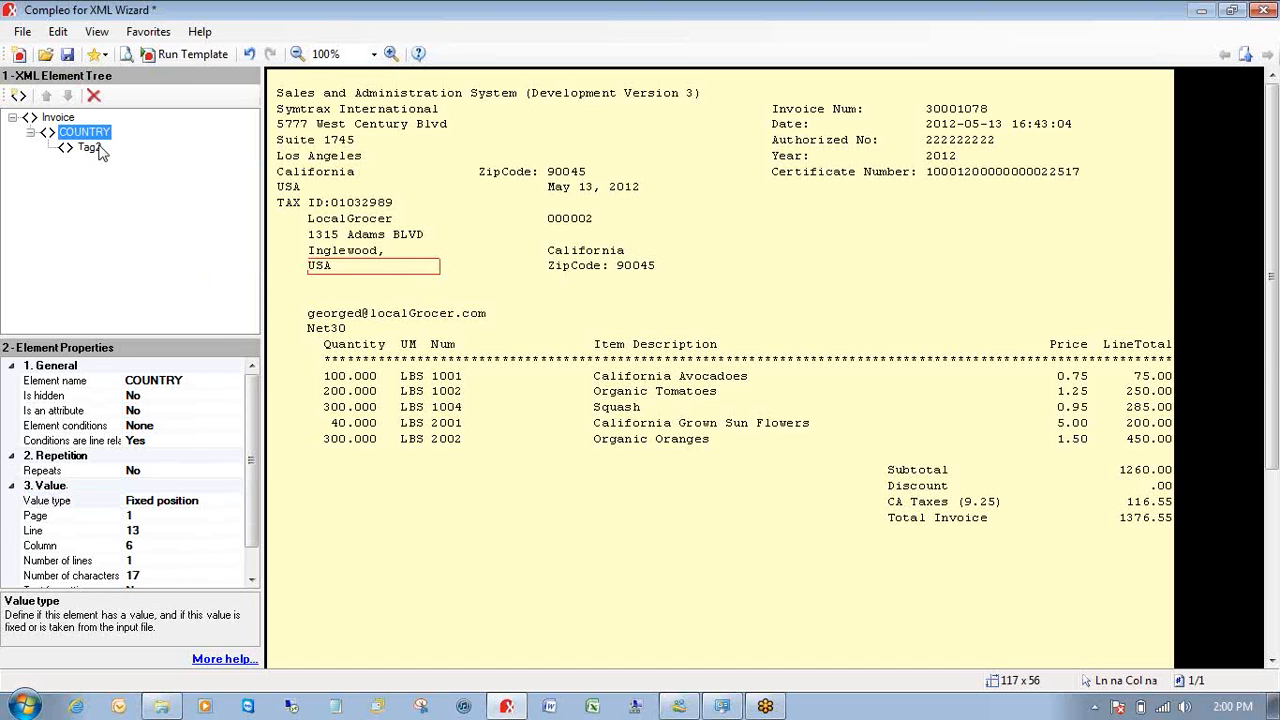
pyautogui.click(92, 148)
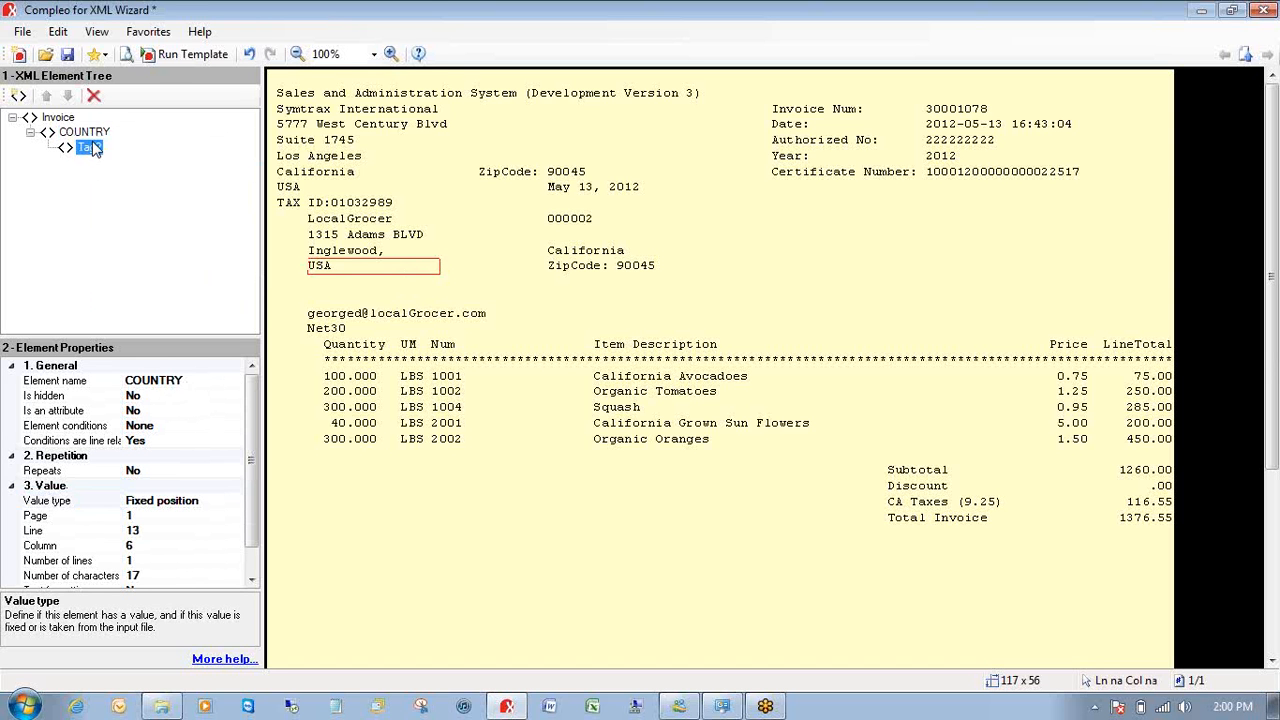
pyautogui.click(158, 381)
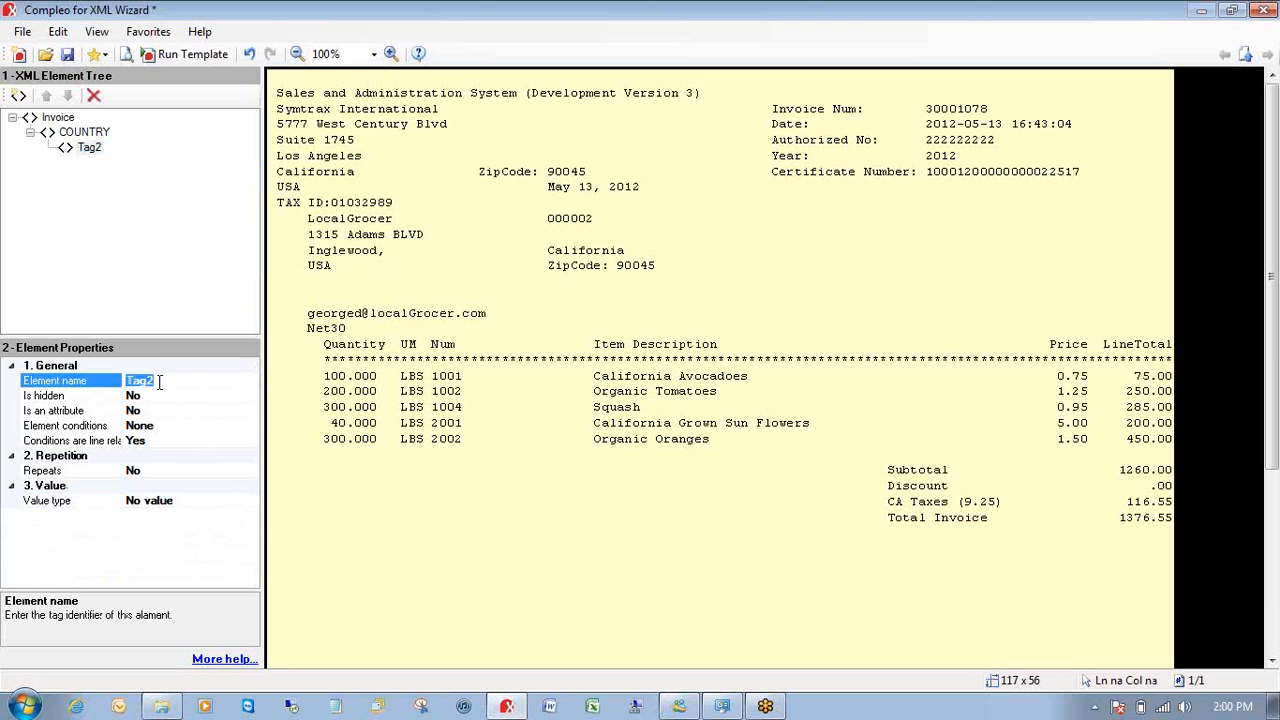
pyautogui.write('STATE')
pyautogui.press('Return')
# - Give STATE a Fixed position value covering the customer's California text at line 12, column 37, 14 characters long
pyautogui.click(150, 501)
pyautogui.click(251, 503)
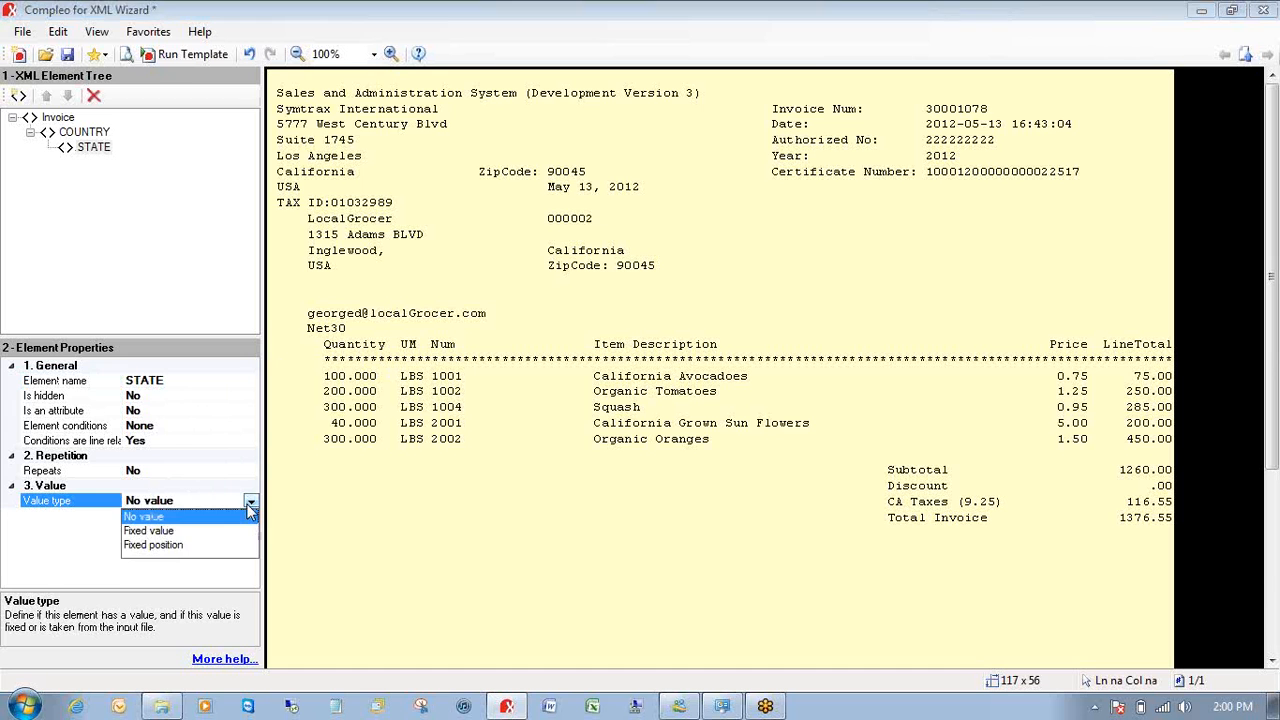
pyautogui.click(168, 548)
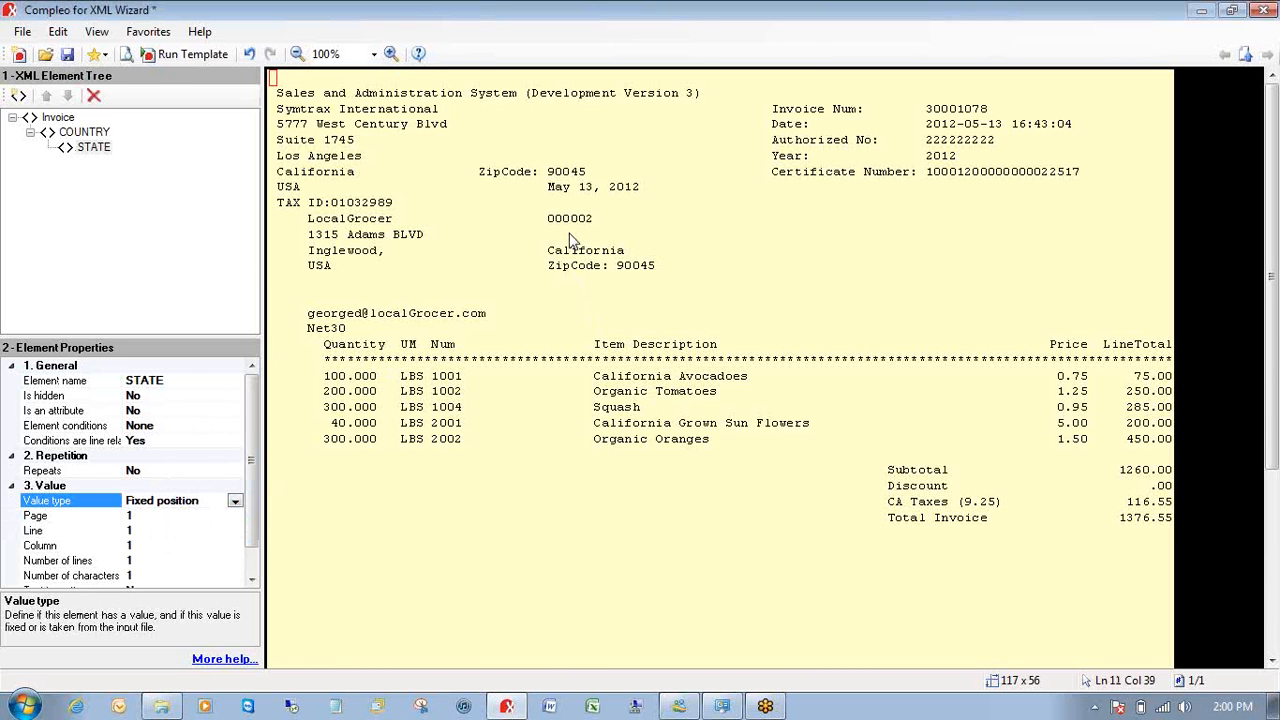
pyautogui.moveTo(549, 257); pyautogui.dragTo(651, 255)
# - Preview the generated XML output in the browser, examine the COUNTRY and STATE elements, and close the preview
pyautogui.click(125, 55)
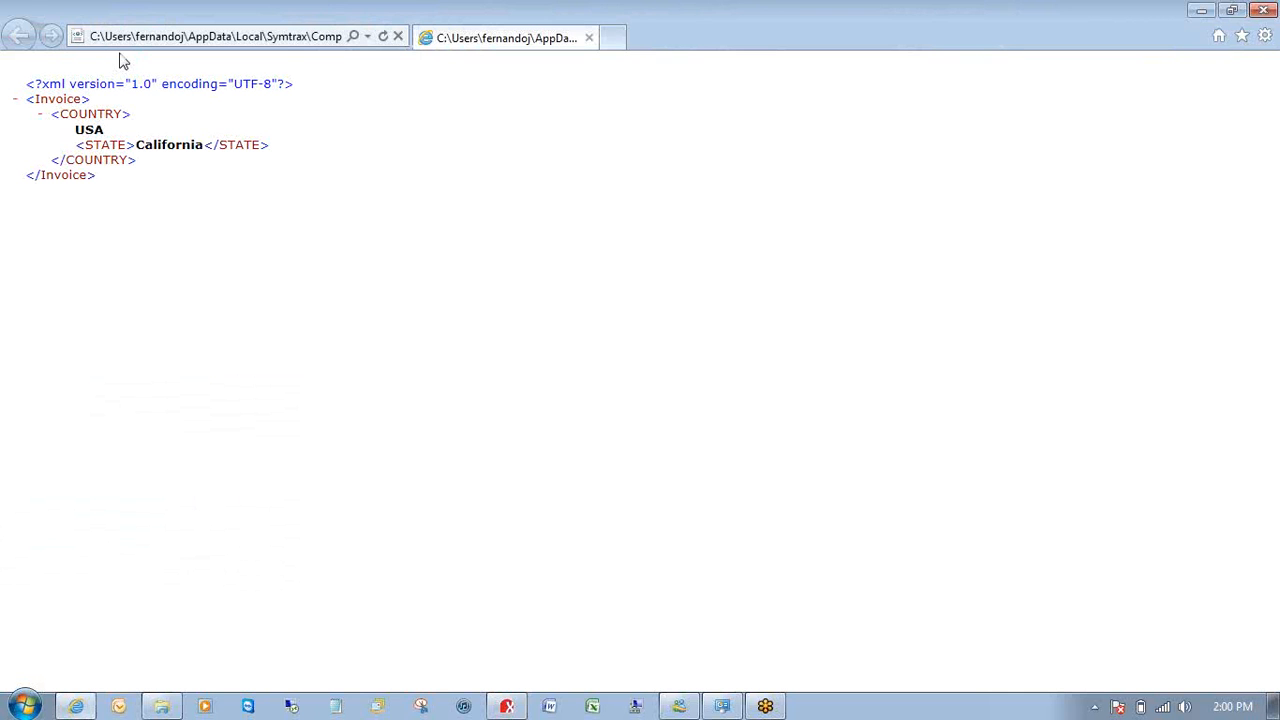
pyautogui.click(589, 39)
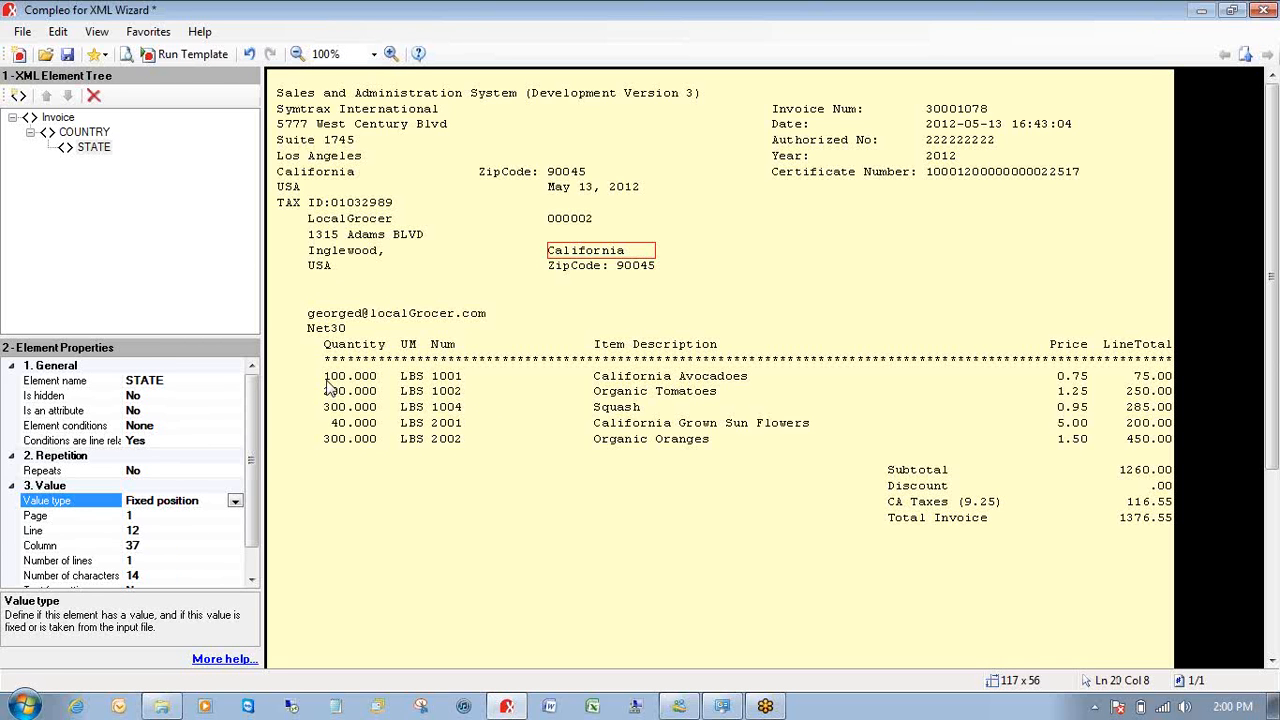
# - Add another child element directly under Invoice and name it LineItems
pyautogui.click(57, 118)
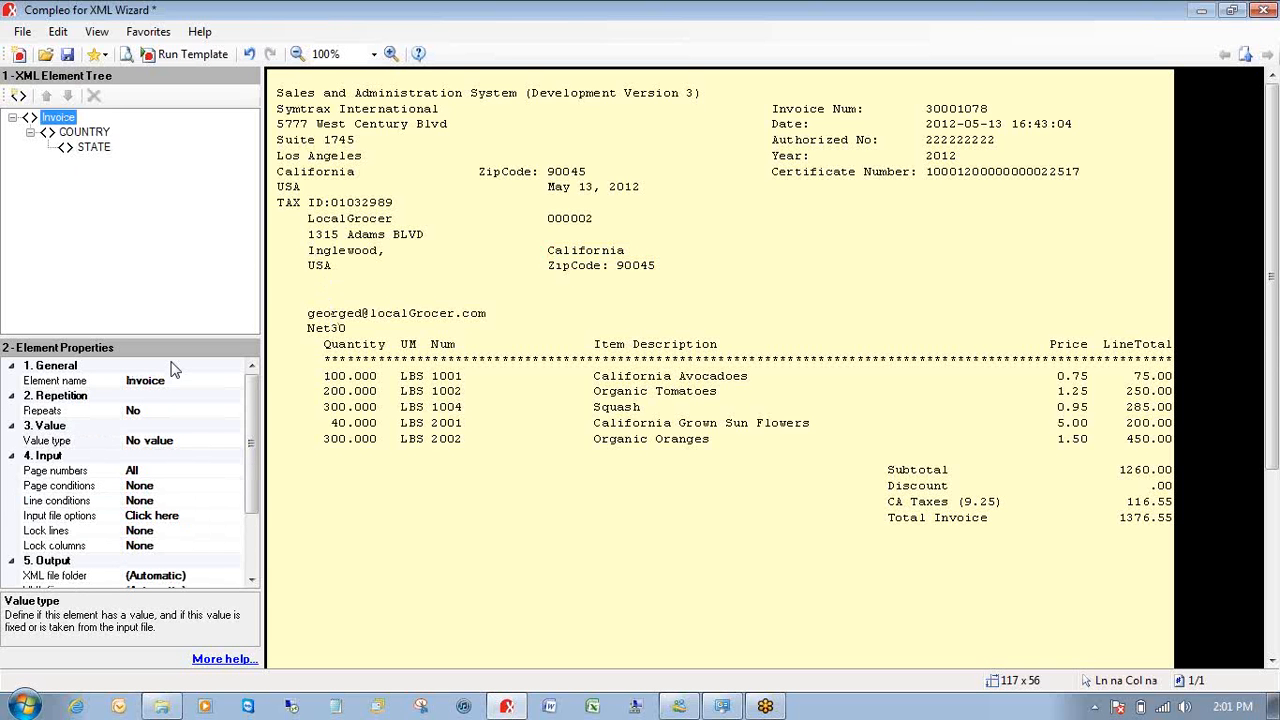
pyautogui.rightClick(61, 117)
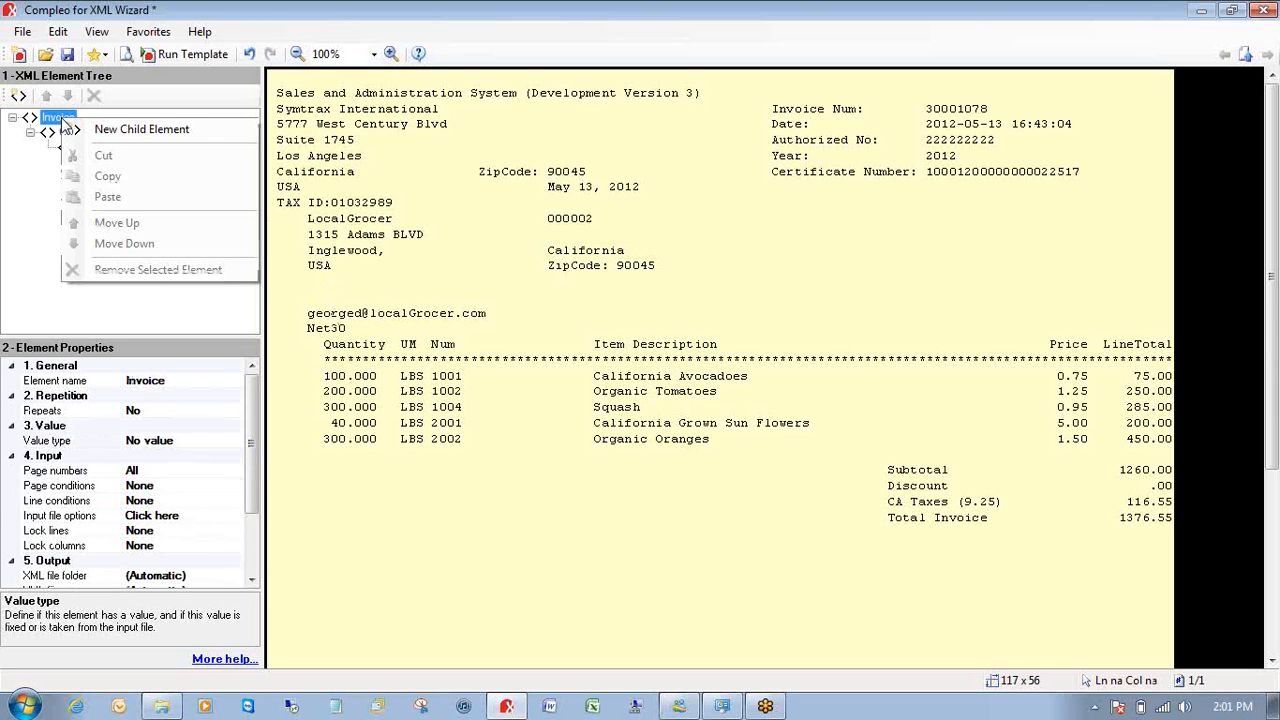
pyautogui.click(95, 130)
pyautogui.click(66, 163)
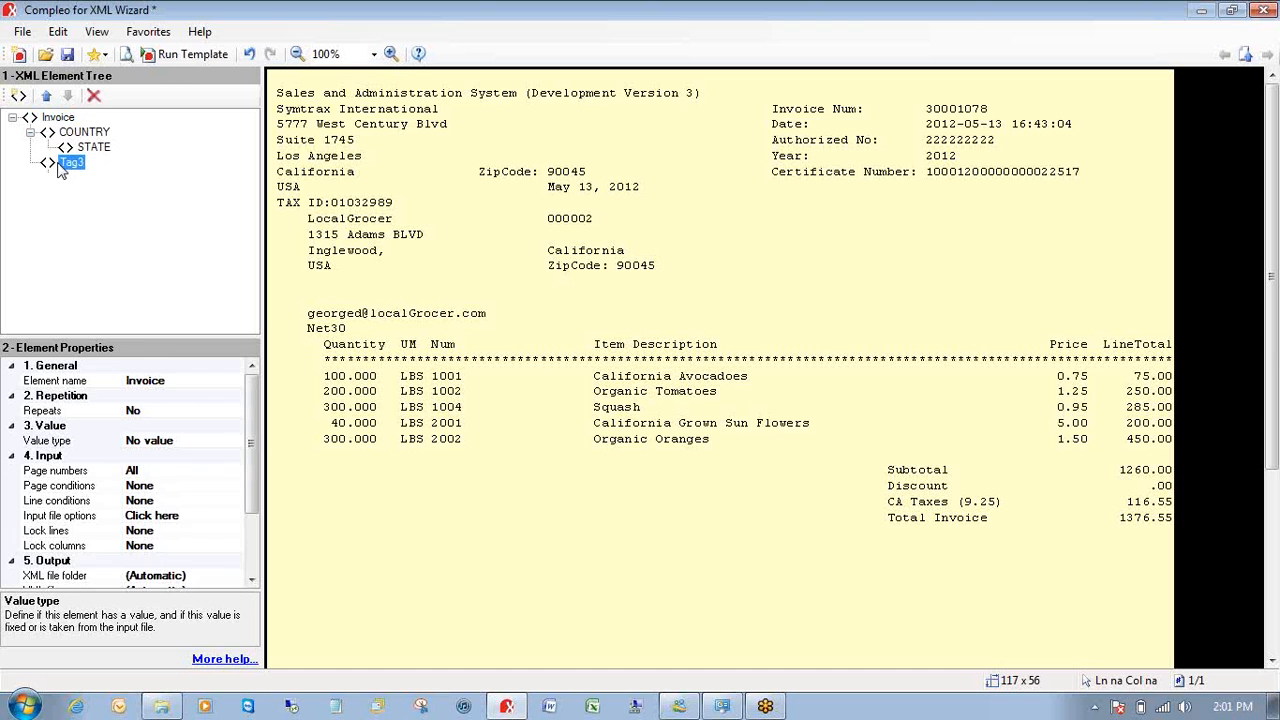
pyautogui.click(157, 381)
pyautogui.press('BackSpace')
pyautogui.press('BackSpace')
pyautogui.press('BackSpace')
pyautogui.press('BackSpace')
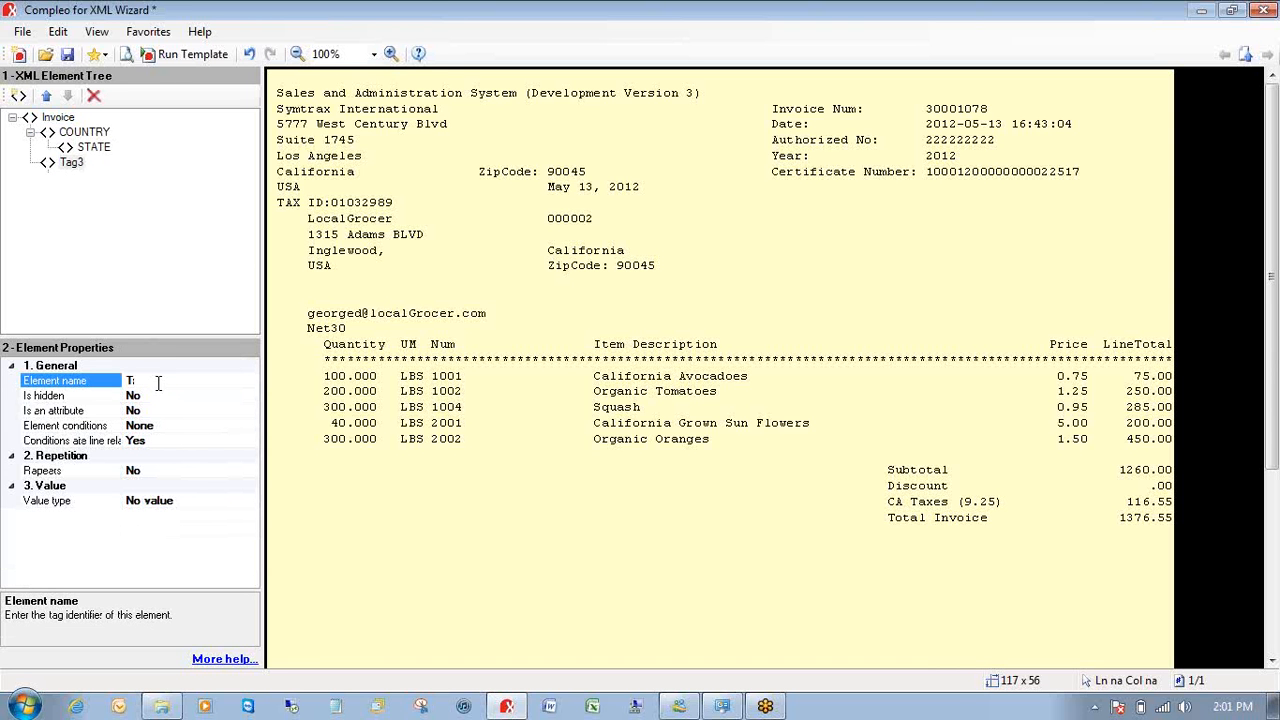
pyautogui.write('LineItems')
pyautogui.press('Return')
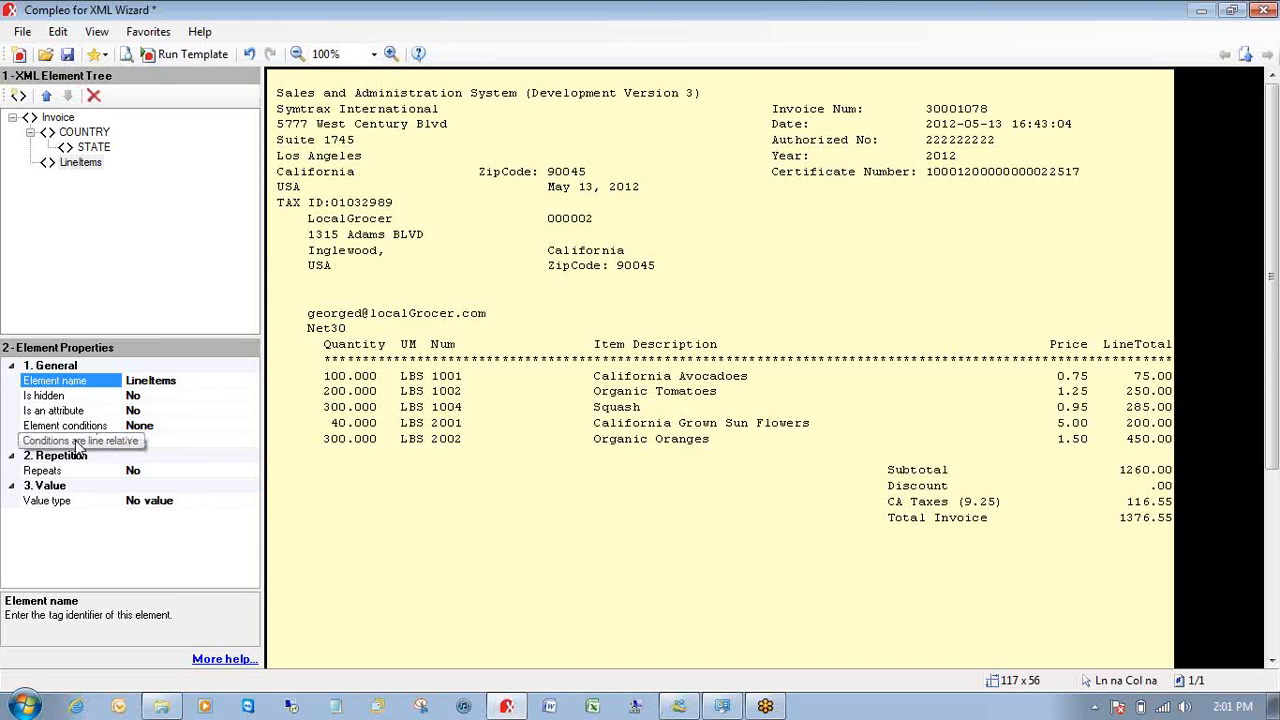
# - Set the LineItems element's Repeats property to Yes
pyautogui.click(96, 471)
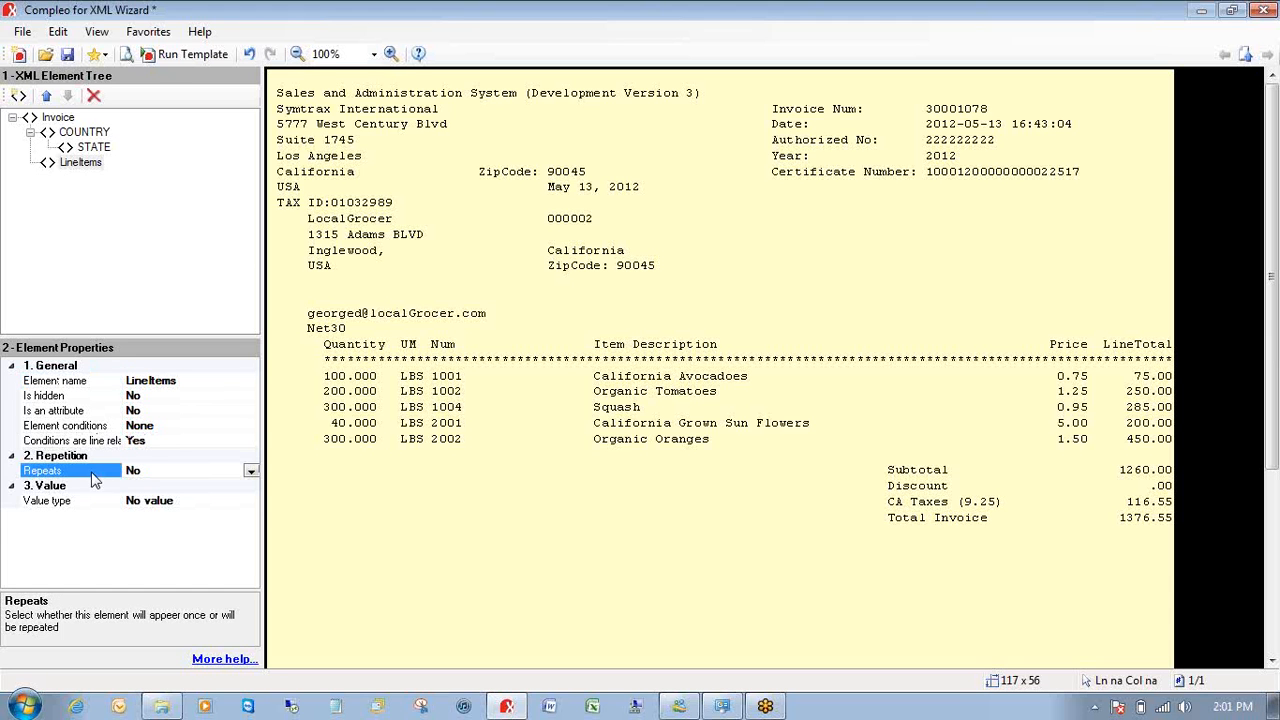
pyautogui.click(251, 471)
pyautogui.click(220, 487)
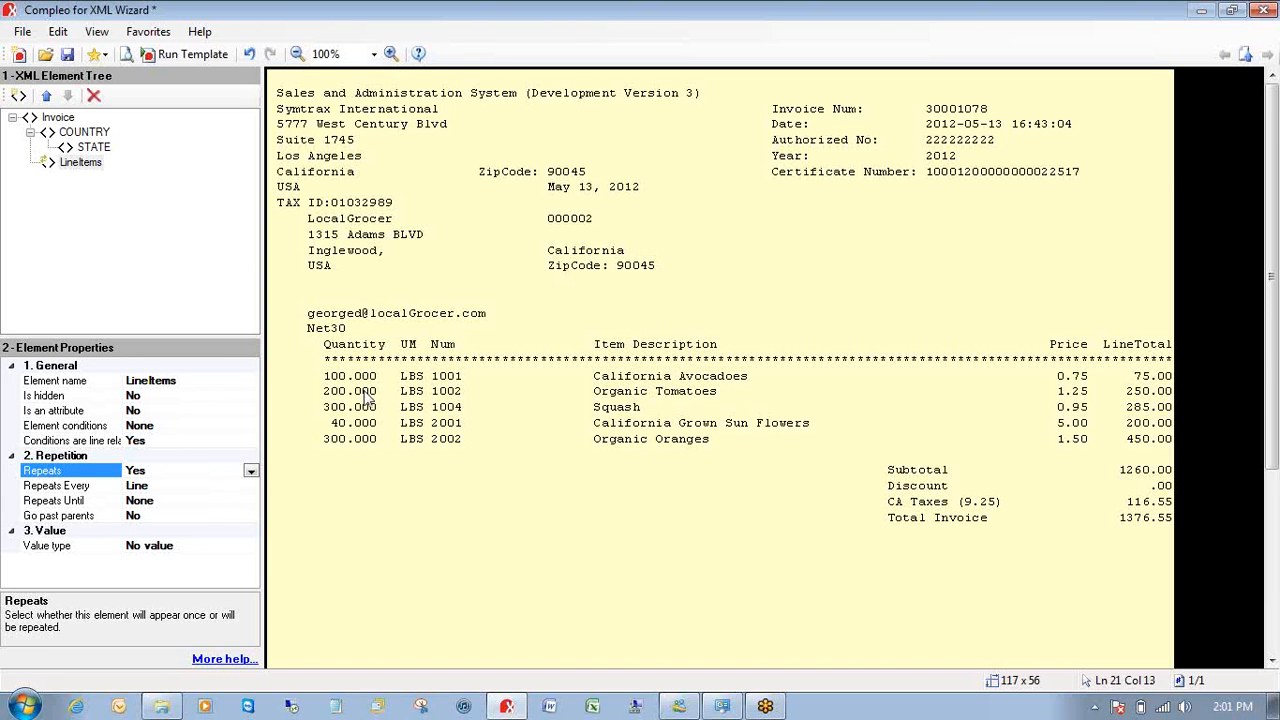
# - Add an alphanumeric element condition to LineItems requiring "." at line 20, column 11, in the first item's quantity
pyautogui.click(96, 427)
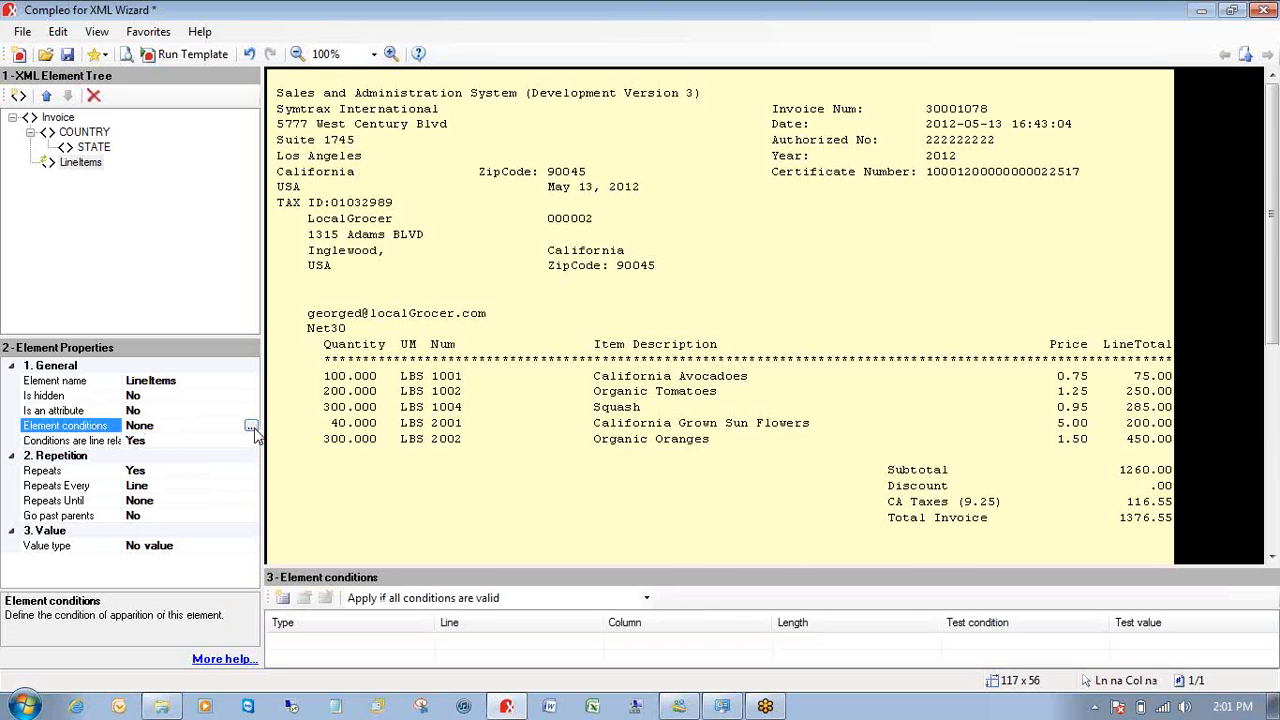
pyautogui.click(251, 427)
pyautogui.moveTo(578, 254); pyautogui.dragTo(499, 445)
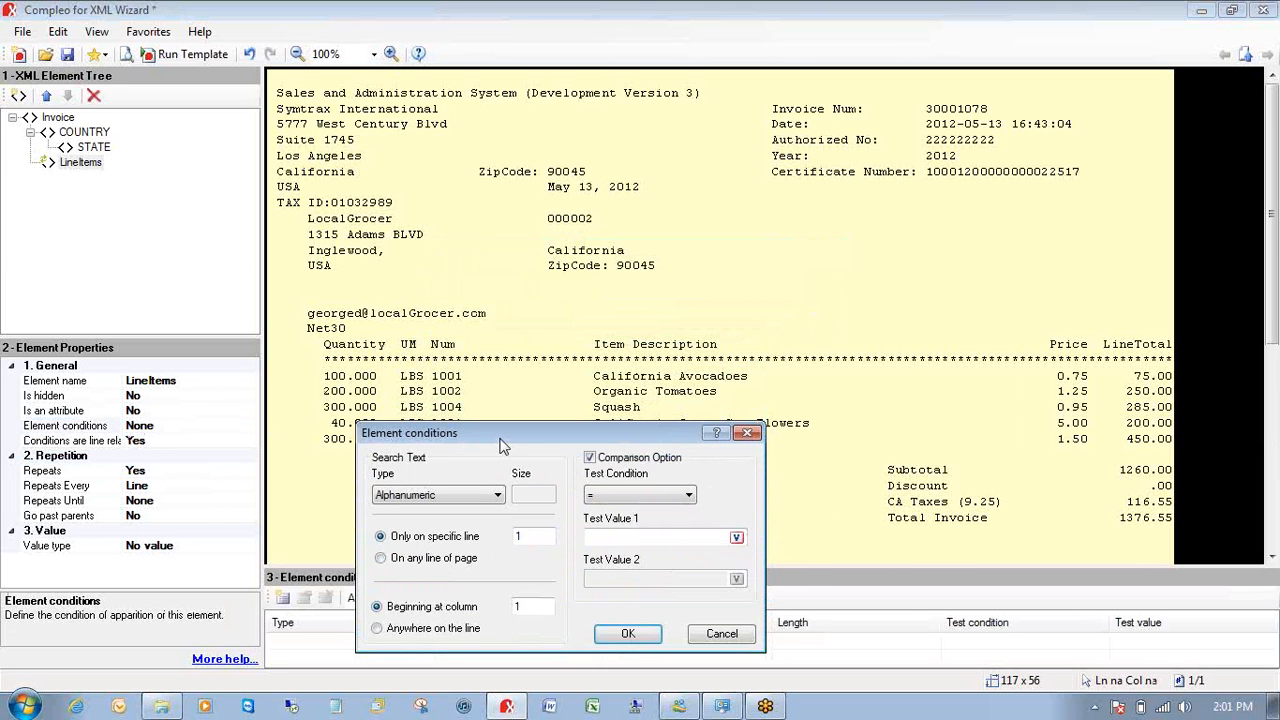
pyautogui.click(351, 389)
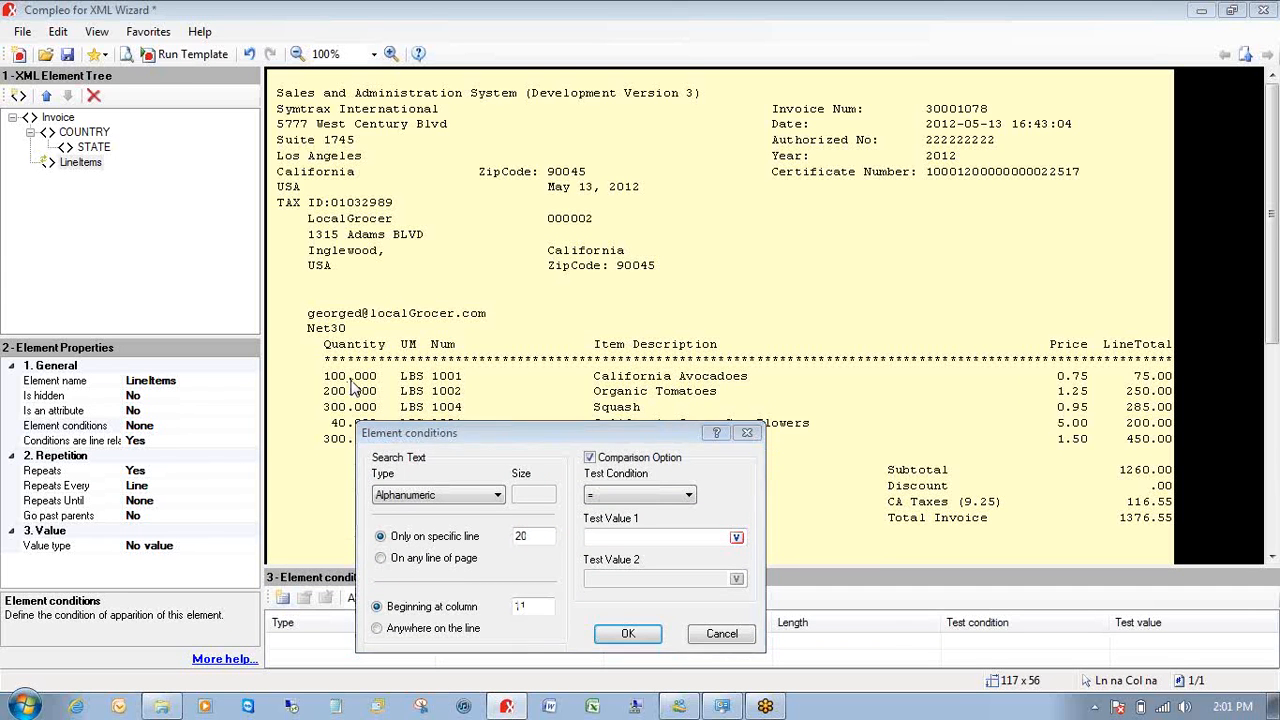
pyautogui.click(624, 635)
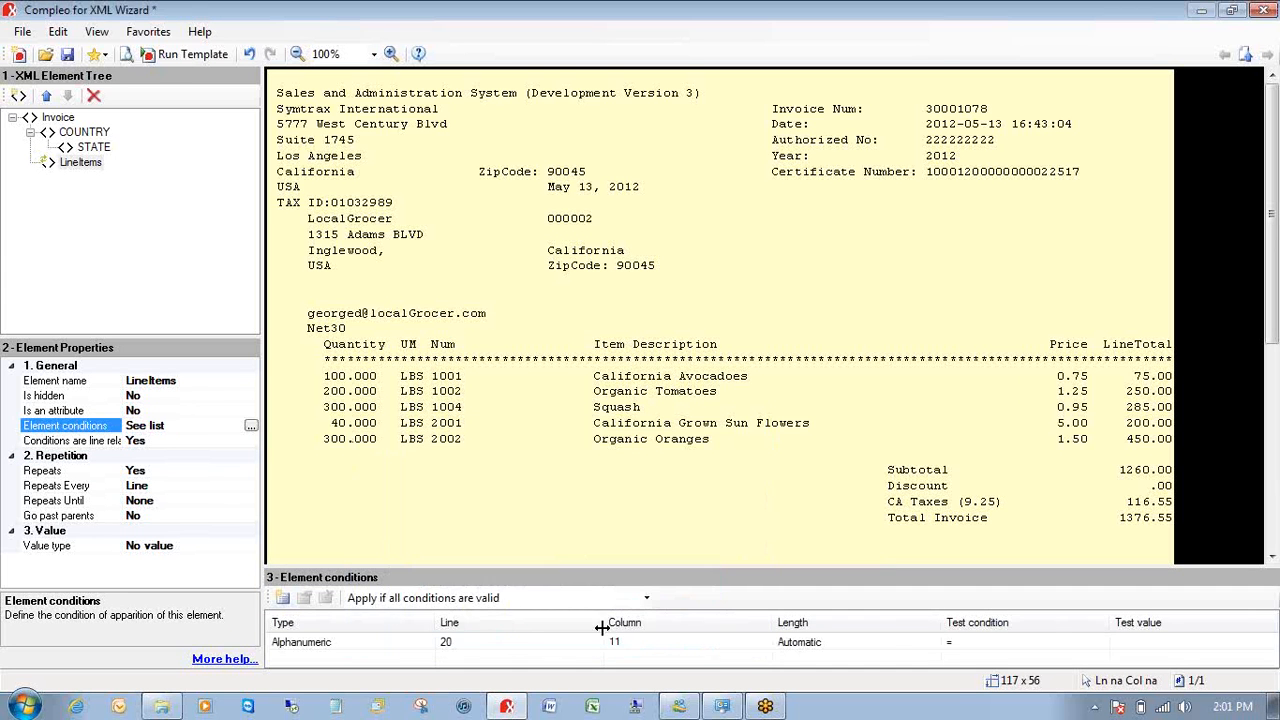
# - Add an alphanumeric condition to LineItems requiring "." at line 20, column 104, in the first item's price
pyautogui.click(284, 598)
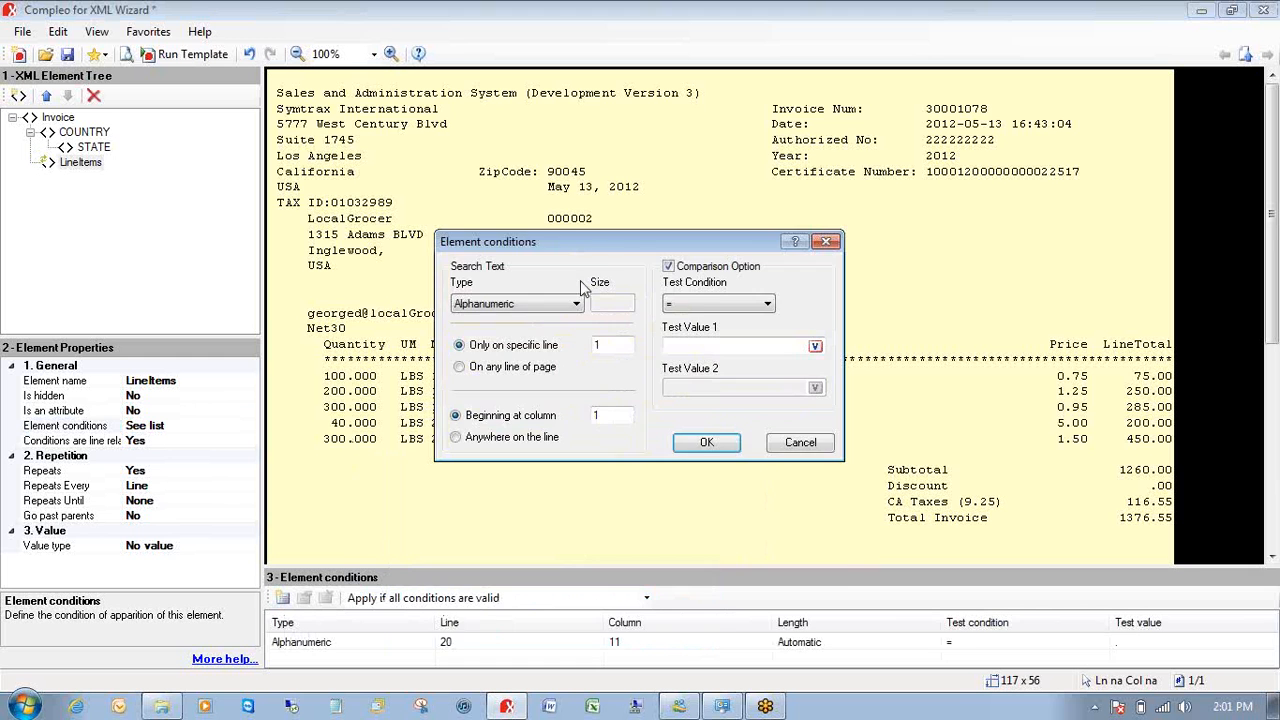
pyautogui.moveTo(616, 254); pyautogui.dragTo(609, 447)
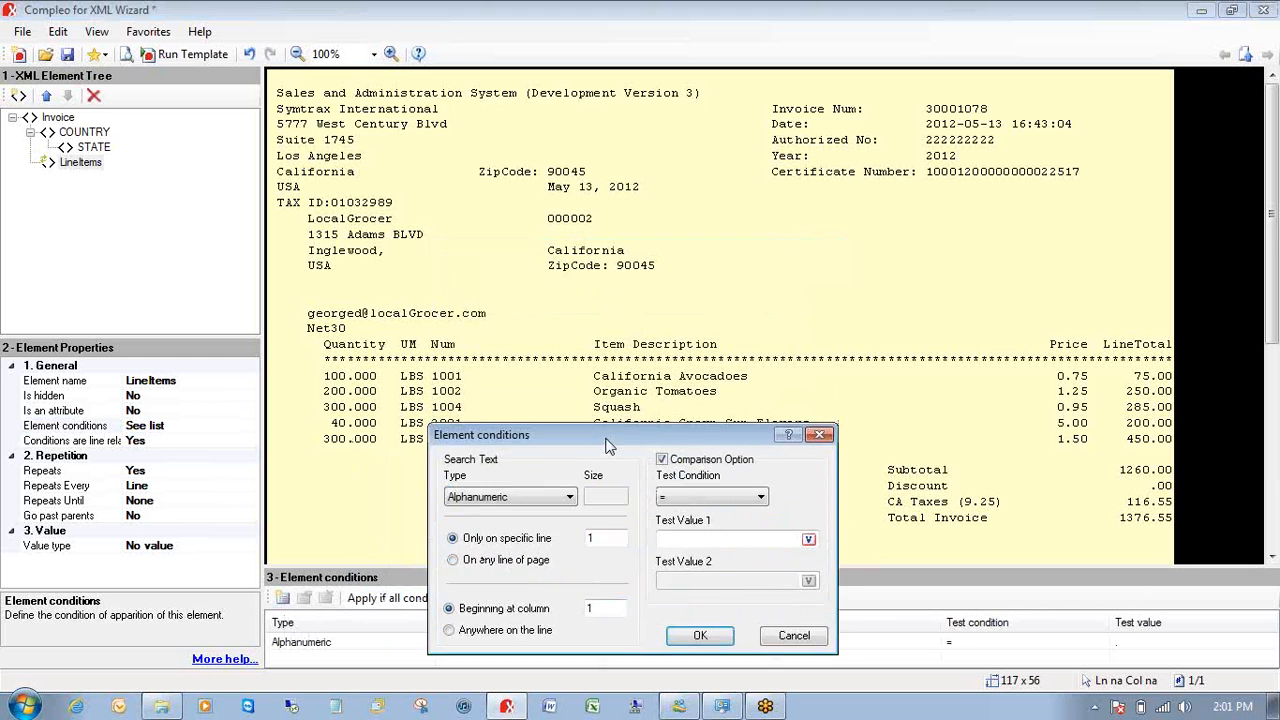
pyautogui.click(1068, 388)
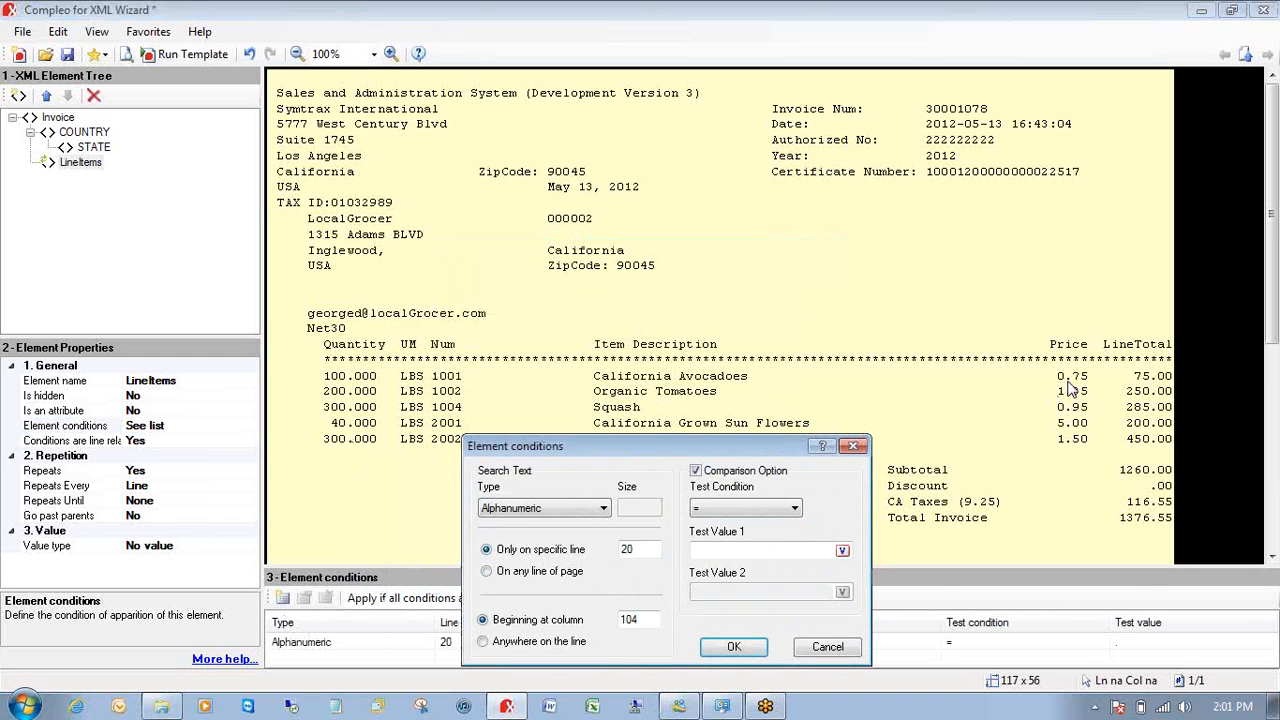
pyautogui.click(733, 646)
# - Add an alphanumeric condition requiring "." at line 20, column 115, in the first item's line total, and enlarge the conditions list
pyautogui.click(283, 597)
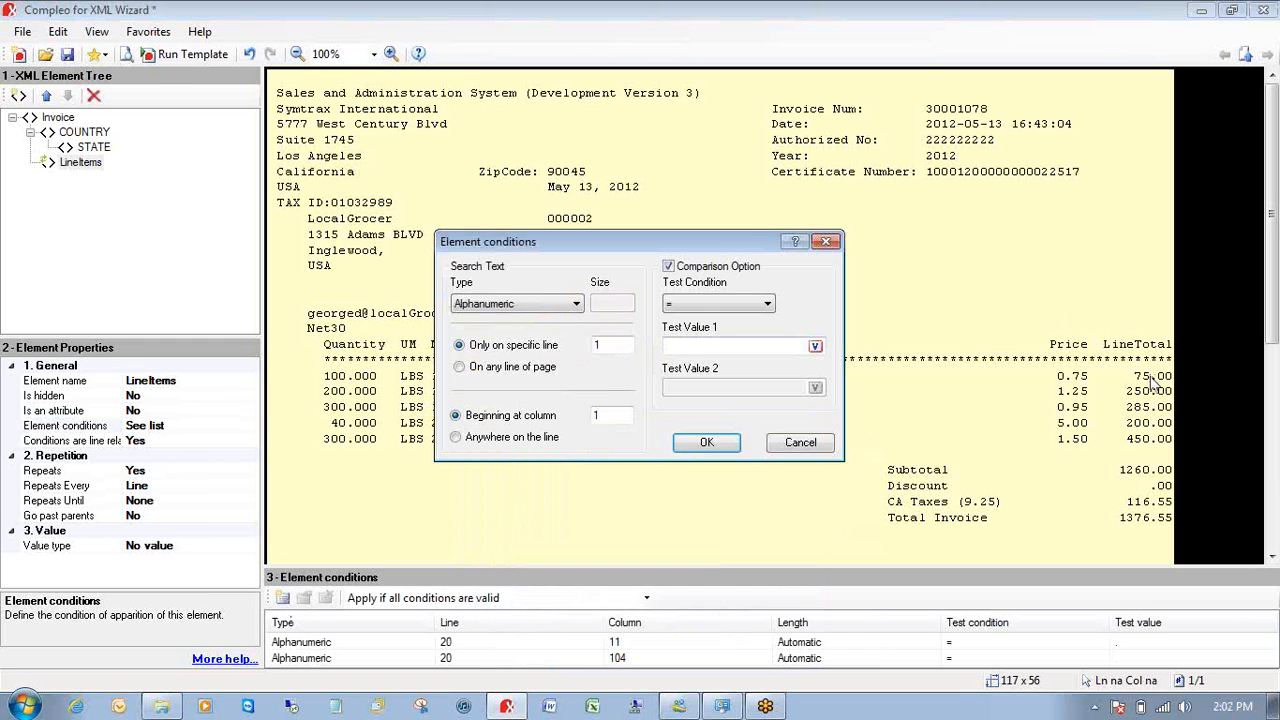
pyautogui.click(1155, 383)
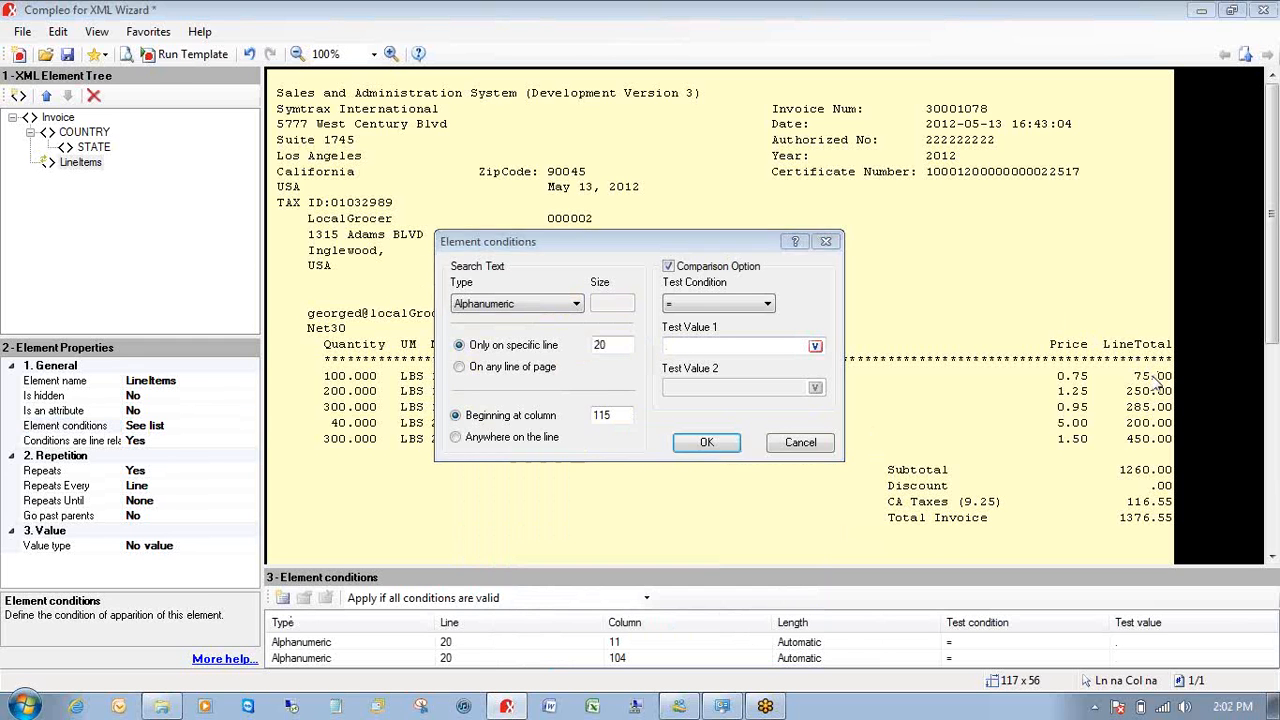
pyautogui.click(706, 442)
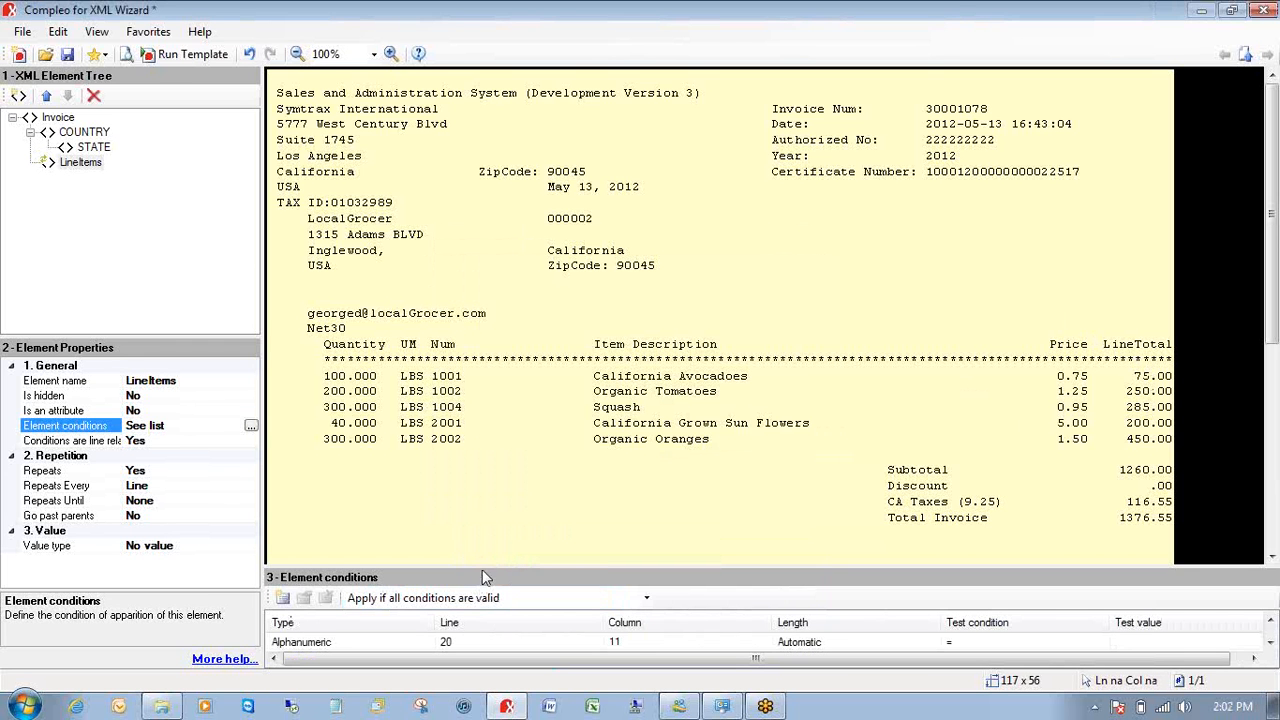
pyautogui.moveTo(482, 567); pyautogui.dragTo(480, 524)
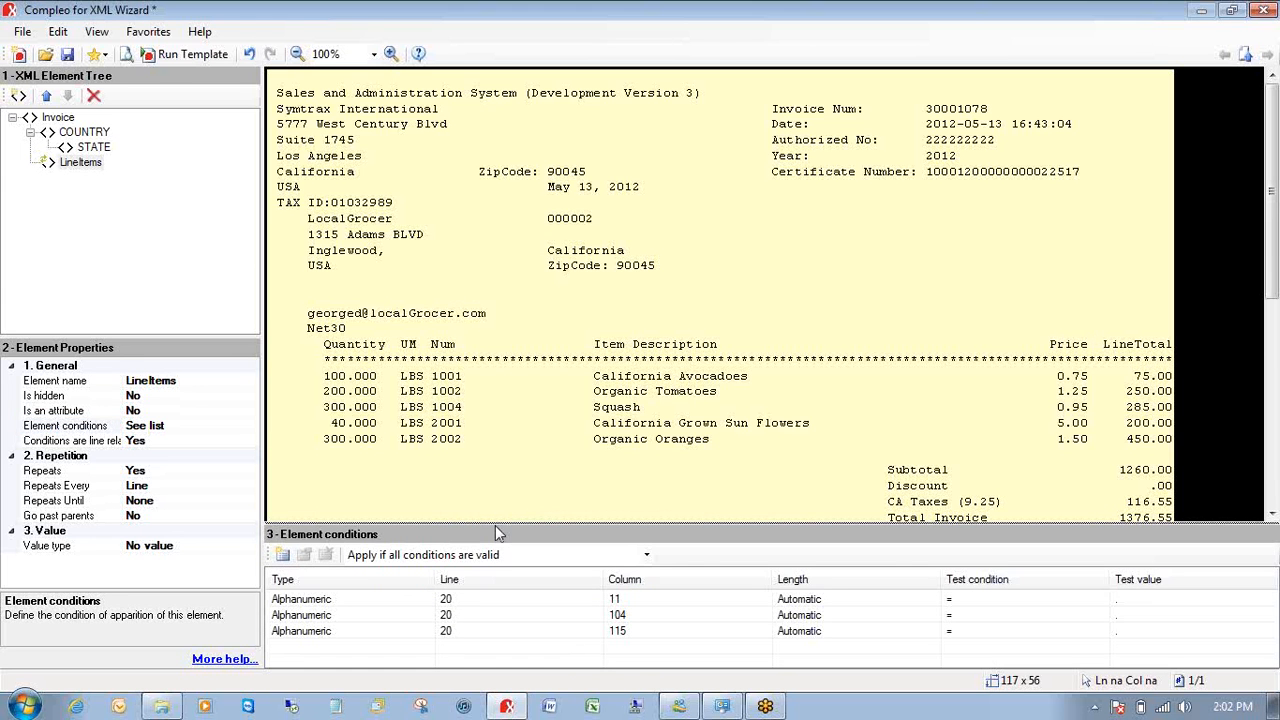
pyautogui.moveTo(495, 525); pyautogui.dragTo(495, 553)
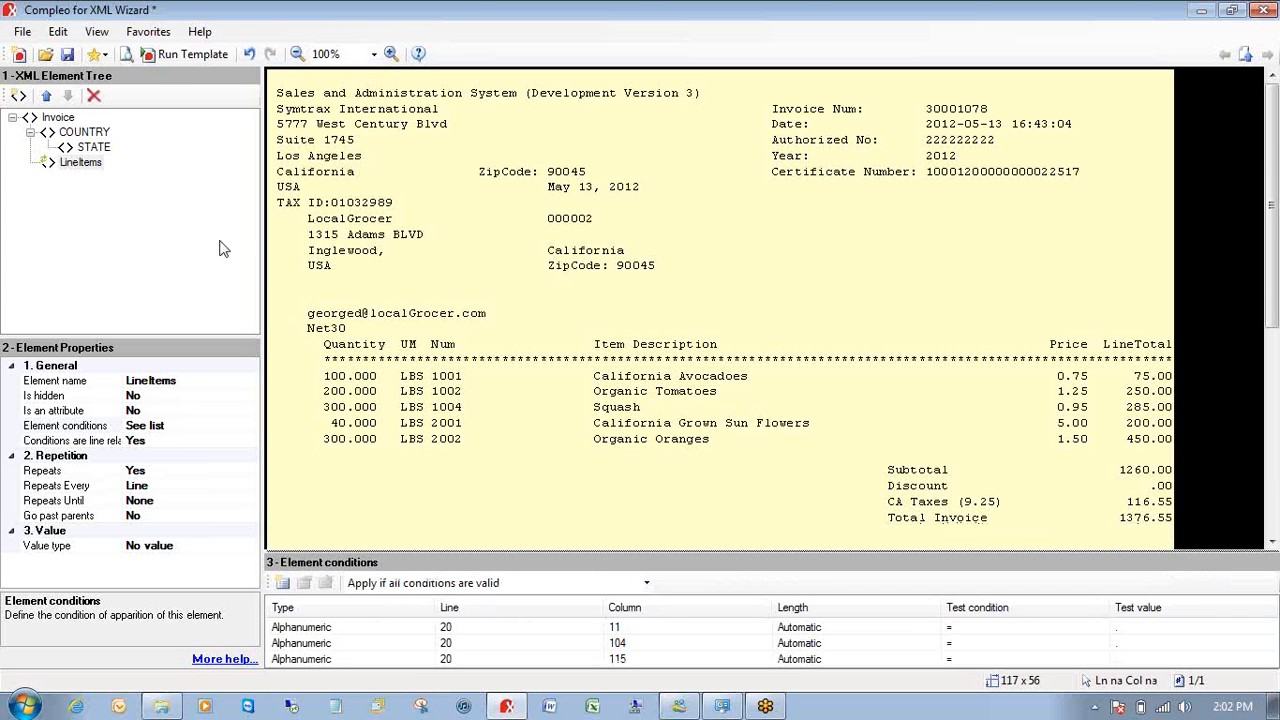
# - Add a child element under LineItems and name it QTy
pyautogui.rightClick(88, 172)
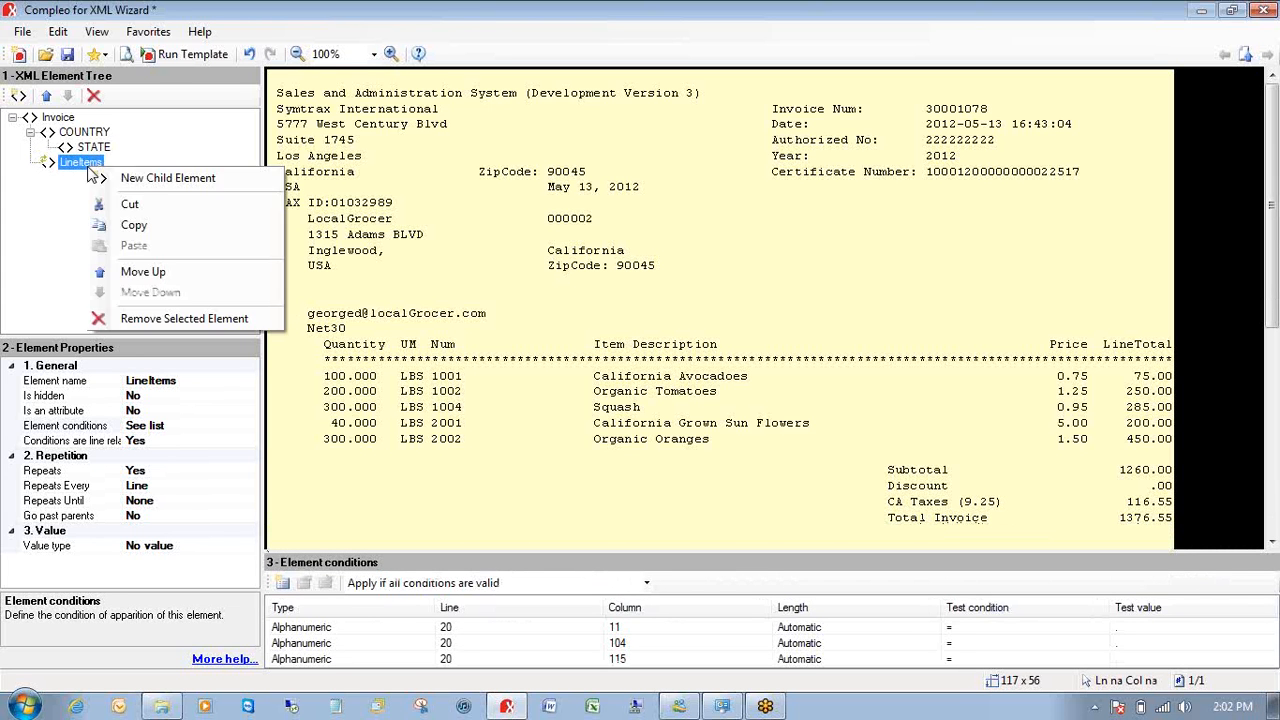
pyautogui.click(105, 177)
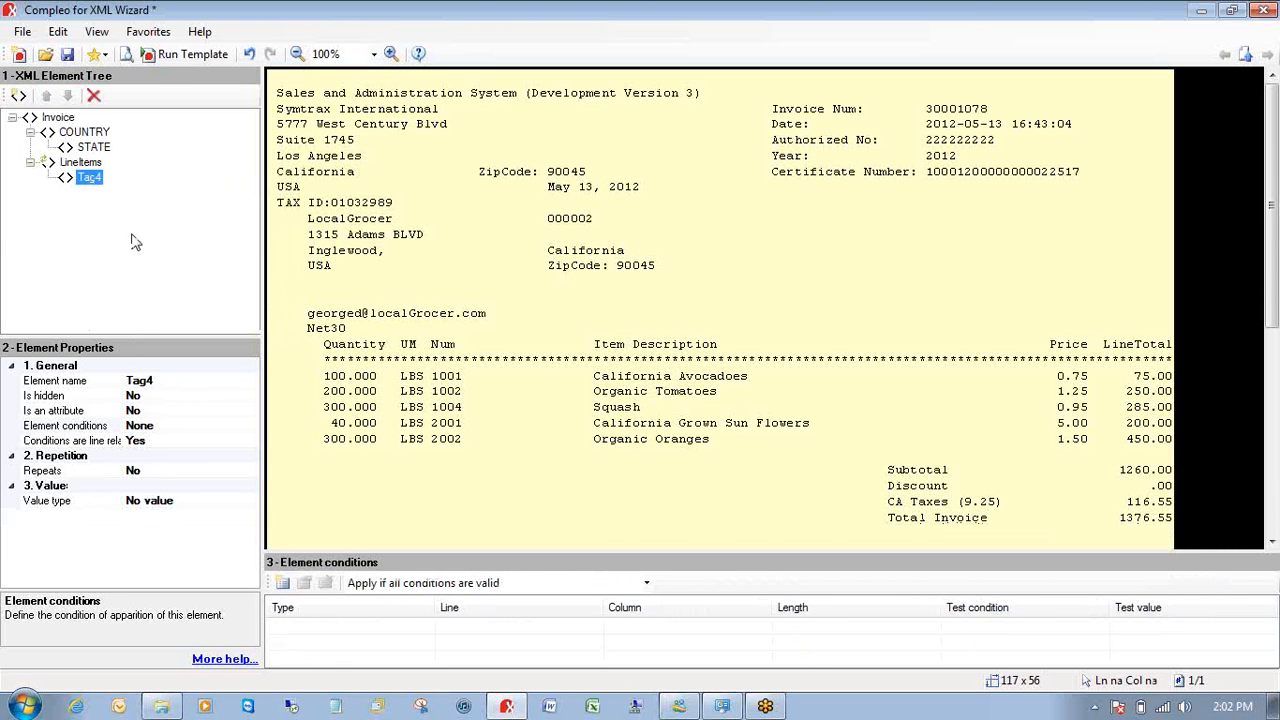
pyautogui.click(172, 380)
pyautogui.doubleClick(172, 380)
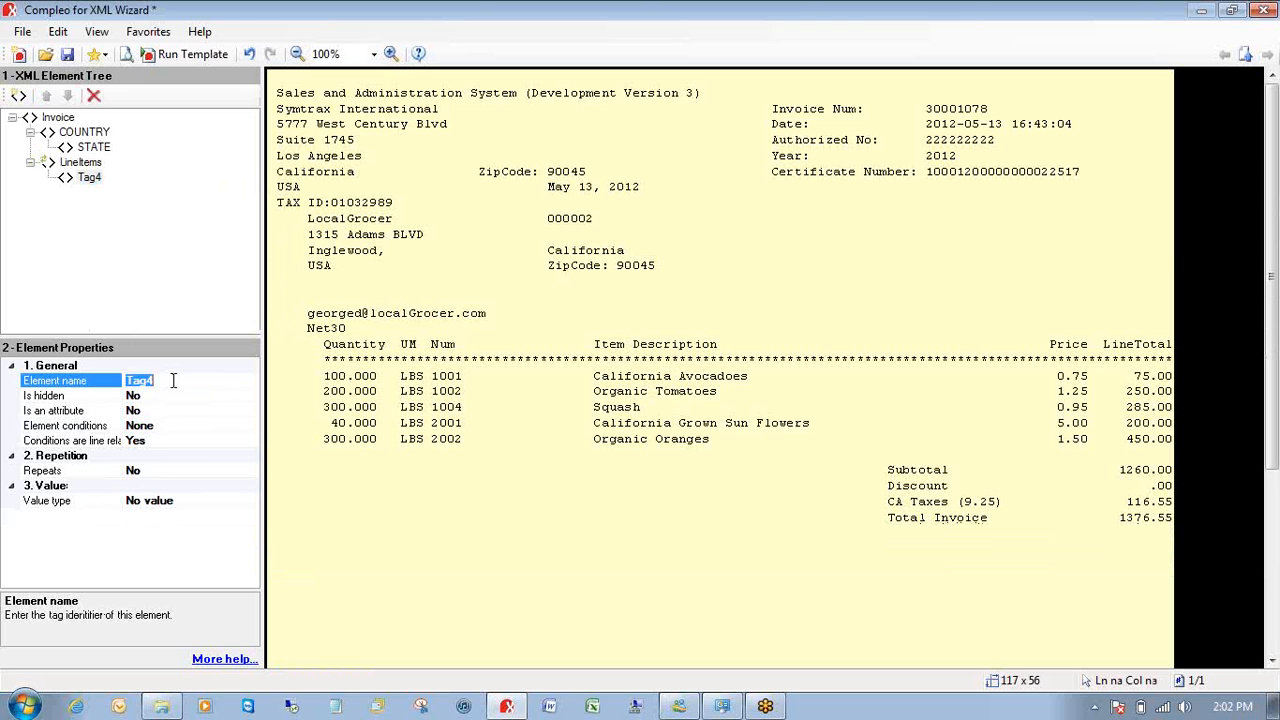
pyautogui.write('QTy')
pyautogui.press('Return')
# - Set QTy's value type to Fixed position, taking the first item's quantity at line 20, column 5, 10 characters long
pyautogui.click(175, 502)
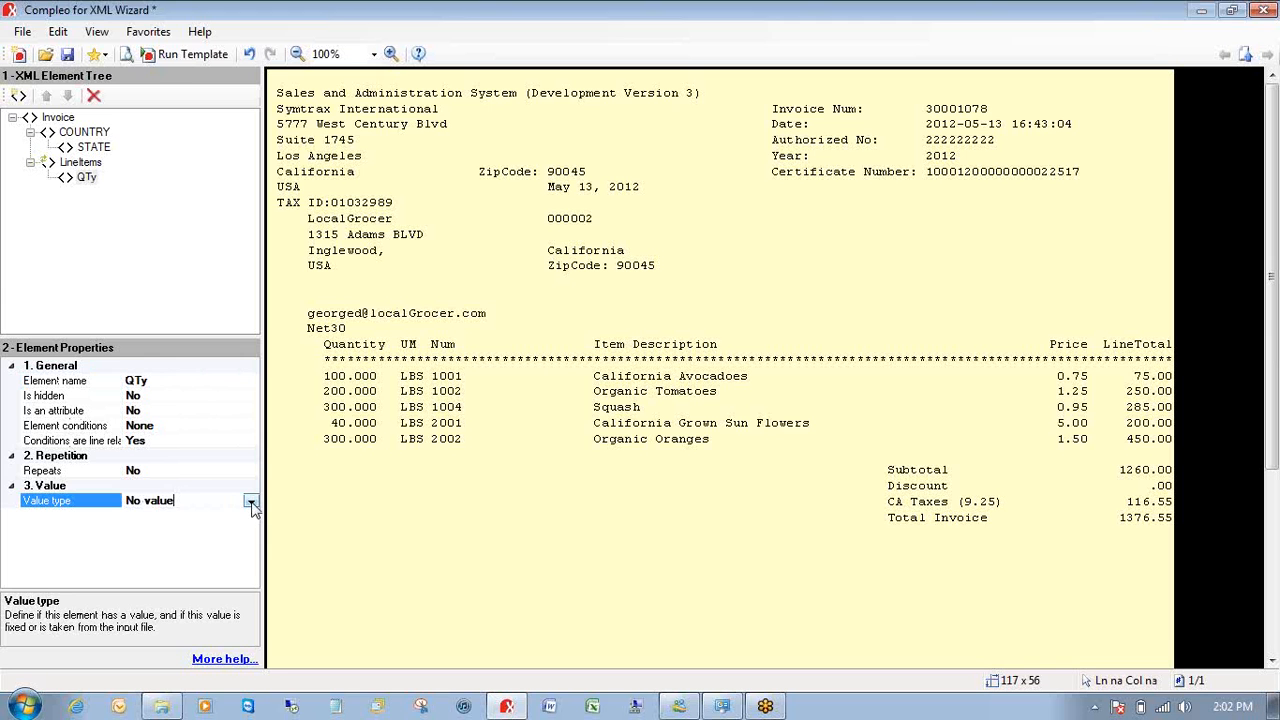
pyautogui.click(251, 501)
pyautogui.click(160, 545)
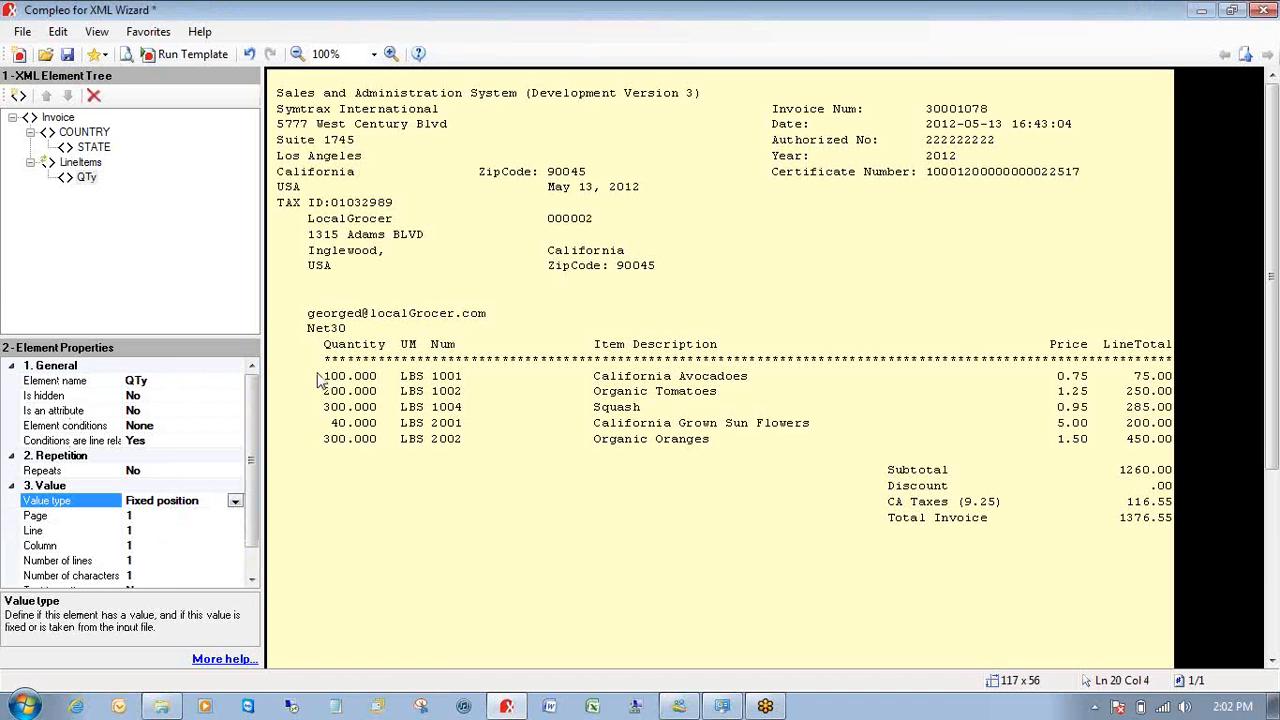
pyautogui.moveTo(300, 370); pyautogui.dragTo(377, 384)
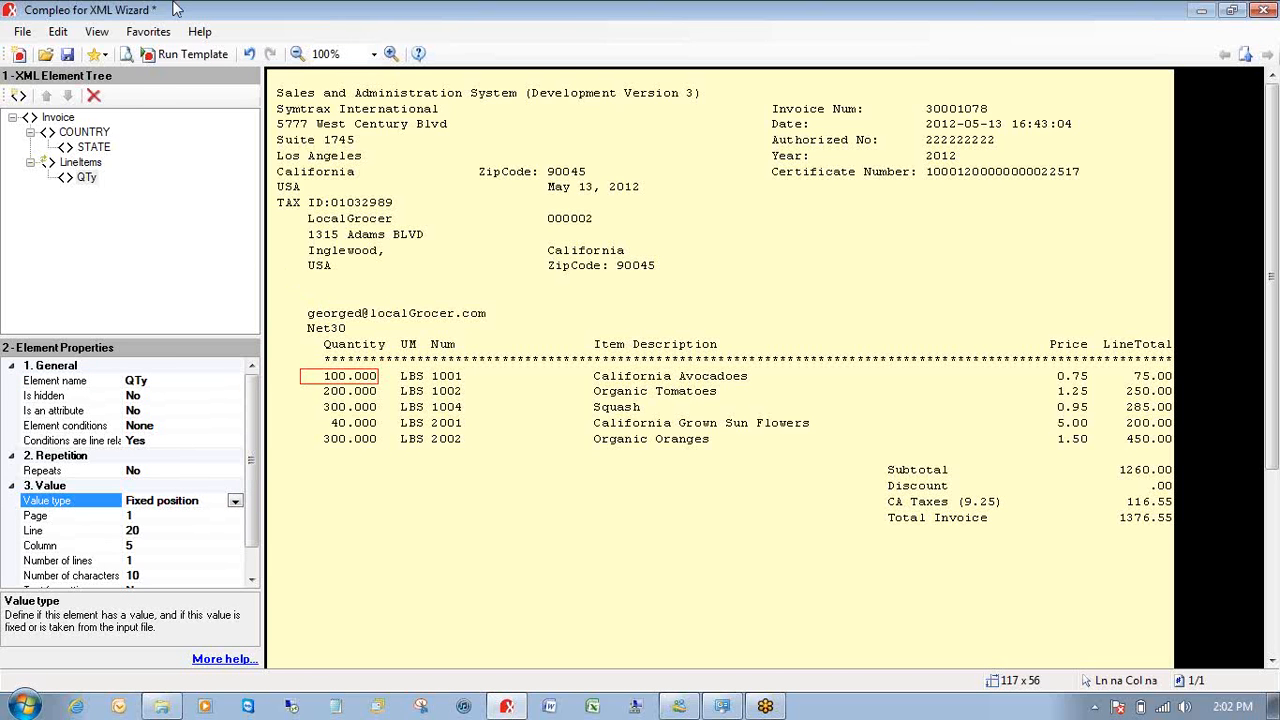
# - Preview the generated XML output in the browser, examine the repeated LineItems and QTy elements, and close the preview
pyautogui.click(125, 57)
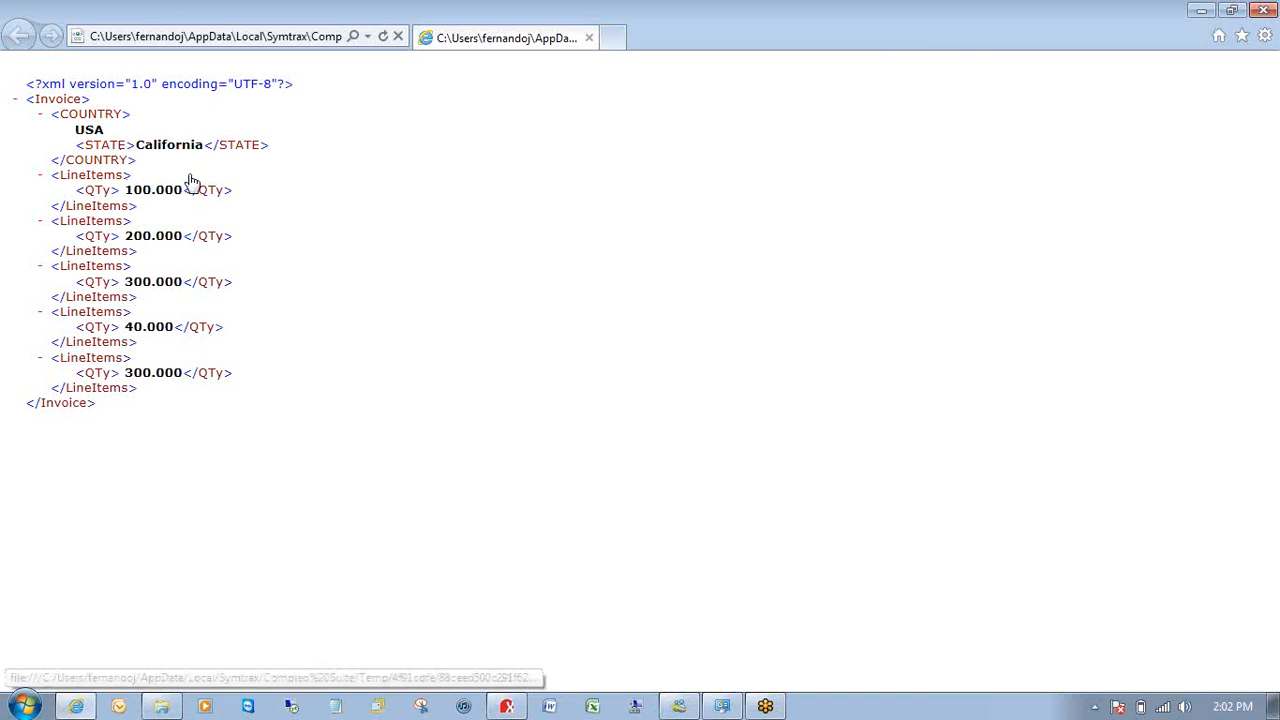
pyautogui.click(590, 38)
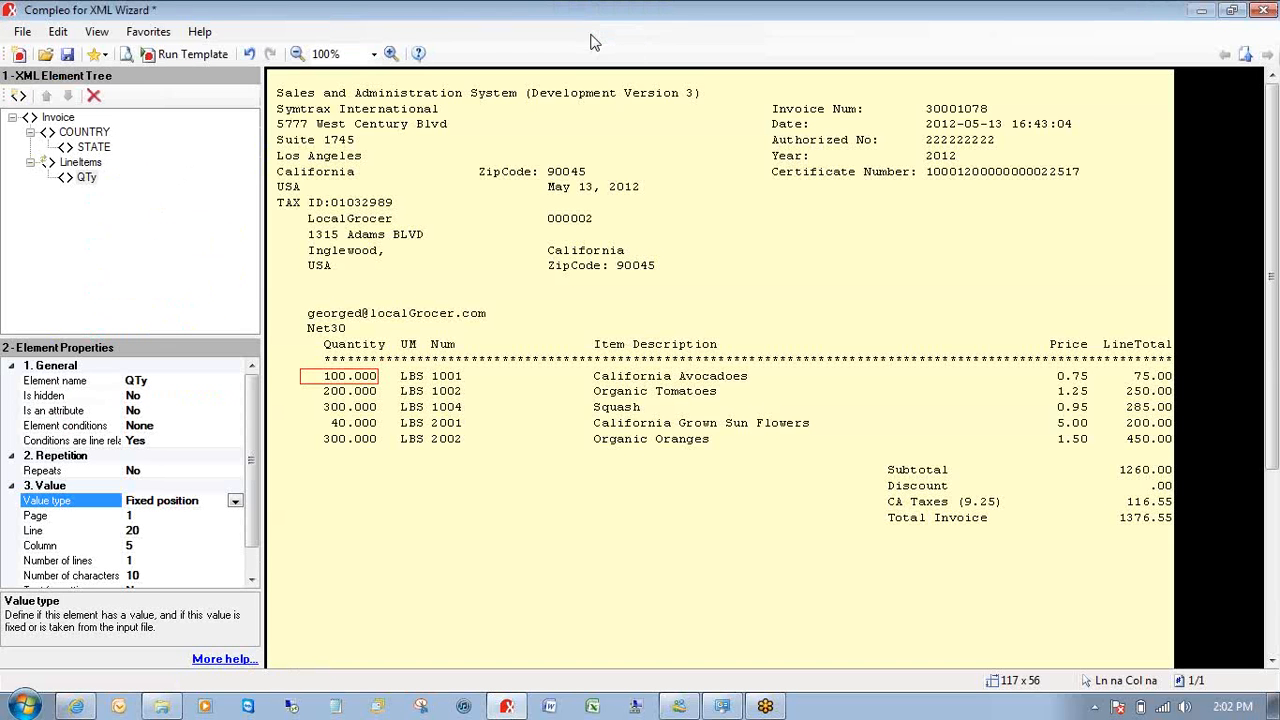
# - Add a second child element under LineItems and name it UM
pyautogui.rightClick(78, 162)
pyautogui.click(118, 172)
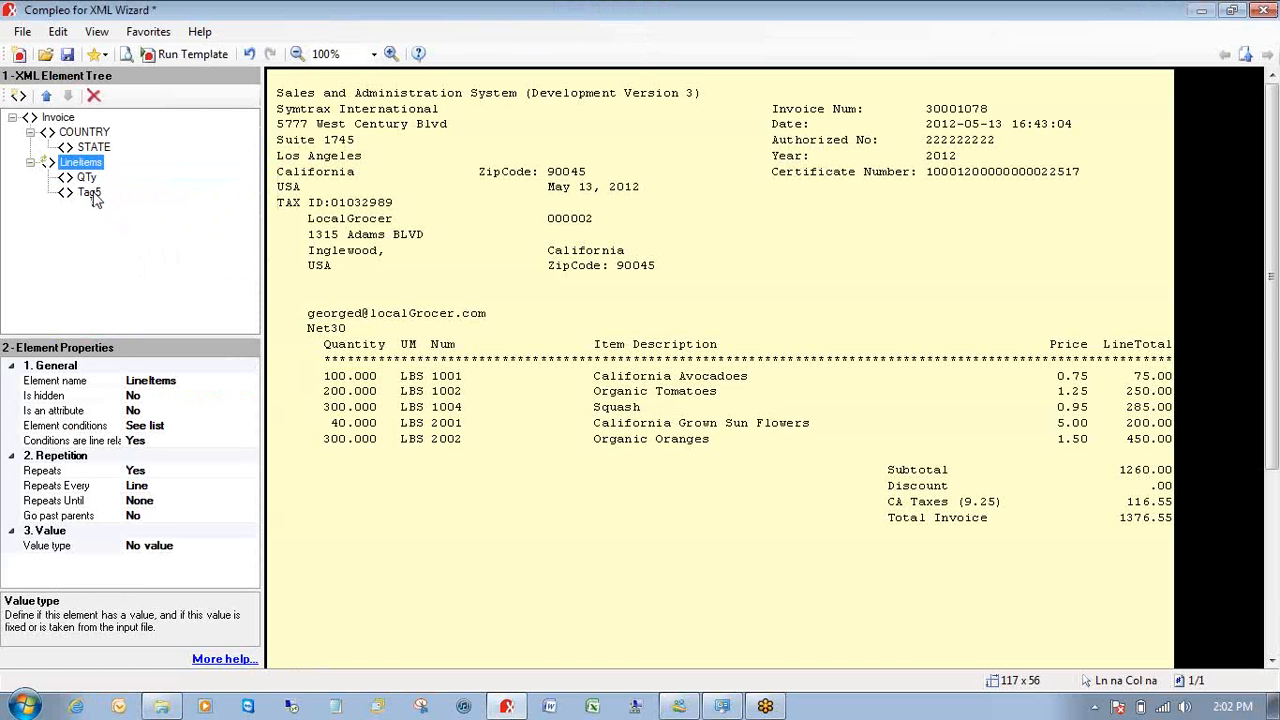
pyautogui.click(91, 192)
pyautogui.click(161, 381)
pyautogui.click(161, 381)
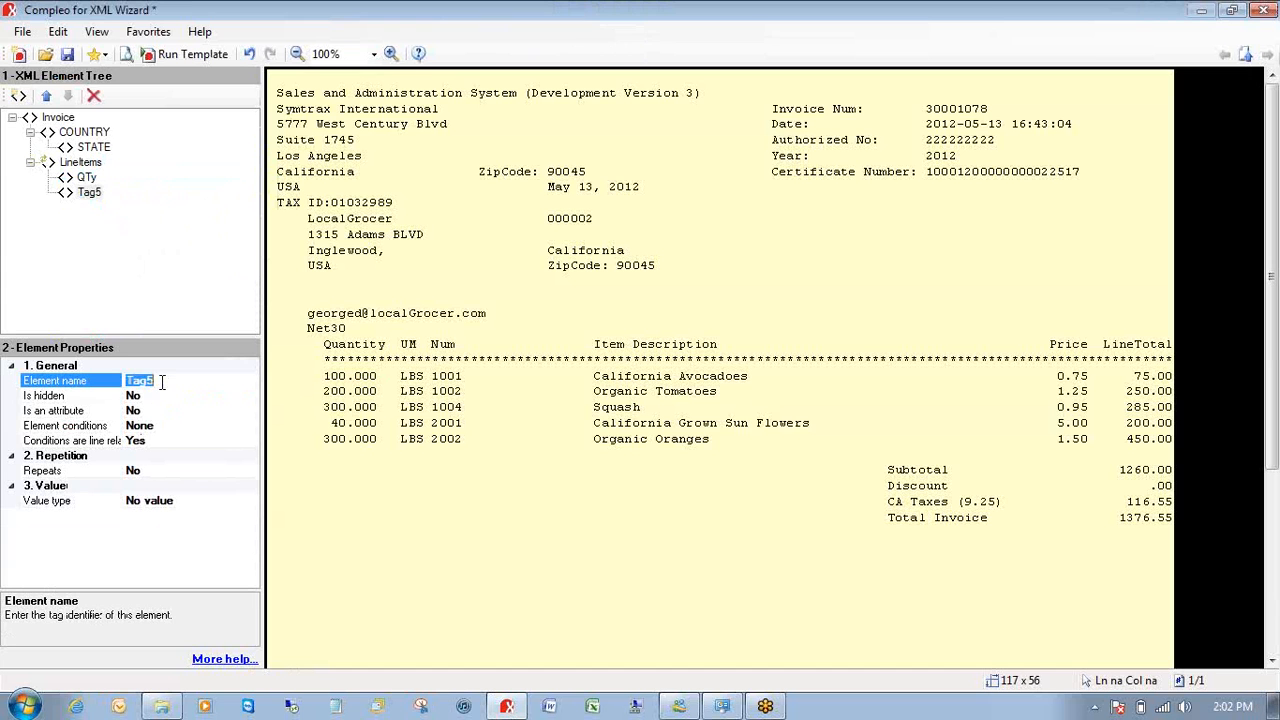
pyautogui.write('UM')
pyautogui.press('Return')
# - Set UM's value type to Fixed position, taking the first item's unit at line 20, column 18, 3 characters long
pyautogui.click(171, 500)
pyautogui.click(251, 500)
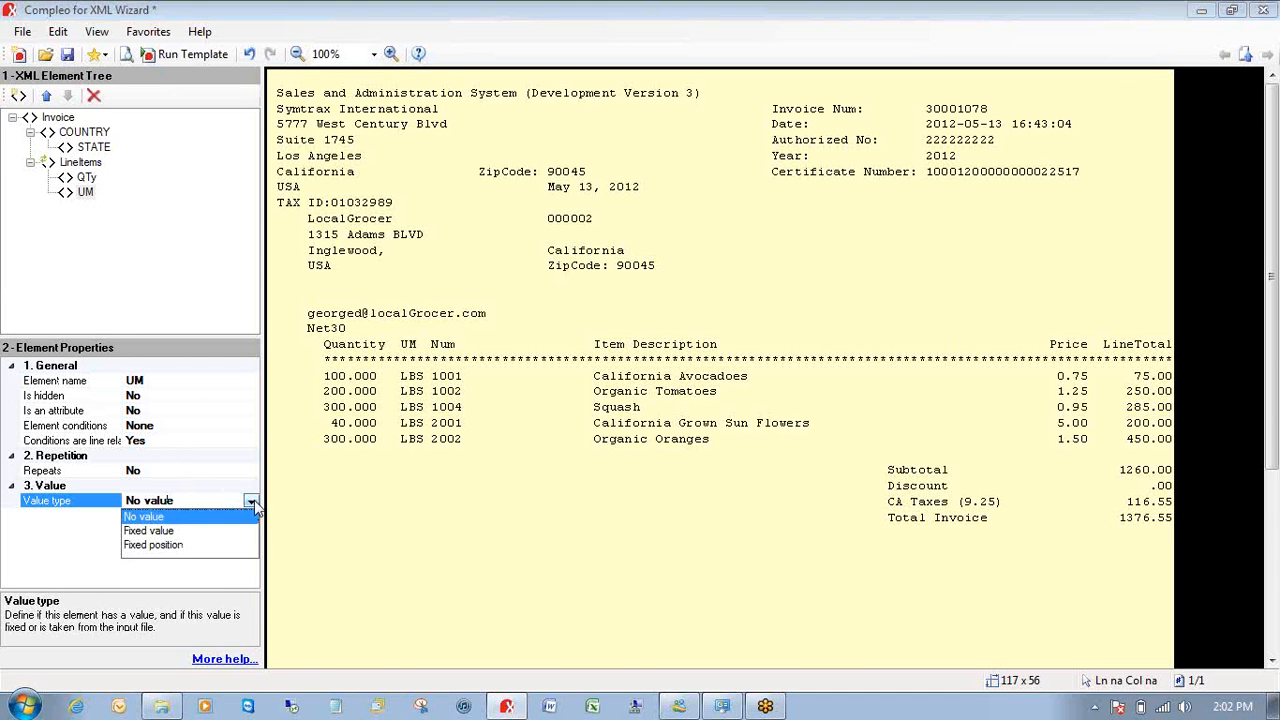
pyautogui.click(180, 546)
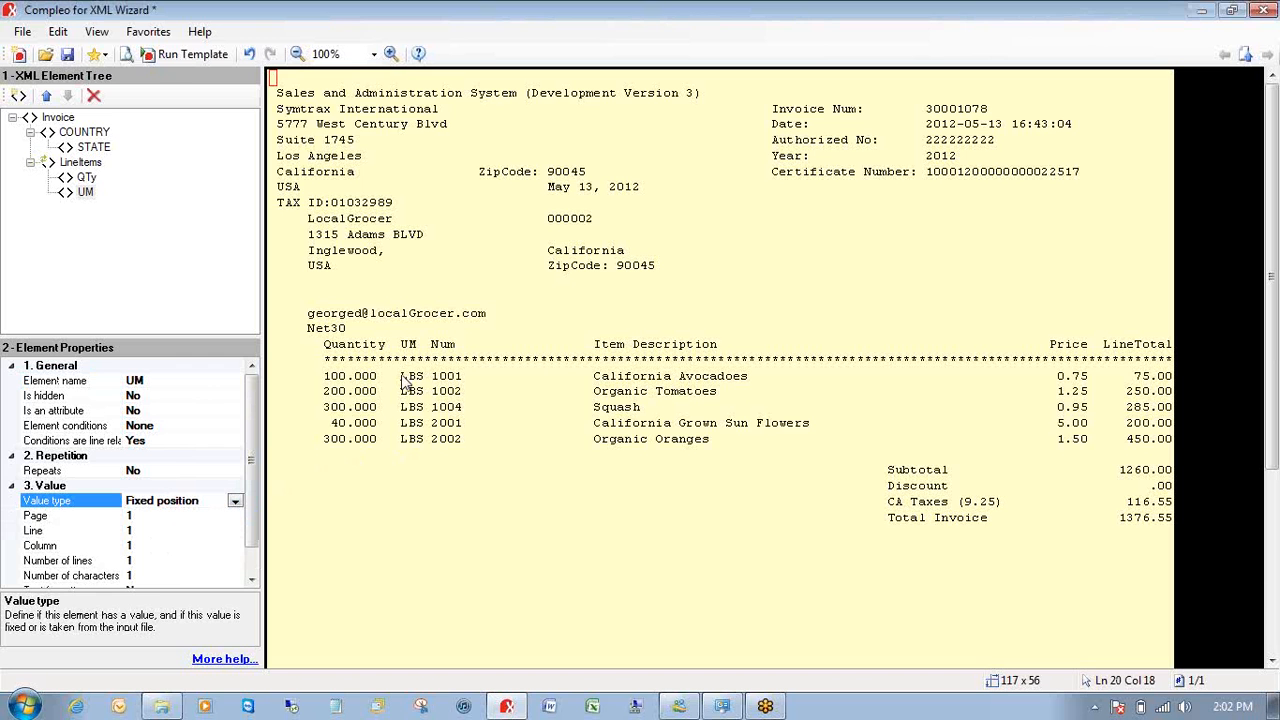
pyautogui.moveTo(403, 376); pyautogui.dragTo(417, 376)
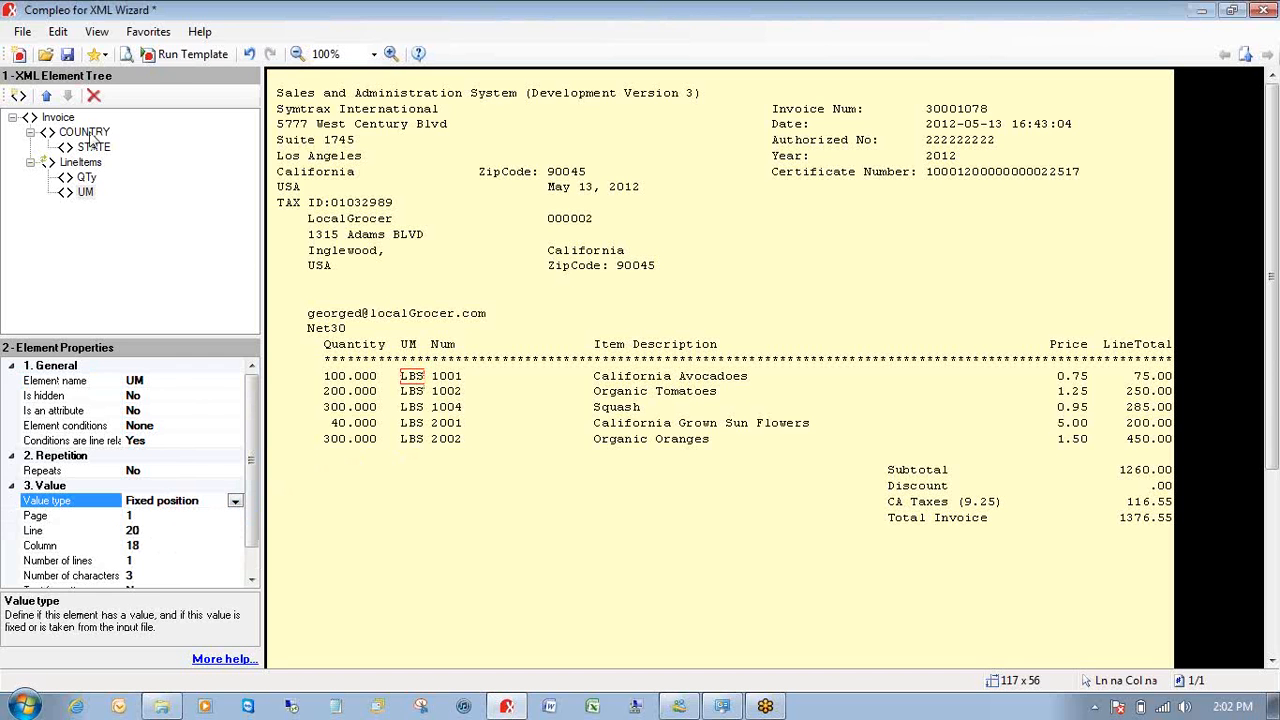
# - Add a third child element under LineItems and name it ItemNum
pyautogui.rightClick(86, 166)
pyautogui.click(112, 173)
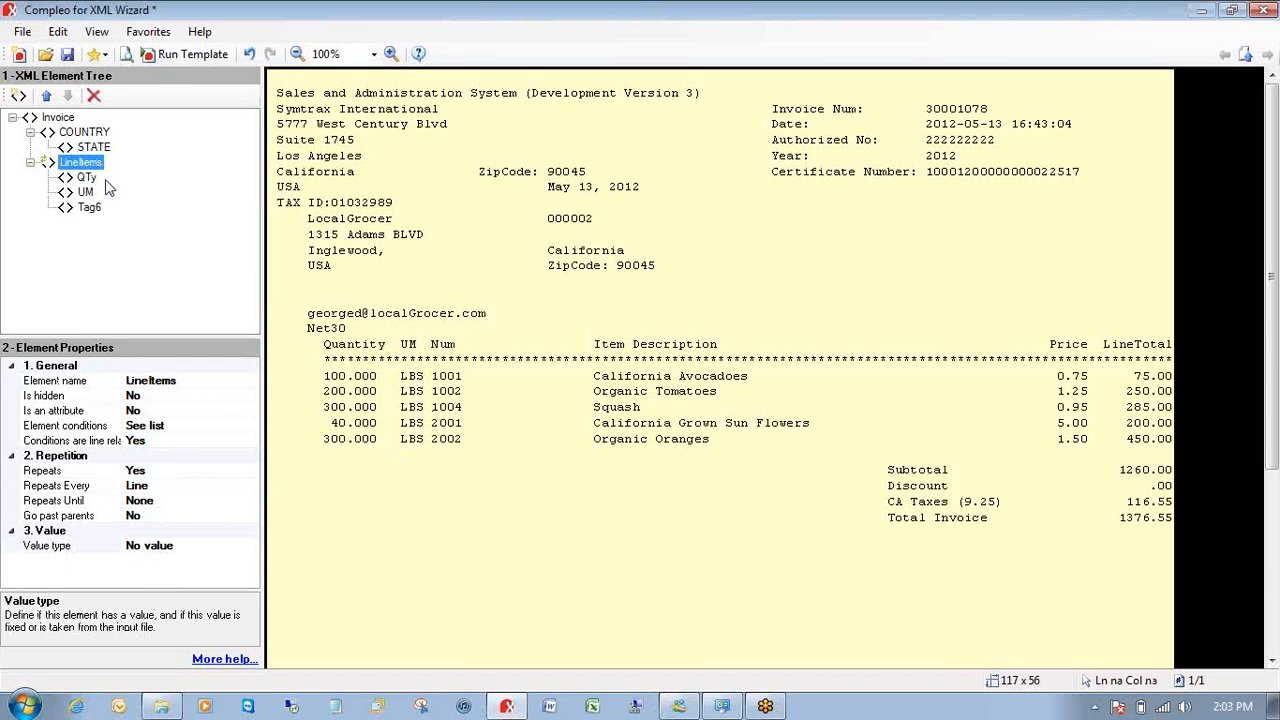
pyautogui.click(89, 208)
pyautogui.click(160, 380)
pyautogui.click(160, 380)
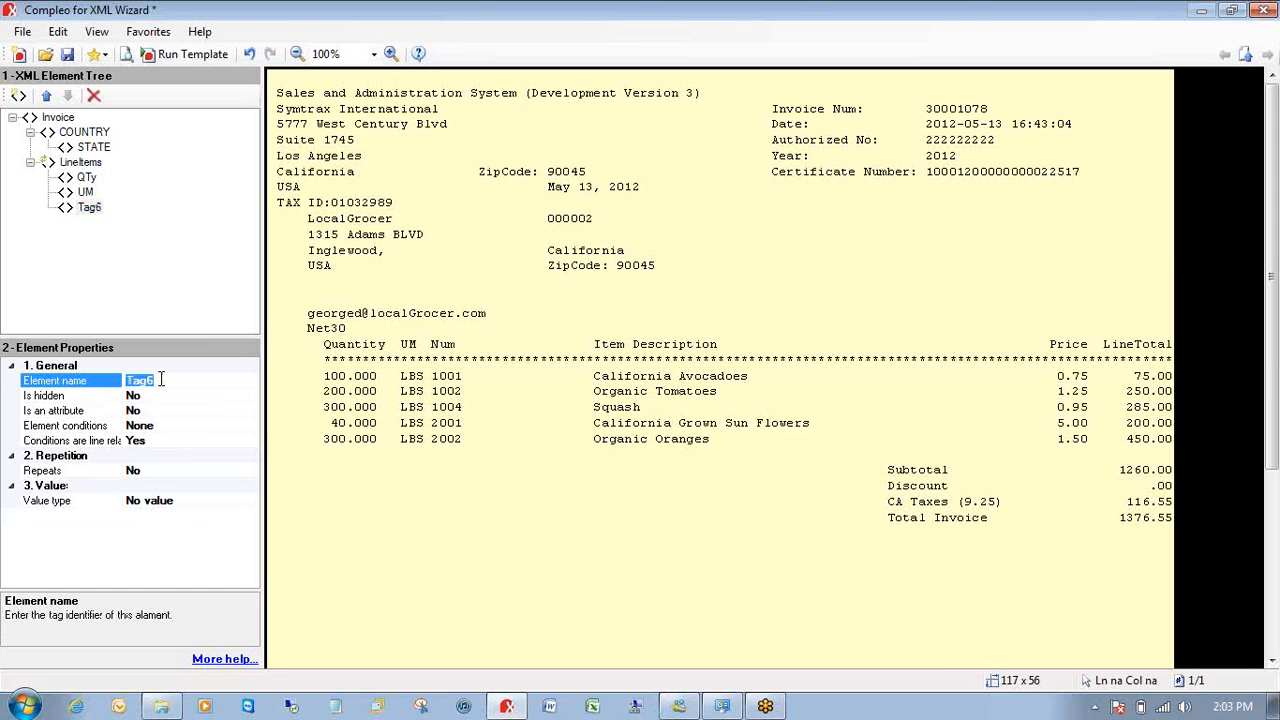
pyautogui.write('i')
# - Set ItemNum's value type to Fixed position, taking the first item's number at line 20, column 22, 4 characters long
pyautogui.click(212, 503)
pyautogui.click(250, 500)
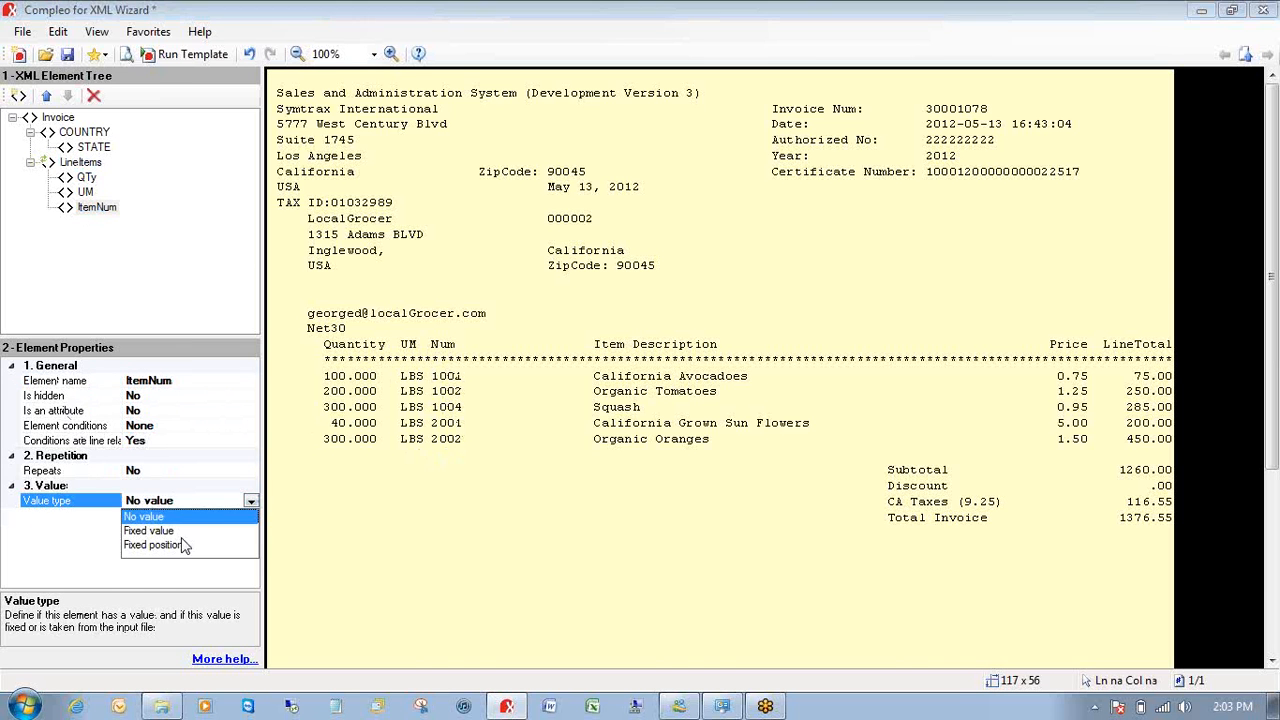
pyautogui.click(156, 546)
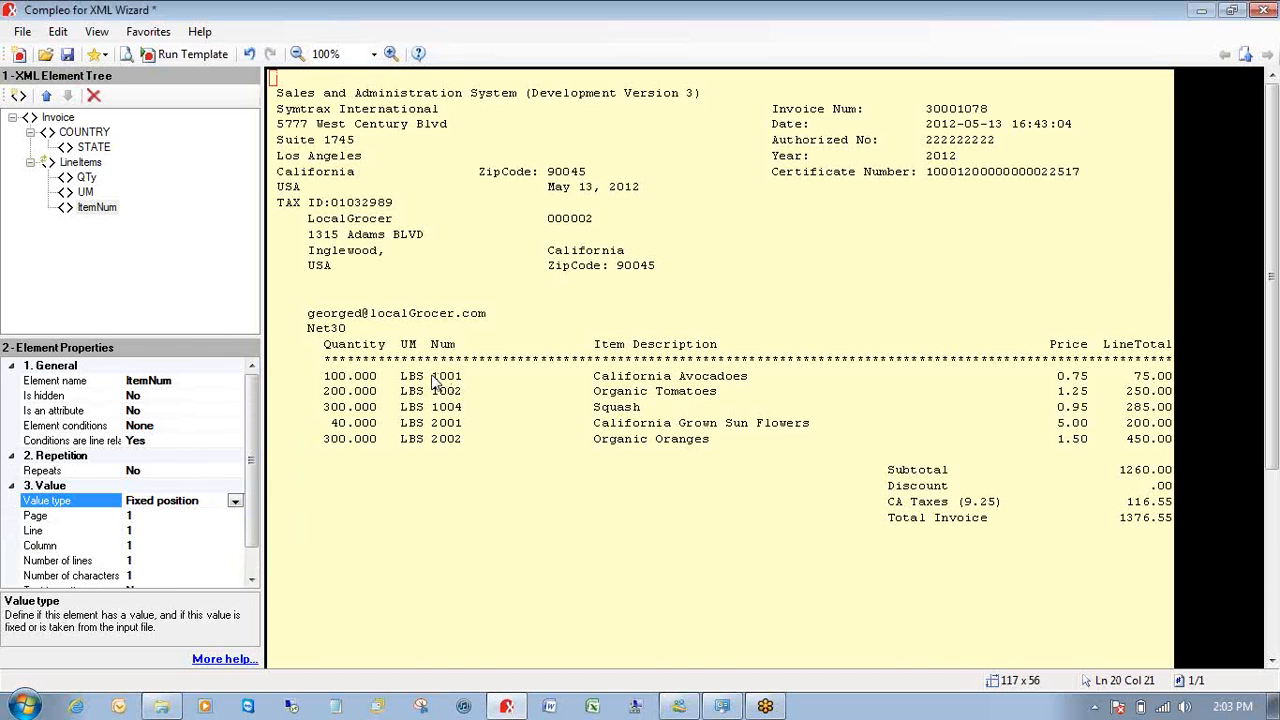
pyautogui.moveTo(433, 376); pyautogui.dragTo(464, 380)
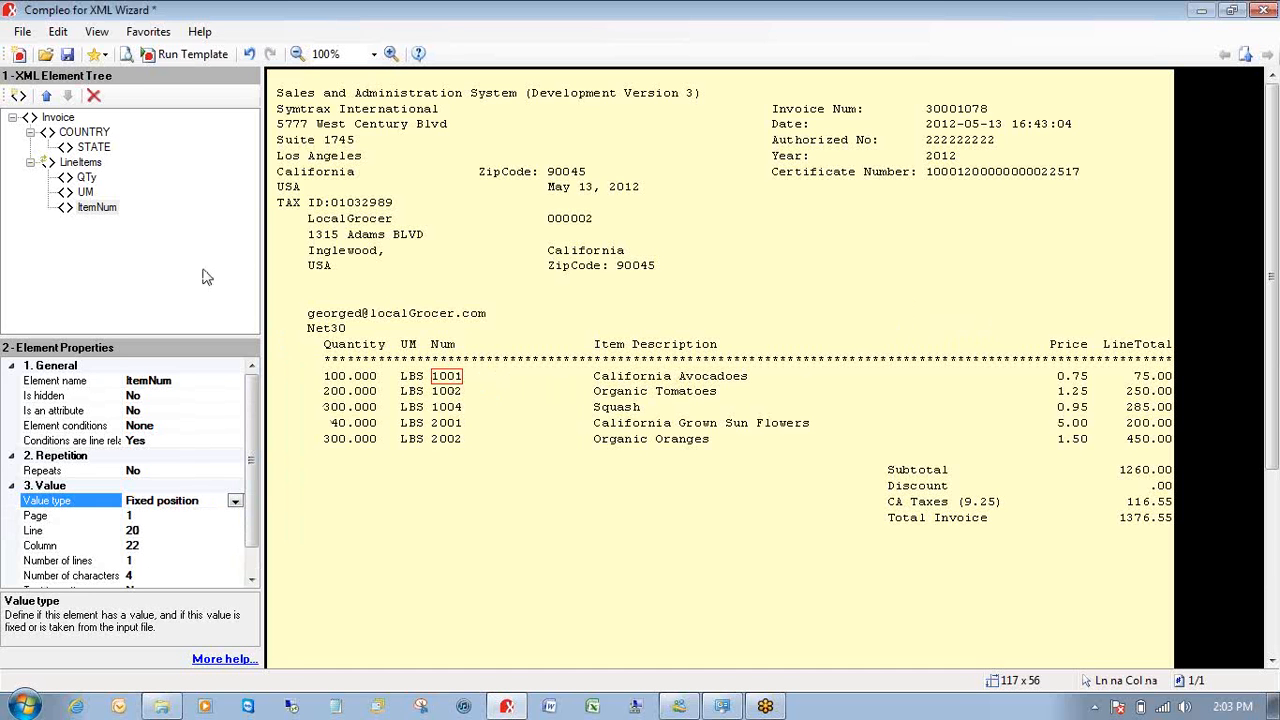
# - Add a fourth child element under LineItems and name it ITEMDESC
pyautogui.rightClick(84, 164)
pyautogui.click(140, 178)
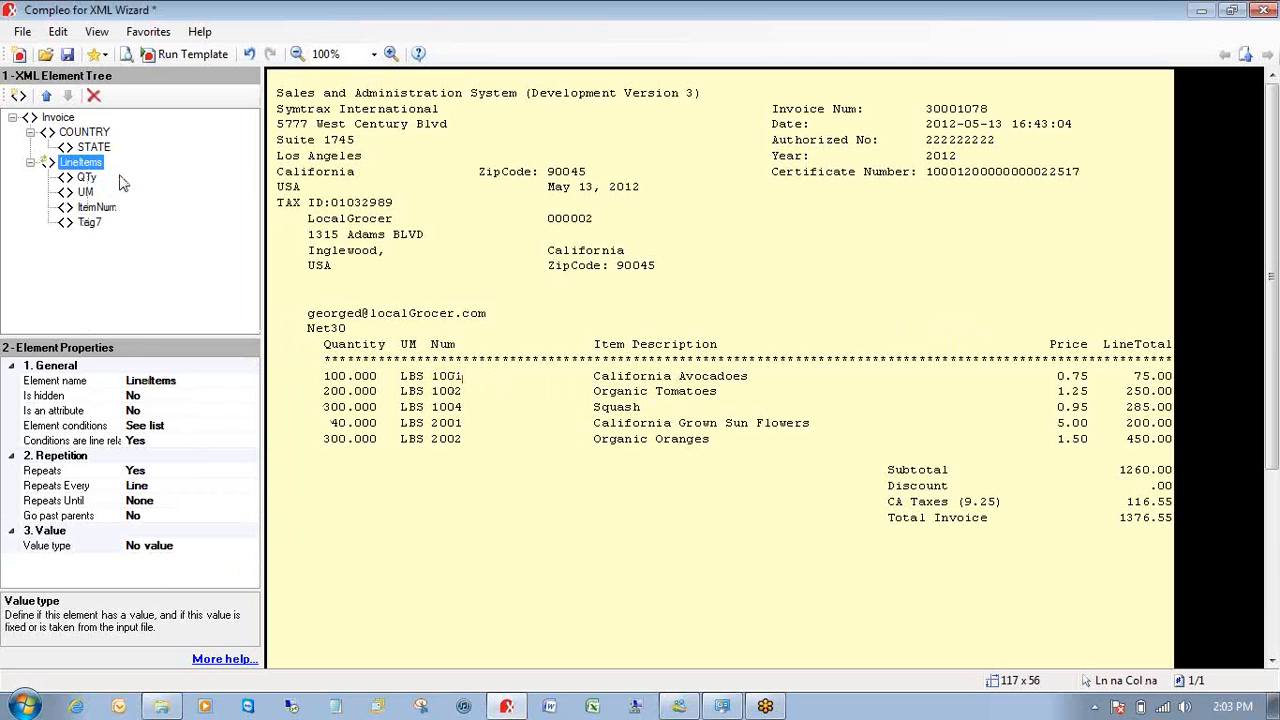
pyautogui.click(89, 222)
pyautogui.click(170, 383)
pyautogui.click(170, 383)
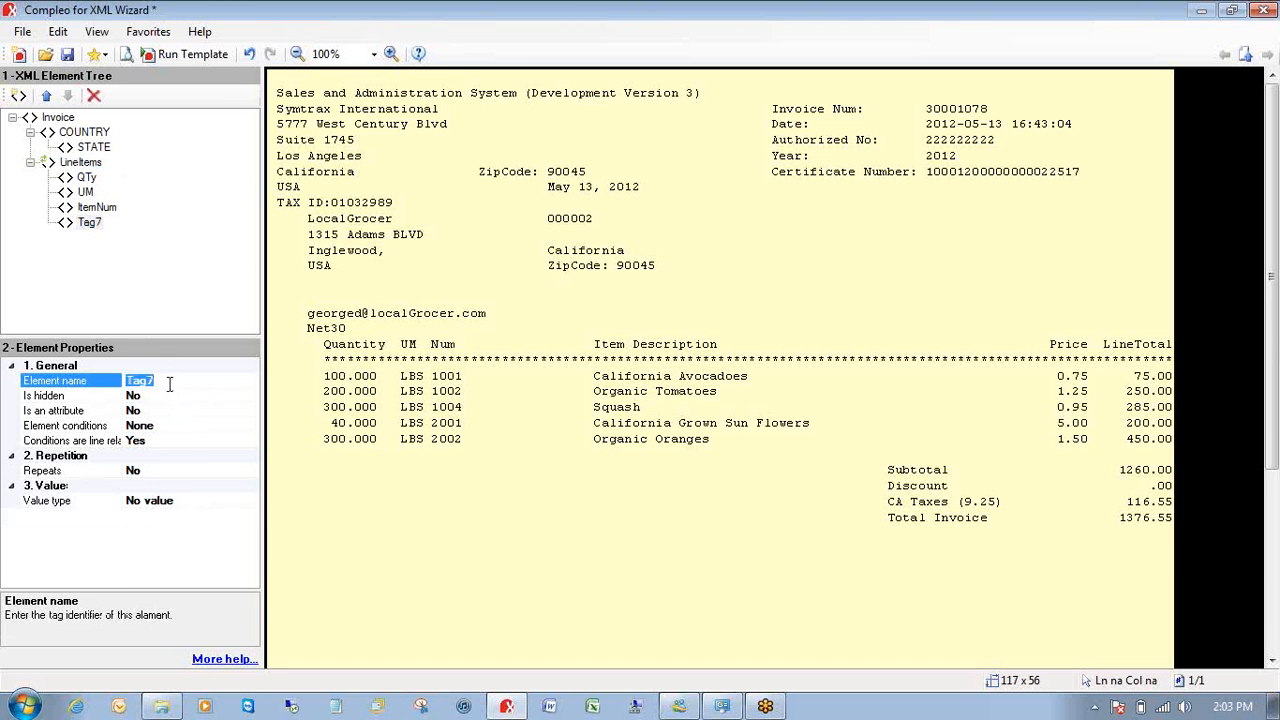
pyautogui.write('ITEM DESC')
pyautogui.press('Return')
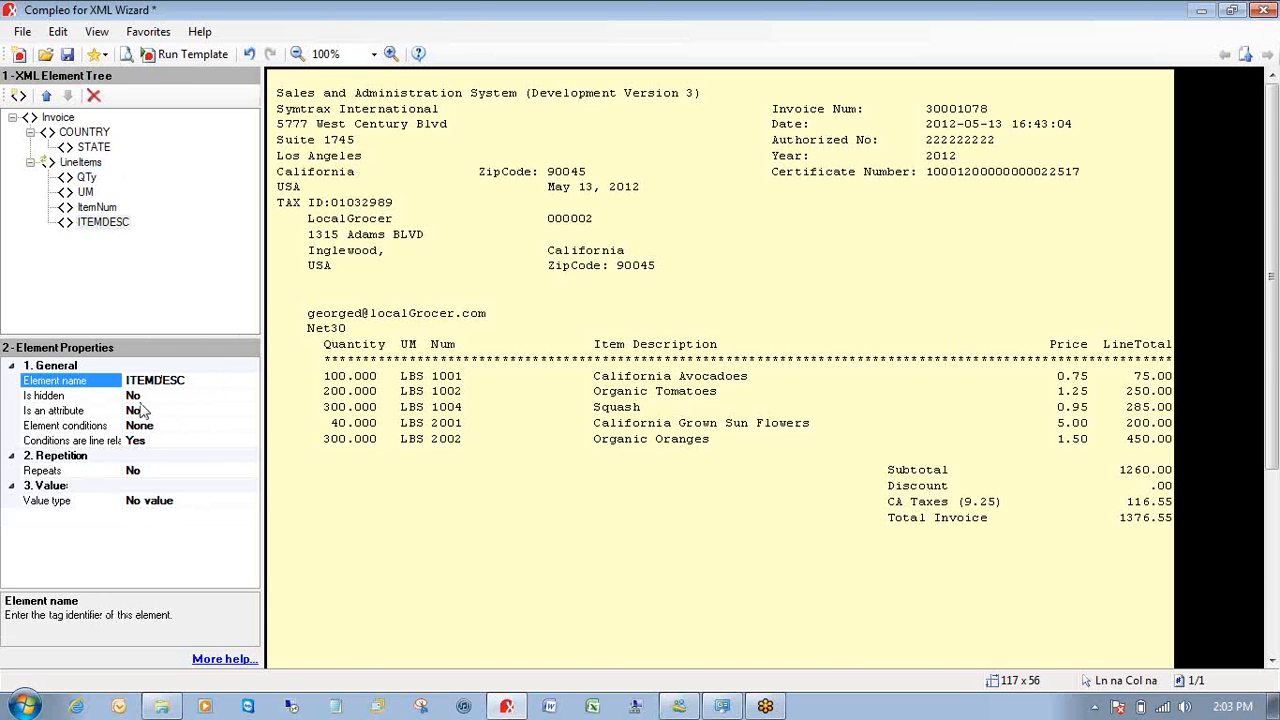
# - Set ITEMDESC's value type to Fixed position, taking the first item's description at line 20, column 43, 36 characters long
pyautogui.click(145, 502)
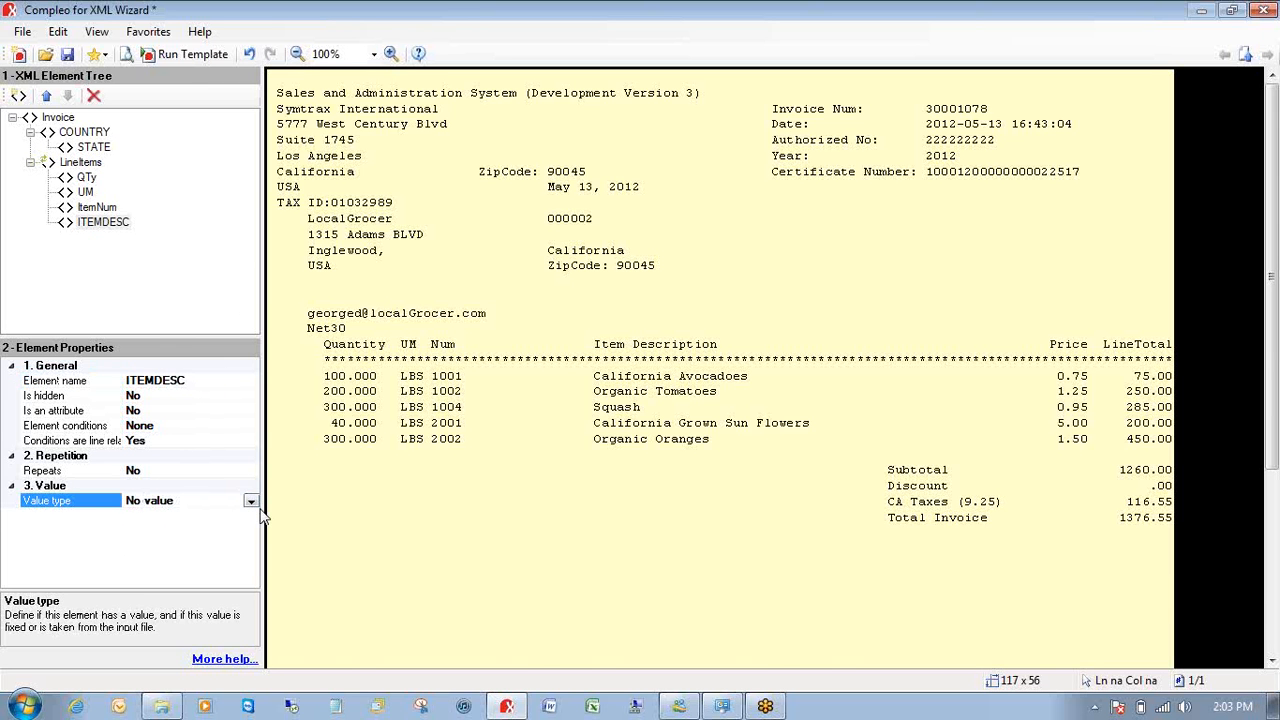
pyautogui.click(250, 501)
pyautogui.click(190, 547)
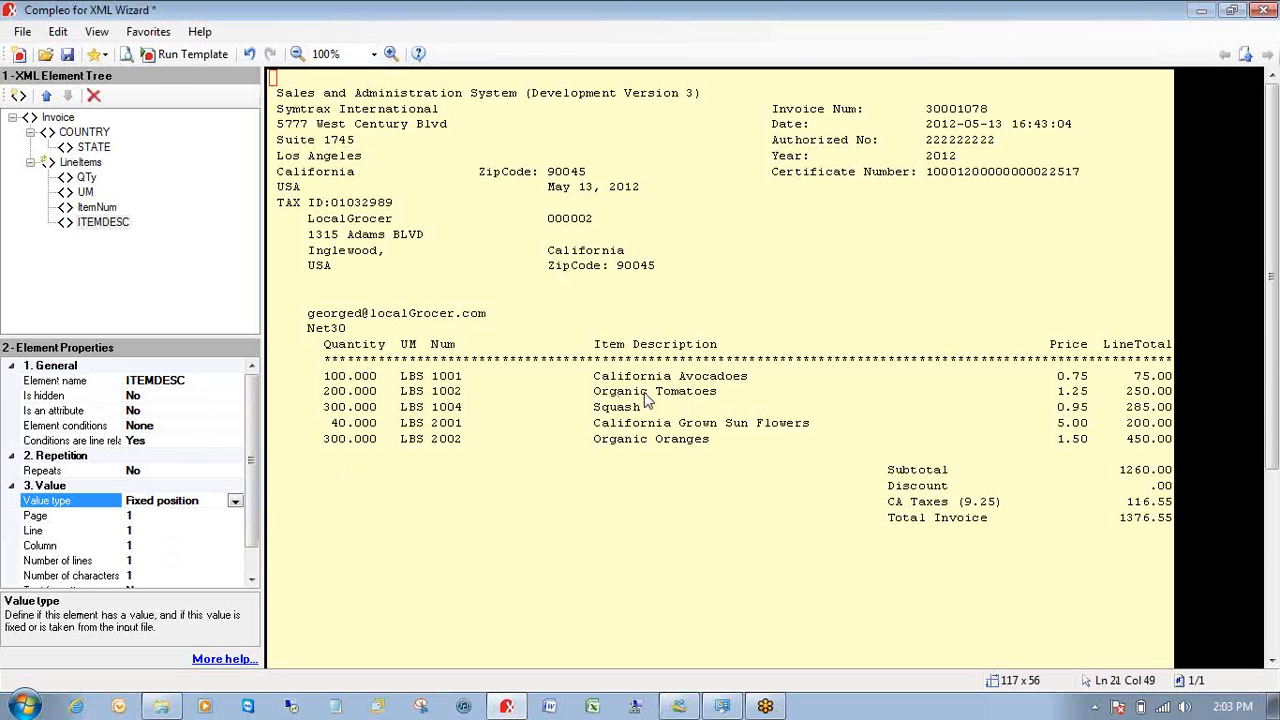
pyautogui.moveTo(594, 376); pyautogui.dragTo(870, 386)
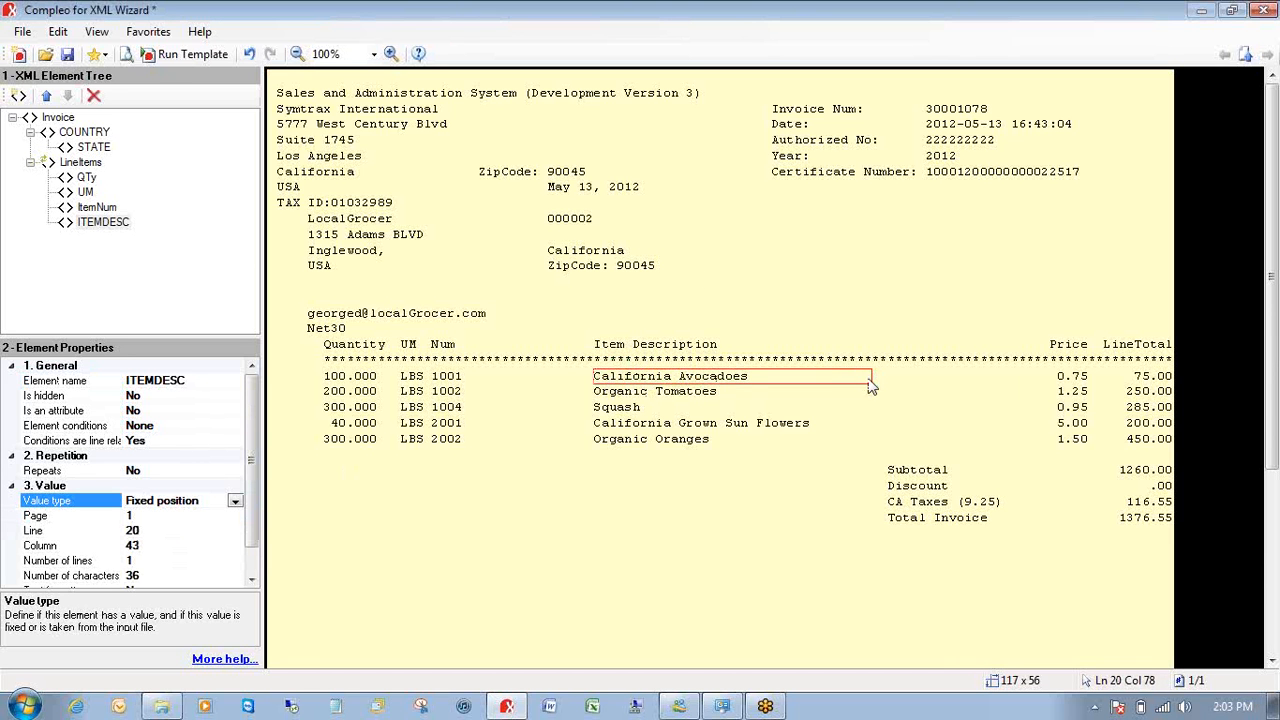
# - Add a fifth child element under LineItems and name it Price
pyautogui.click(86, 166)
pyautogui.rightClick(86, 166)
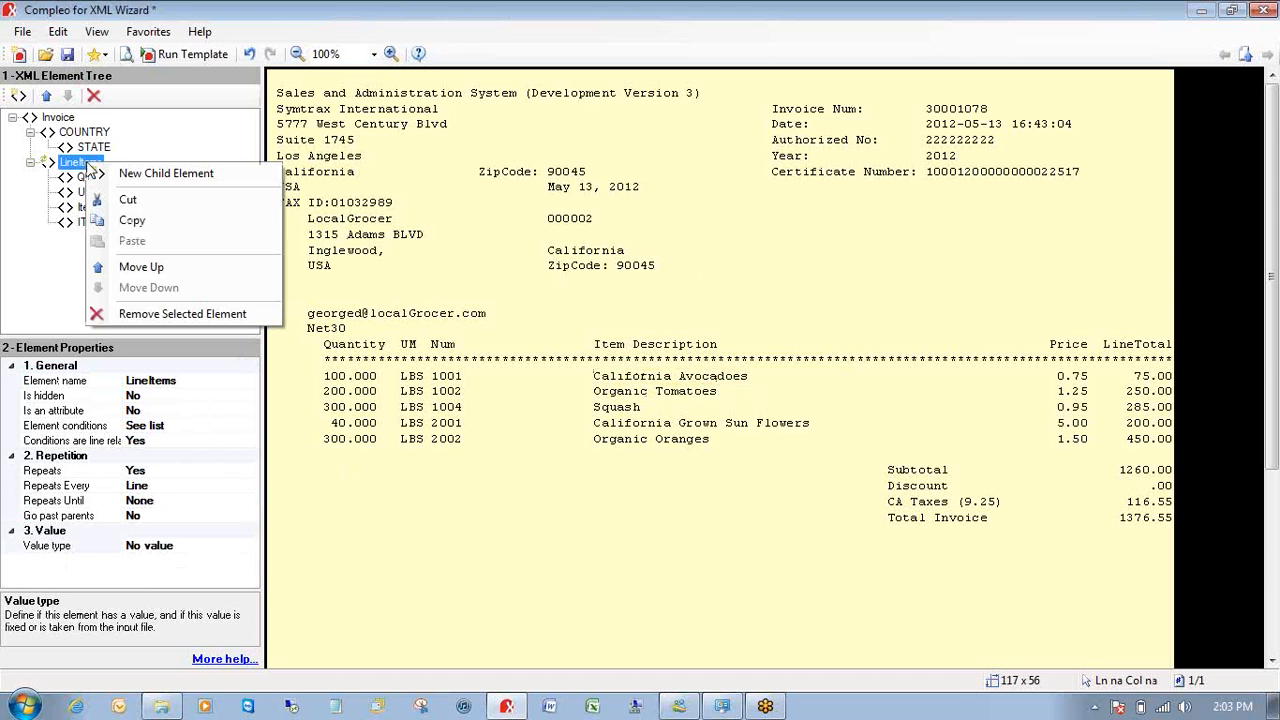
pyautogui.click(150, 103)
pyautogui.press('Return')
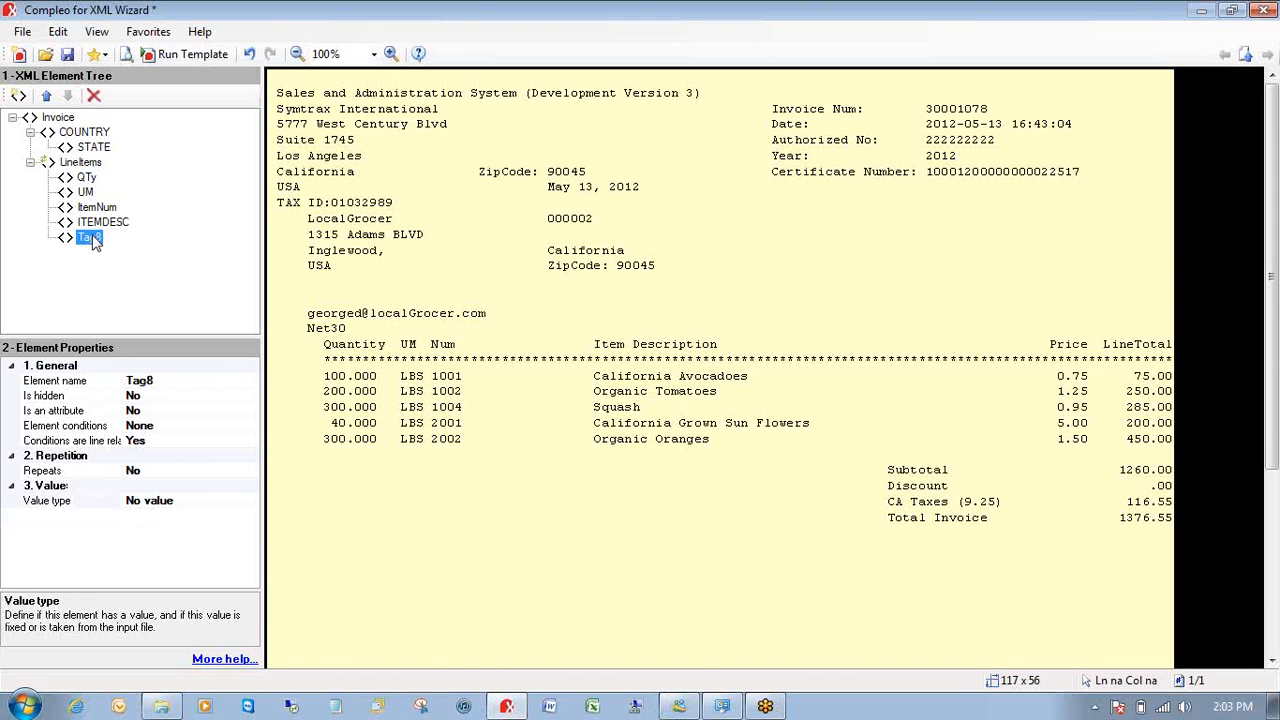
pyautogui.click(182, 376)
pyautogui.doubleClick(182, 376)
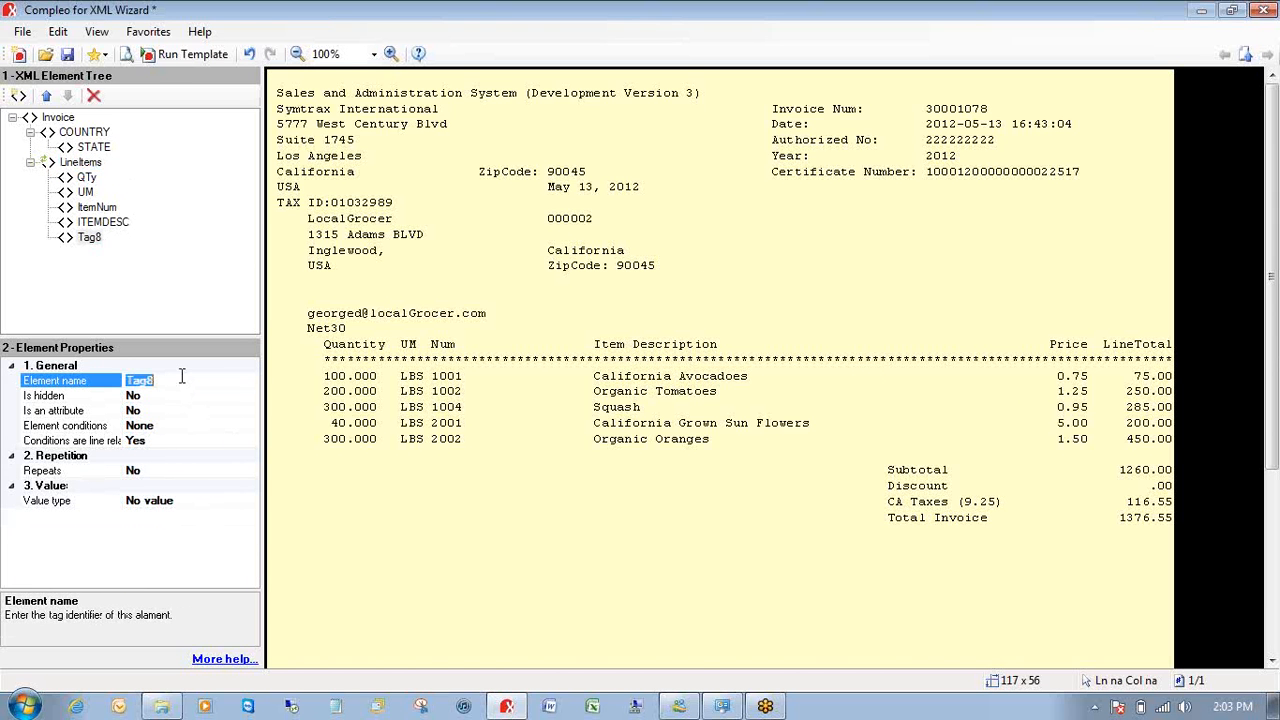
pyautogui.write('Price')
# - Set Price's value type to Fixed position, taking the first item's price at line 20, column 98, 9 characters long
pyautogui.click(240, 502)
pyautogui.click(251, 501)
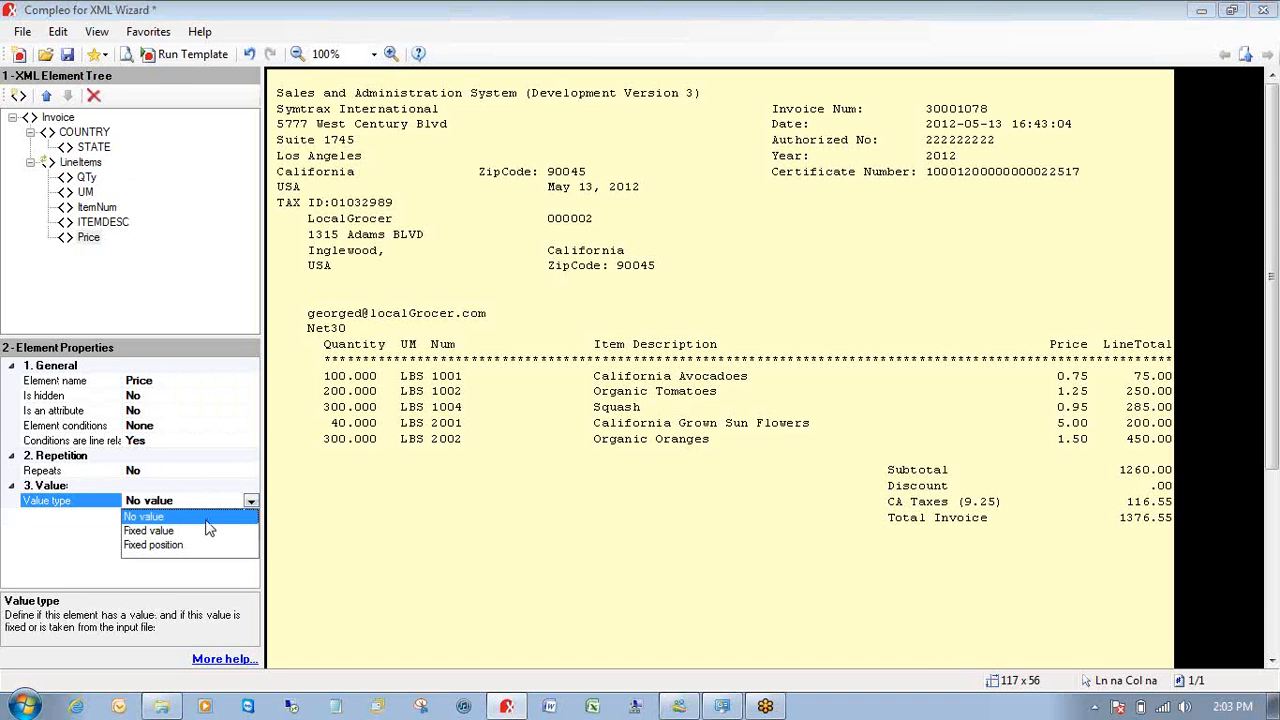
pyautogui.click(166, 545)
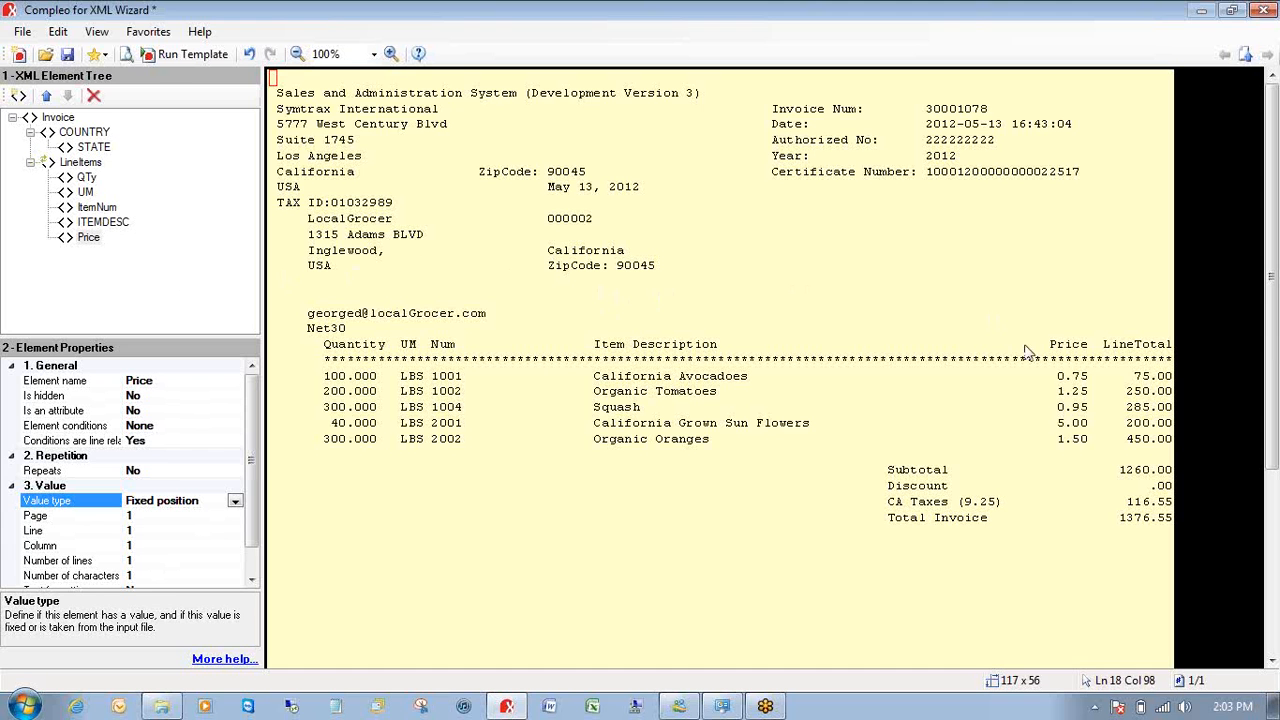
pyautogui.moveTo(1022, 383); pyautogui.dragTo(1090, 385)
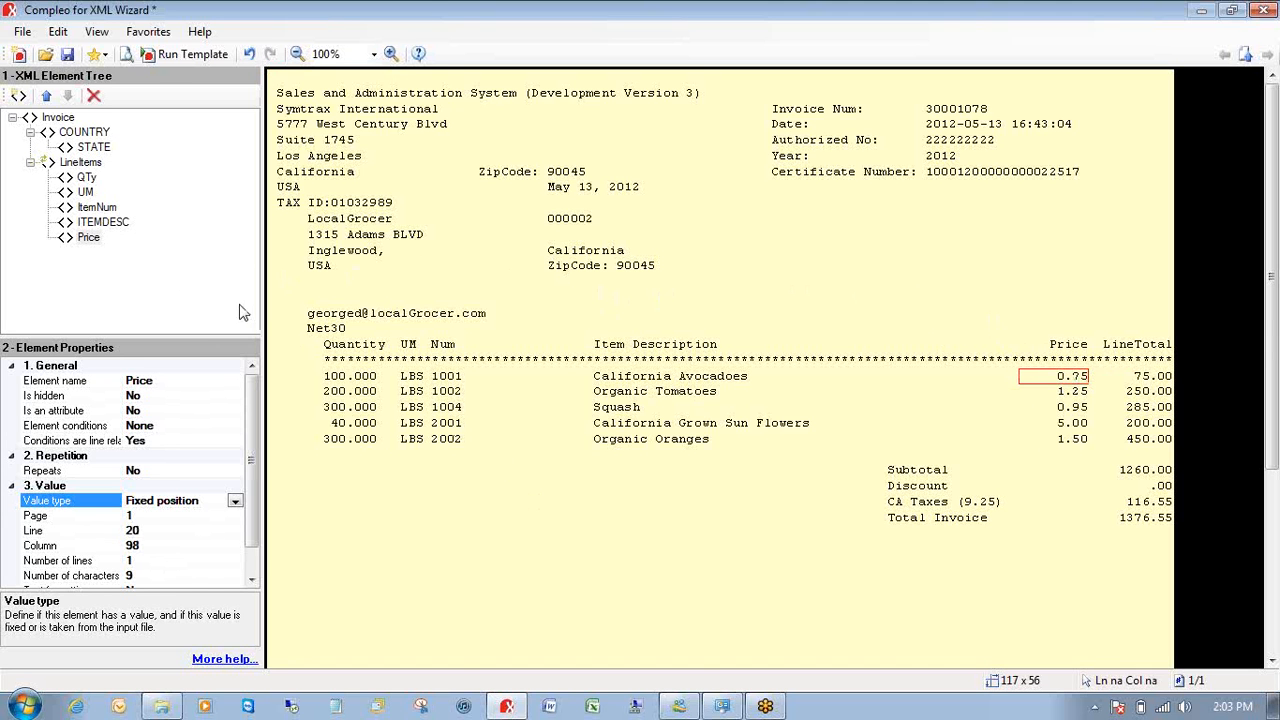
# - Add a sixth child element under LineItems and name it LineTotal
pyautogui.rightClick(70, 161)
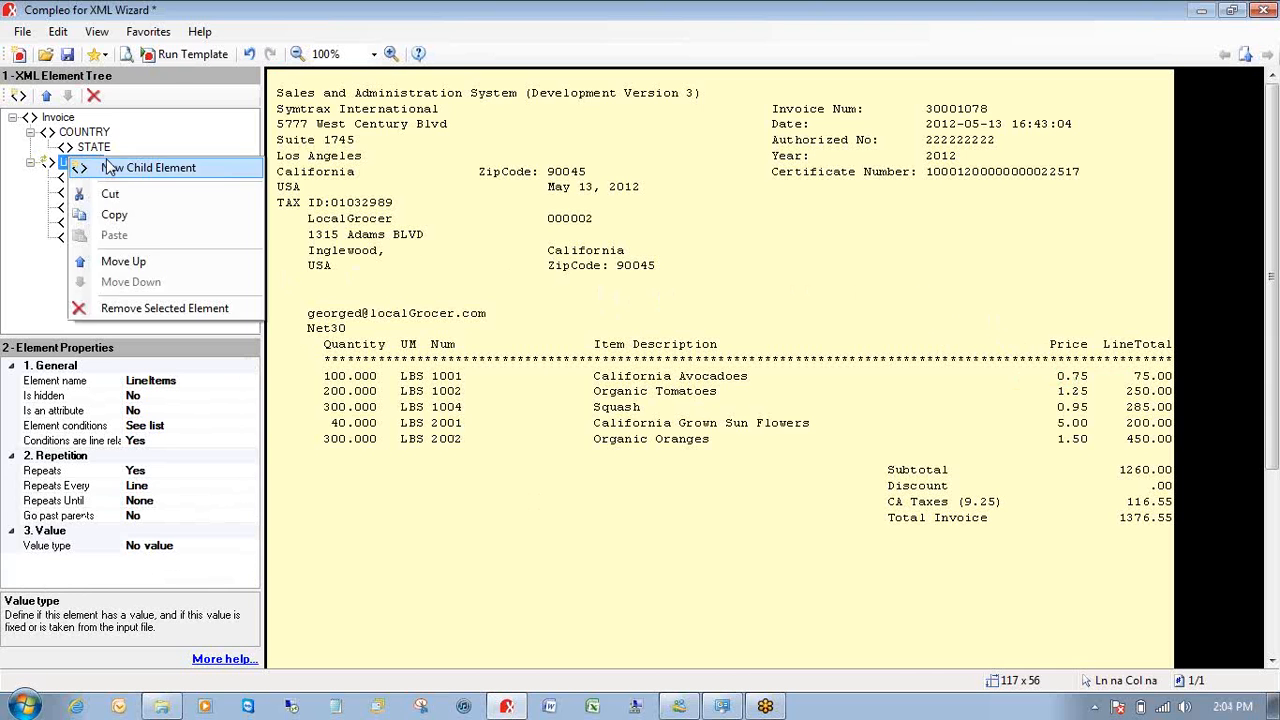
pyautogui.click(112, 167)
pyautogui.click(90, 253)
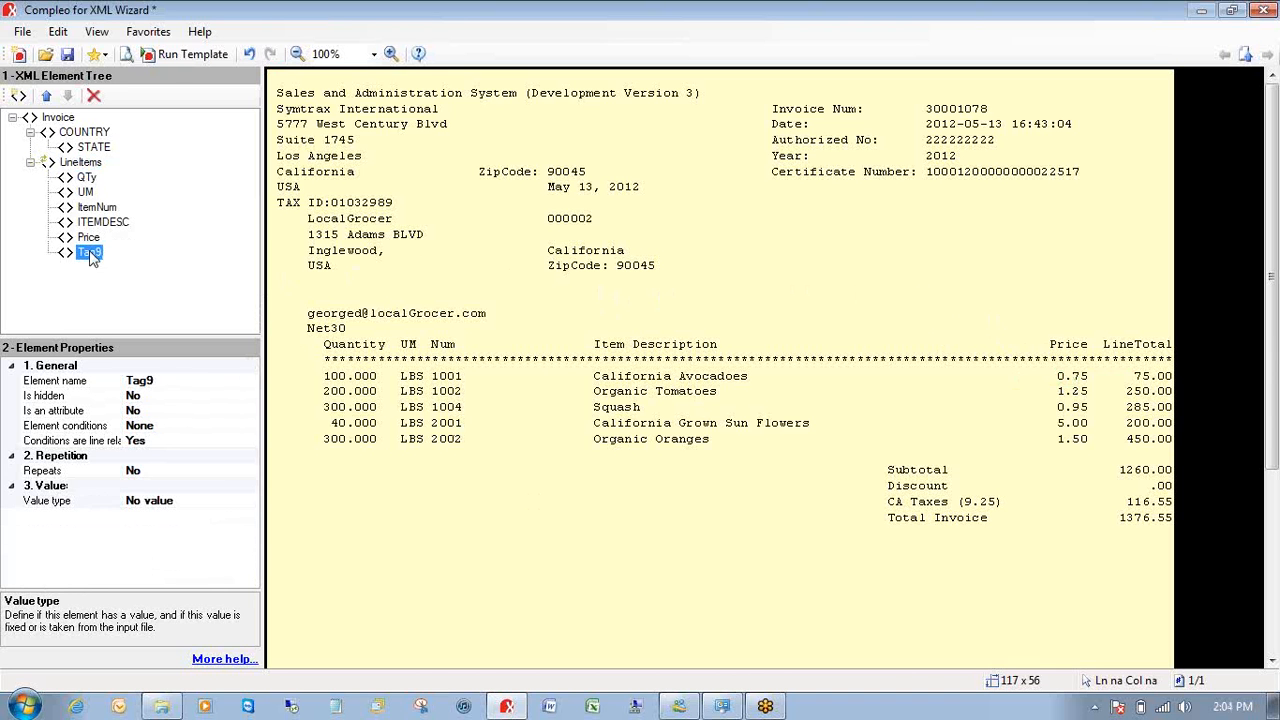
pyautogui.click(179, 381)
pyautogui.write('LineTotal')
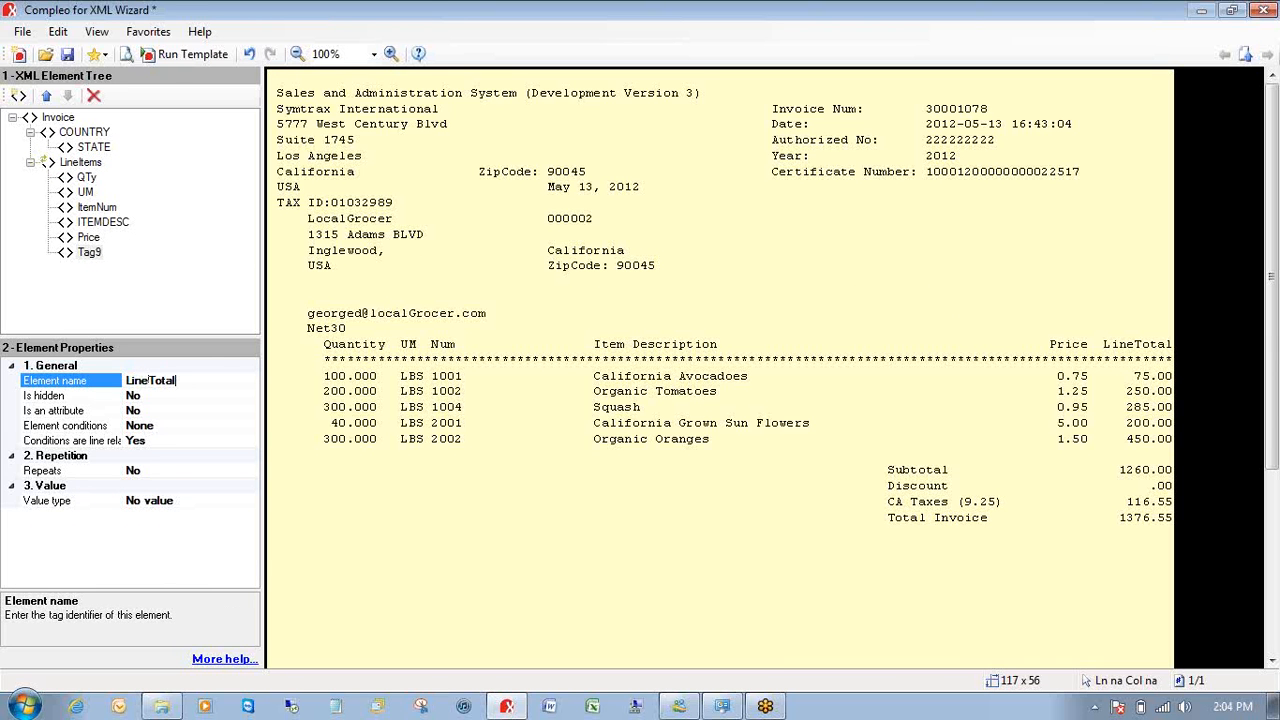
pyautogui.press('Return')
# - Set LineTotal's value type to Fixed position, taking the first item's line total at line 20, column 108, 10 characters long
pyautogui.click(194, 501)
pyautogui.click(252, 501)
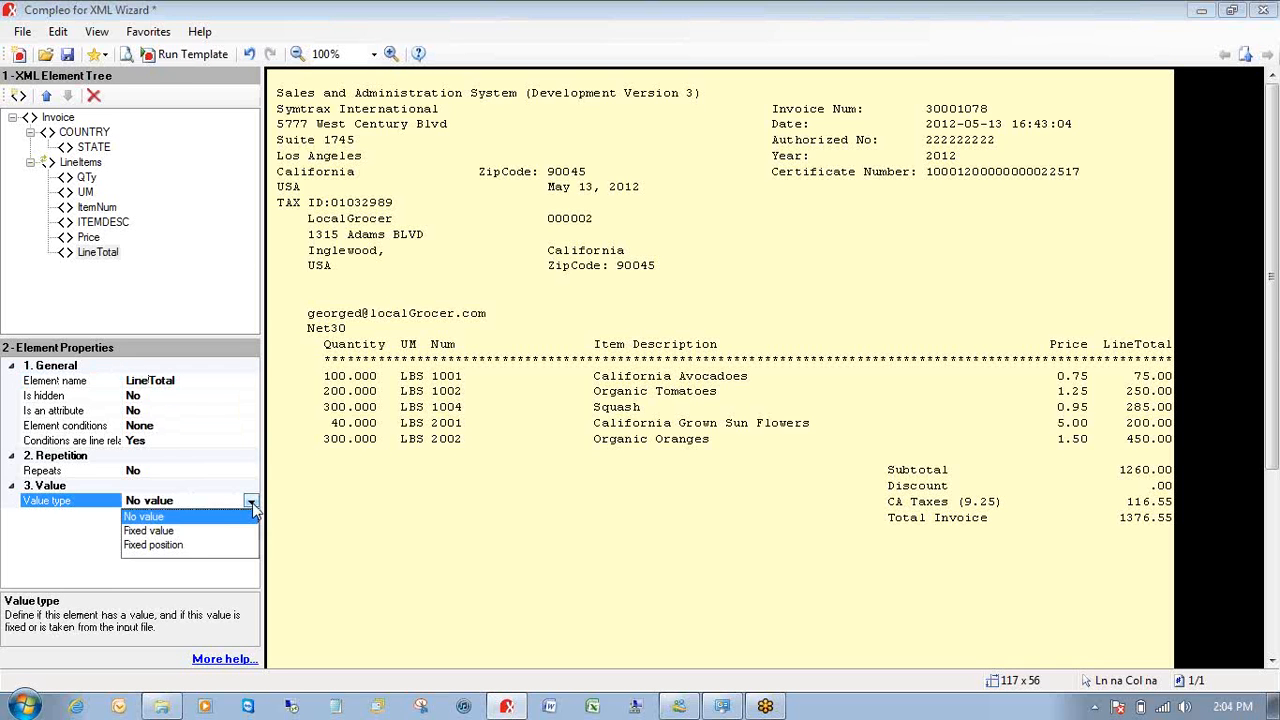
pyautogui.click(176, 544)
pyautogui.moveTo(1096, 369); pyautogui.dragTo(1170, 382)
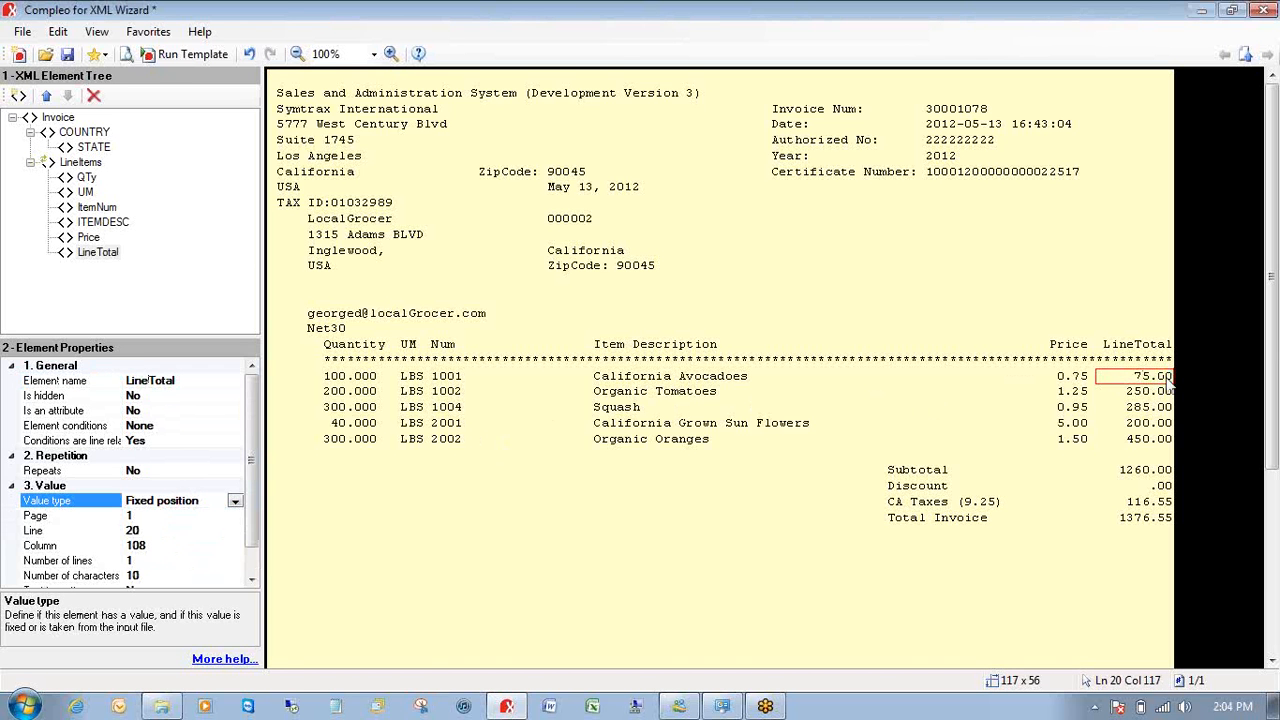
# - Preview the generated XML, review the repeated LineItems through to the end of the output, and close the preview
pyautogui.click(126, 56)
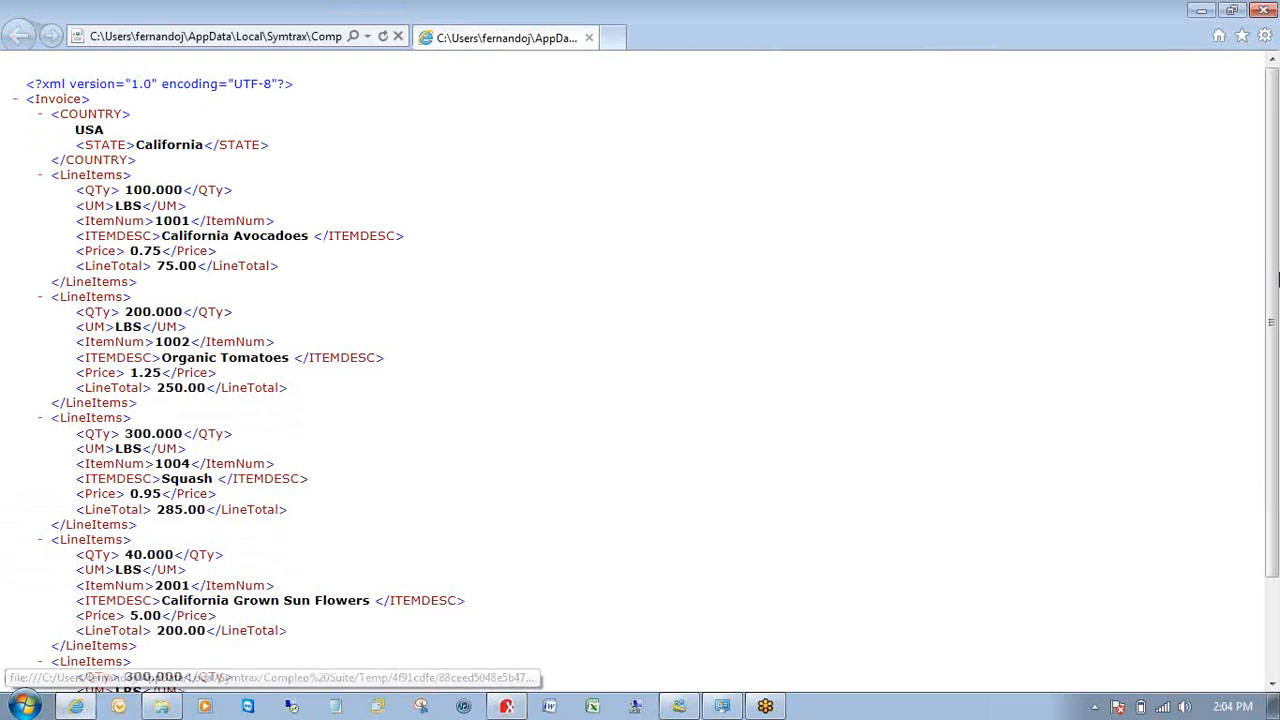
pyautogui.moveTo(1277, 296); pyautogui.dragTo(1274, 403)
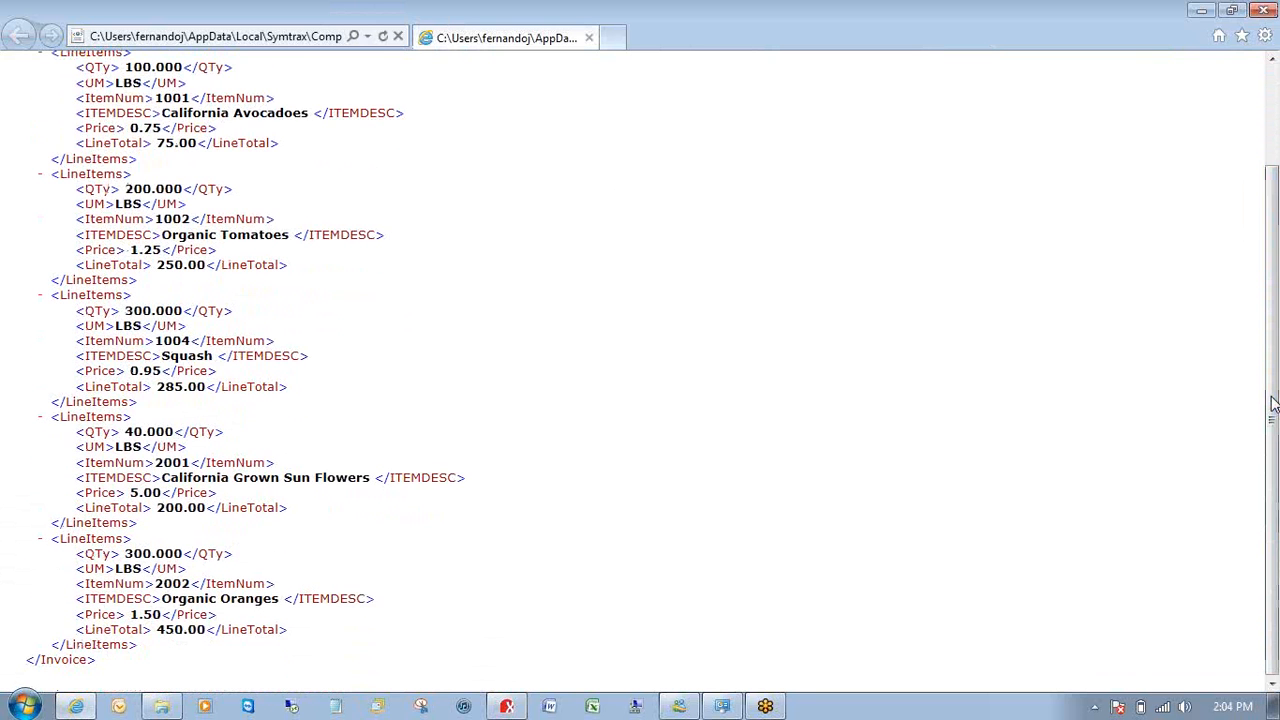
pyautogui.click(1263, 11)
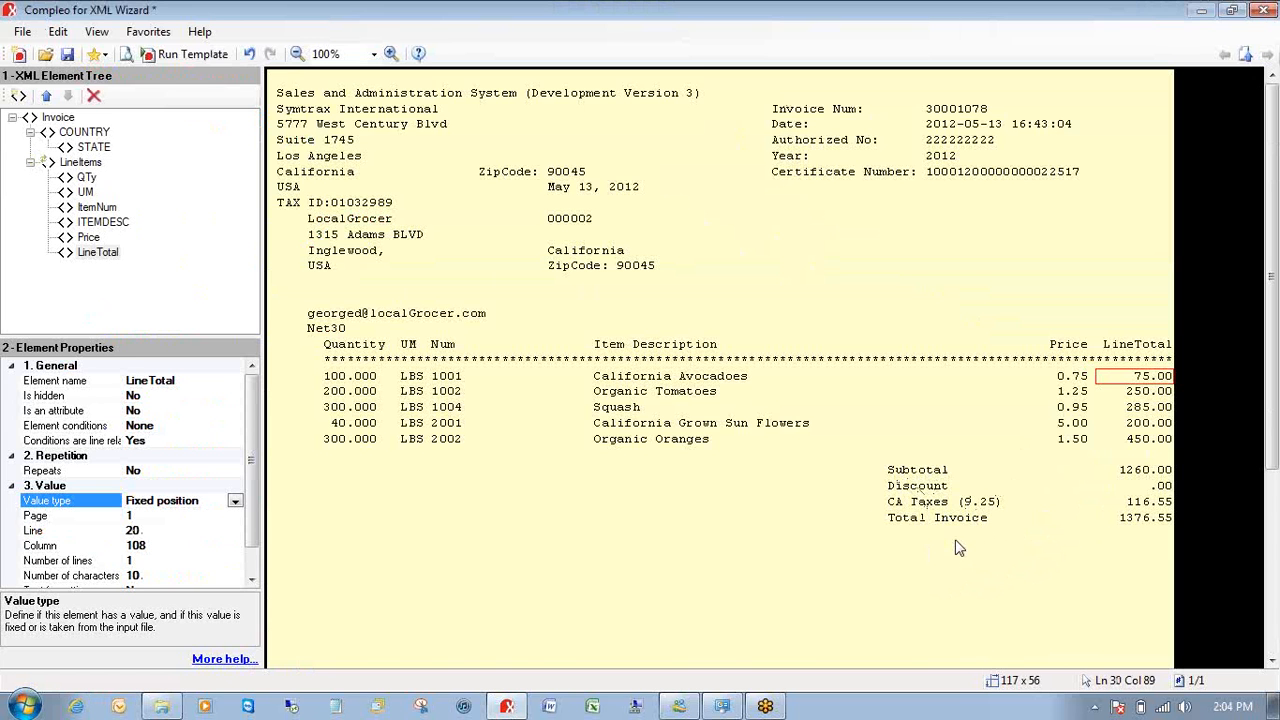
# - Start a lock-lines rule on the root Invoice element with an alphanumeric condition that column 81 equals Subtotal
pyautogui.doubleClick(46, 117)
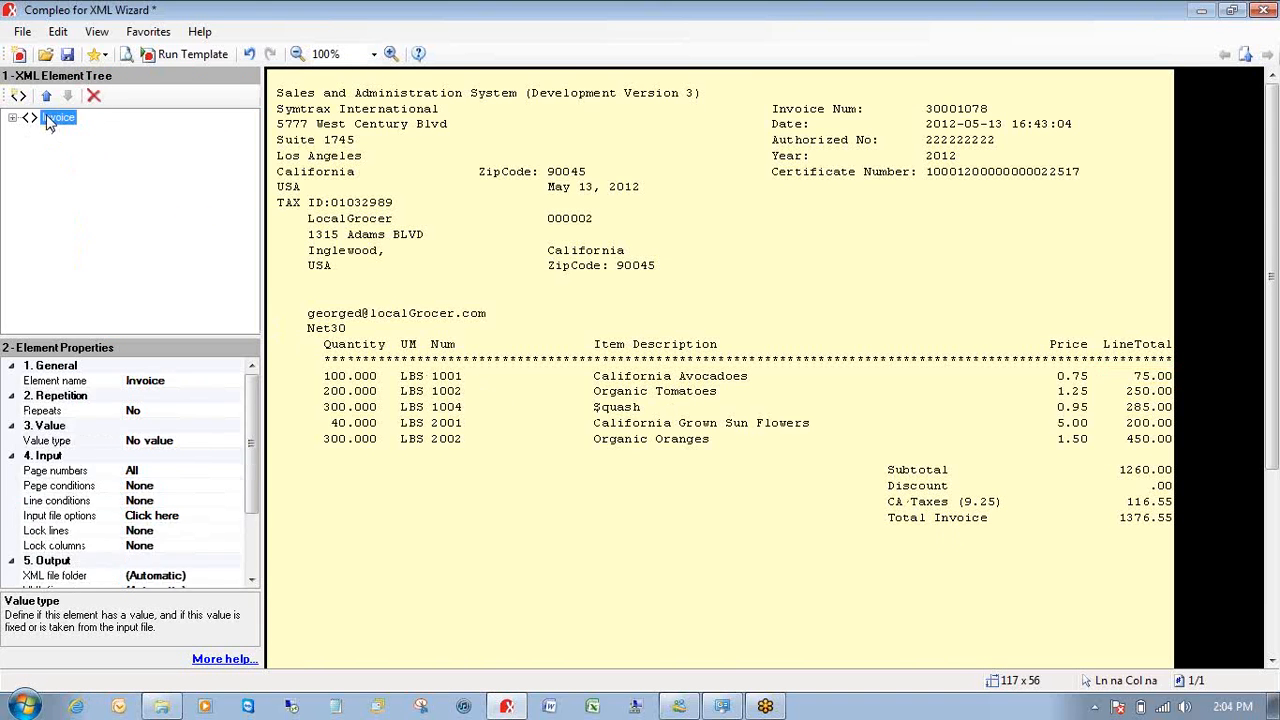
pyautogui.click(13, 118)
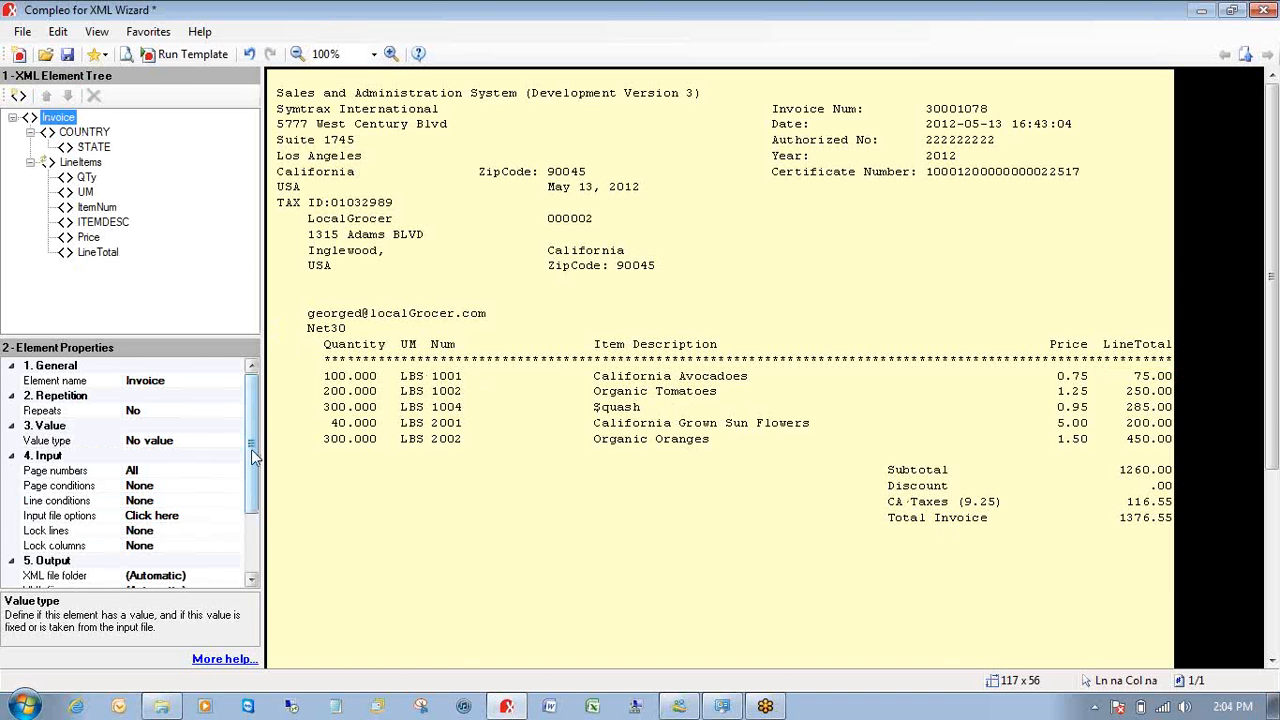
pyautogui.moveTo(253, 456); pyautogui.dragTo(253, 498)
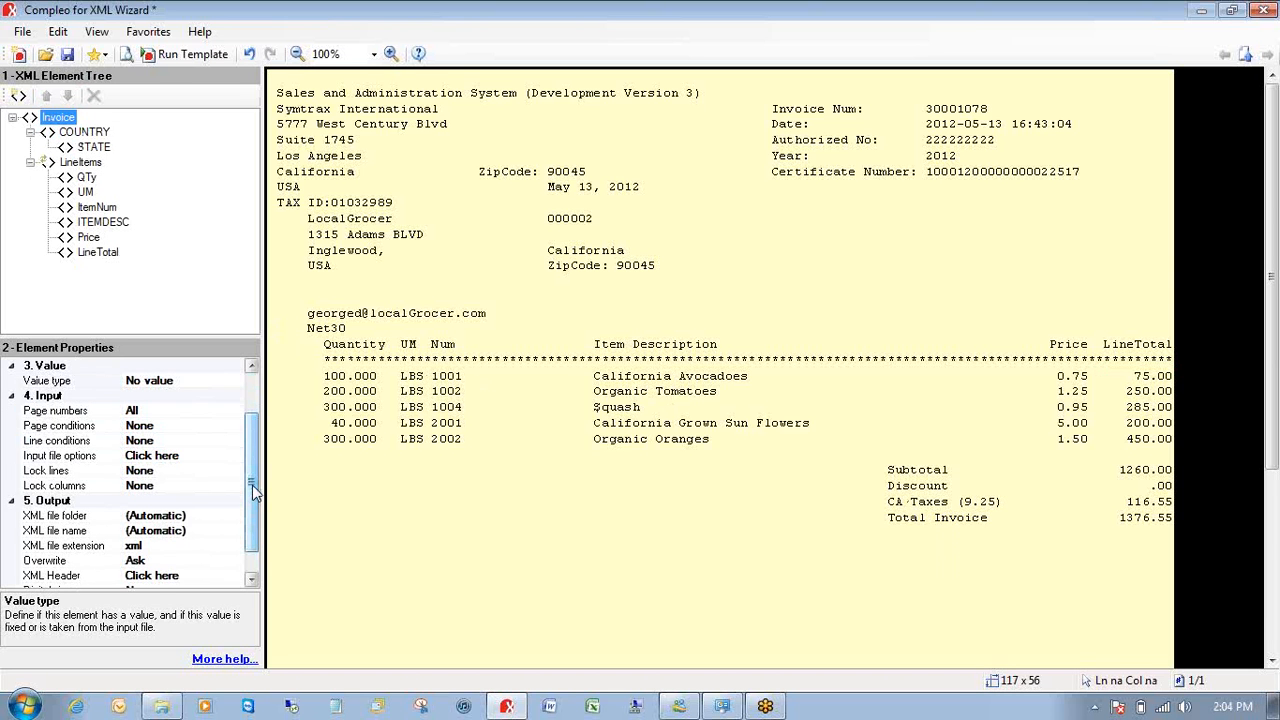
pyautogui.click(50, 470)
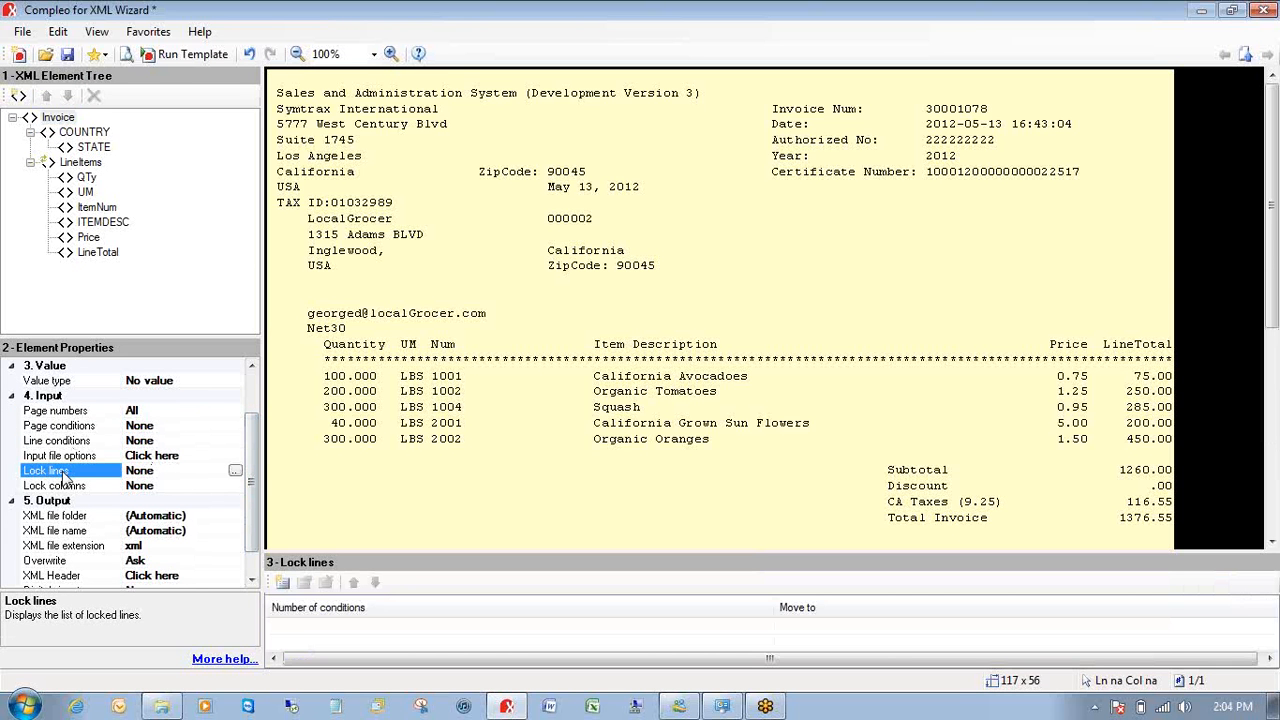
pyautogui.click(236, 472)
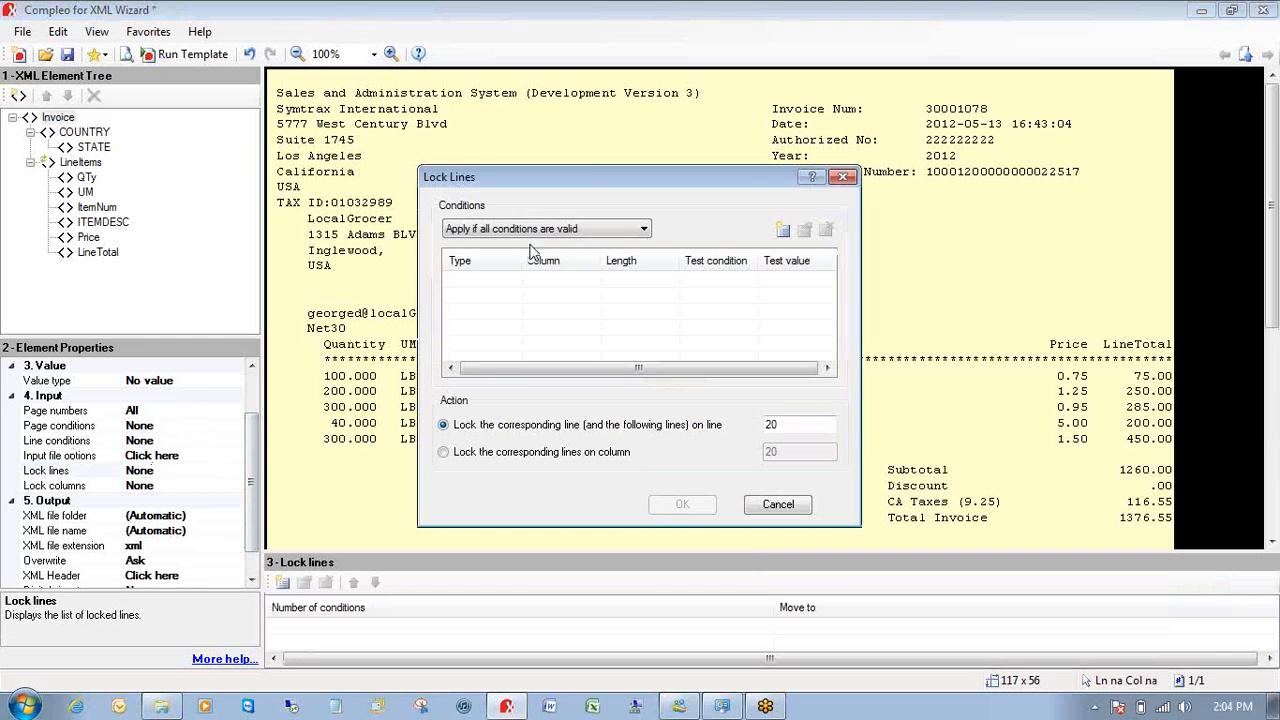
pyautogui.moveTo(590, 176); pyautogui.dragTo(515, 150)
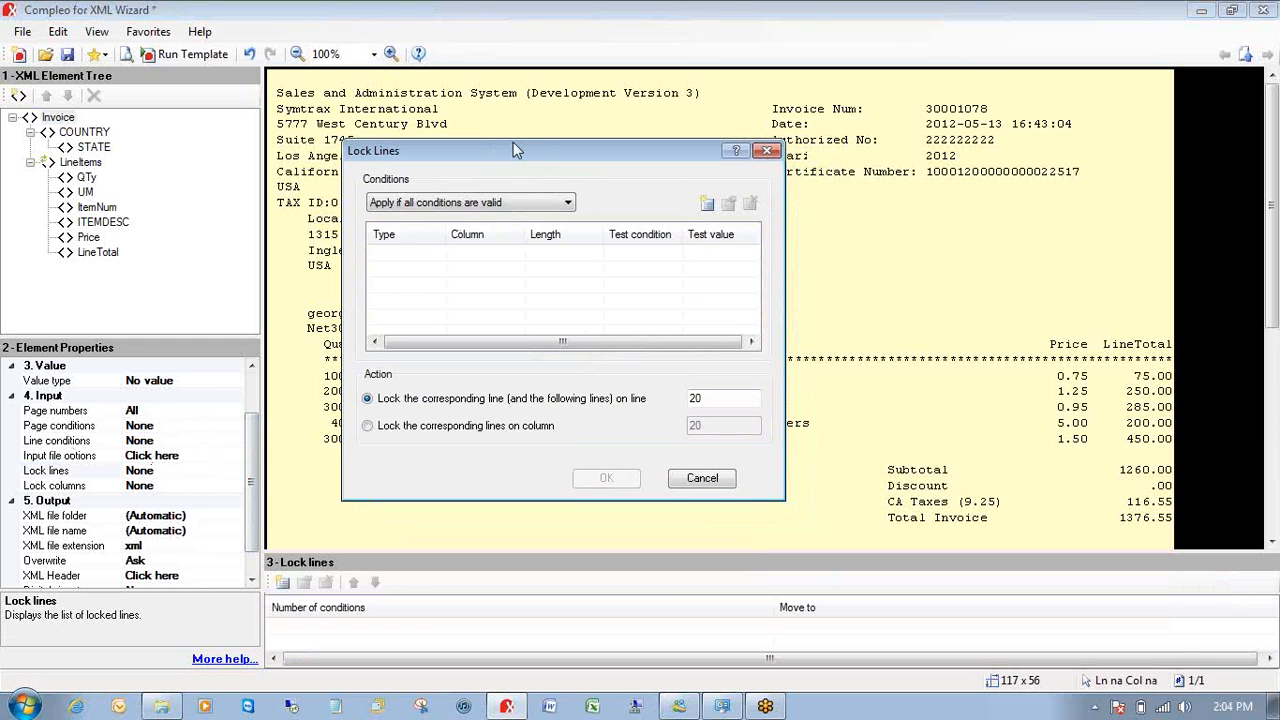
pyautogui.click(706, 204)
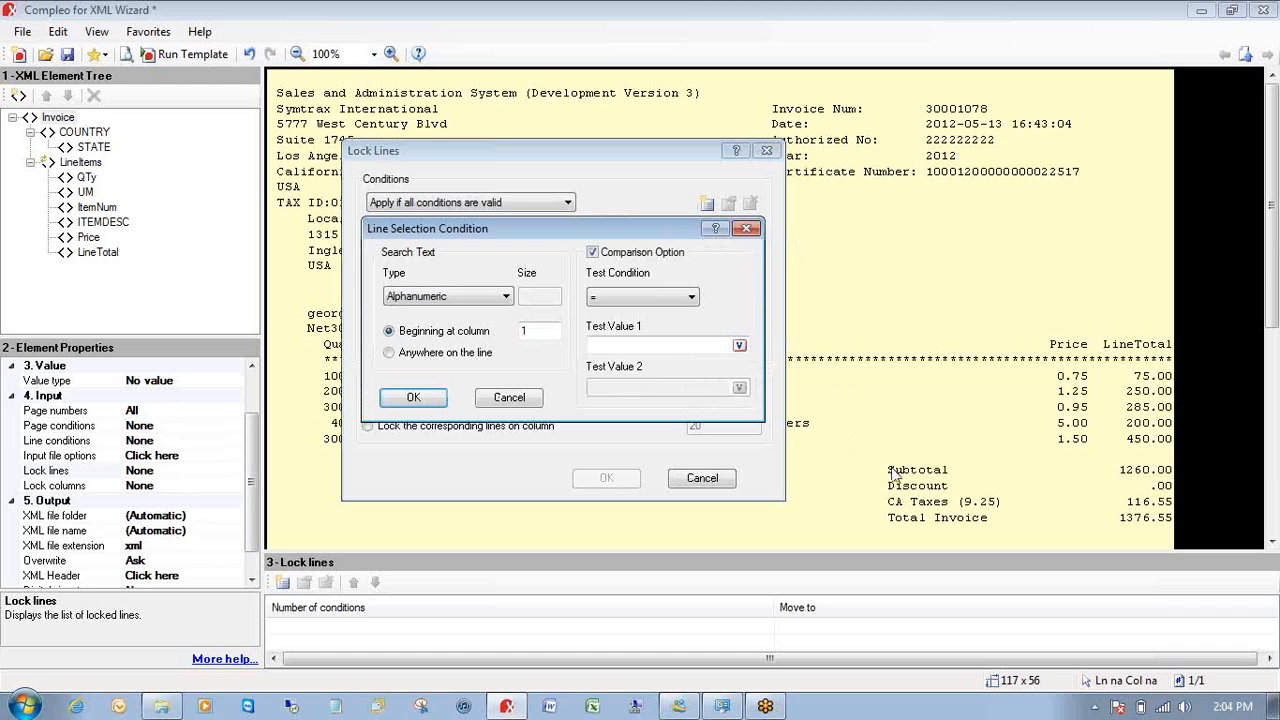
pyautogui.moveTo(888, 464); pyautogui.dragTo(950, 478)
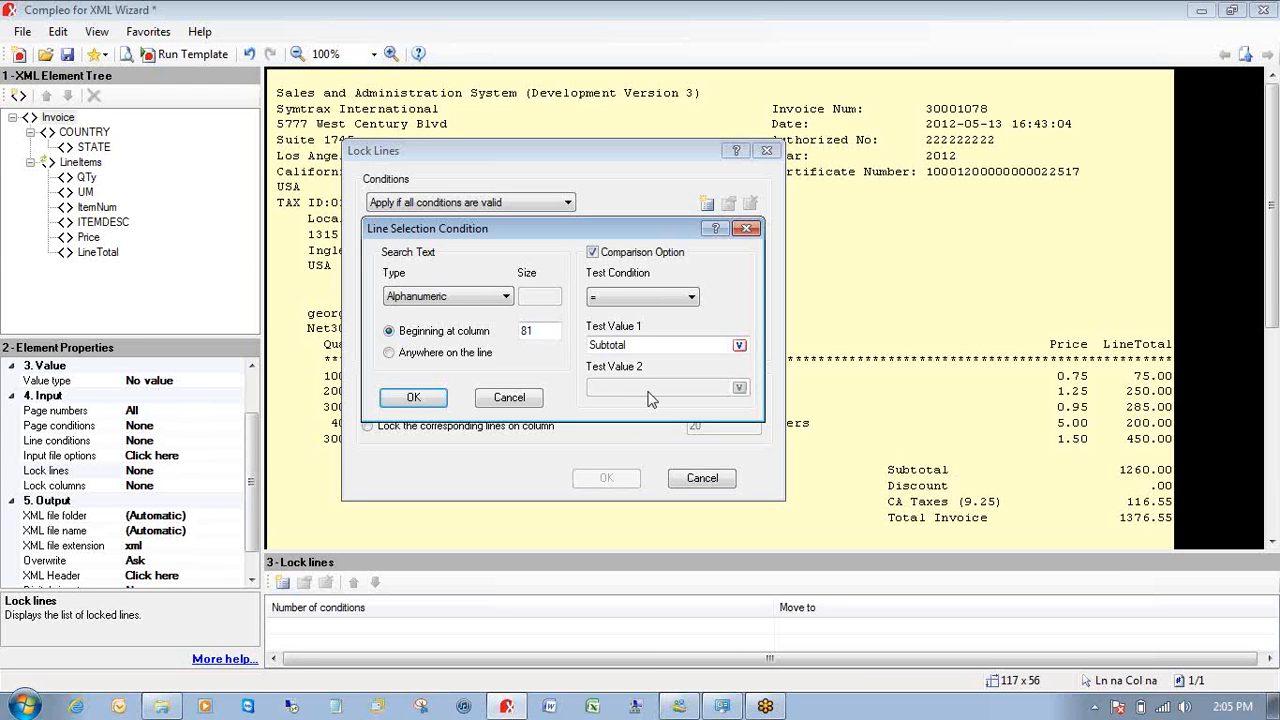
pyautogui.click(413, 400)
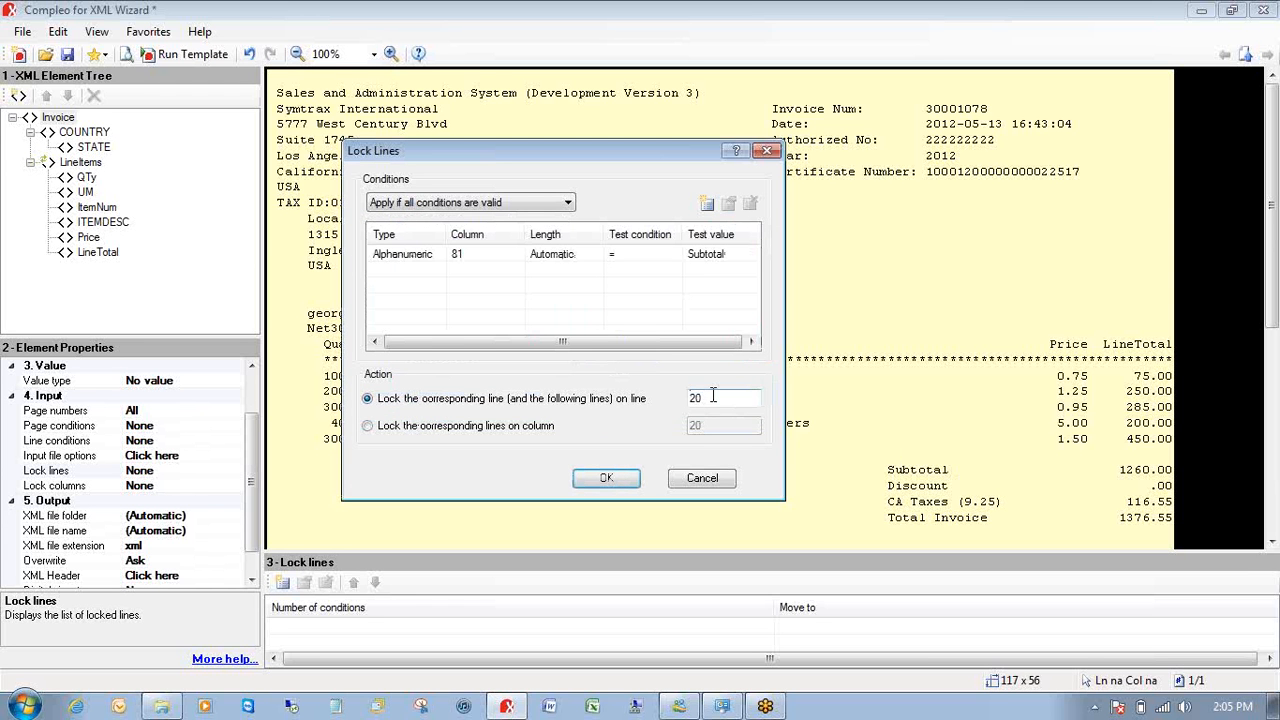
# - Set the rule to lock the matching line and the following lines on line 30, and save it
pyautogui.press('BackSpace')
pyautogui.press('BackSpace')
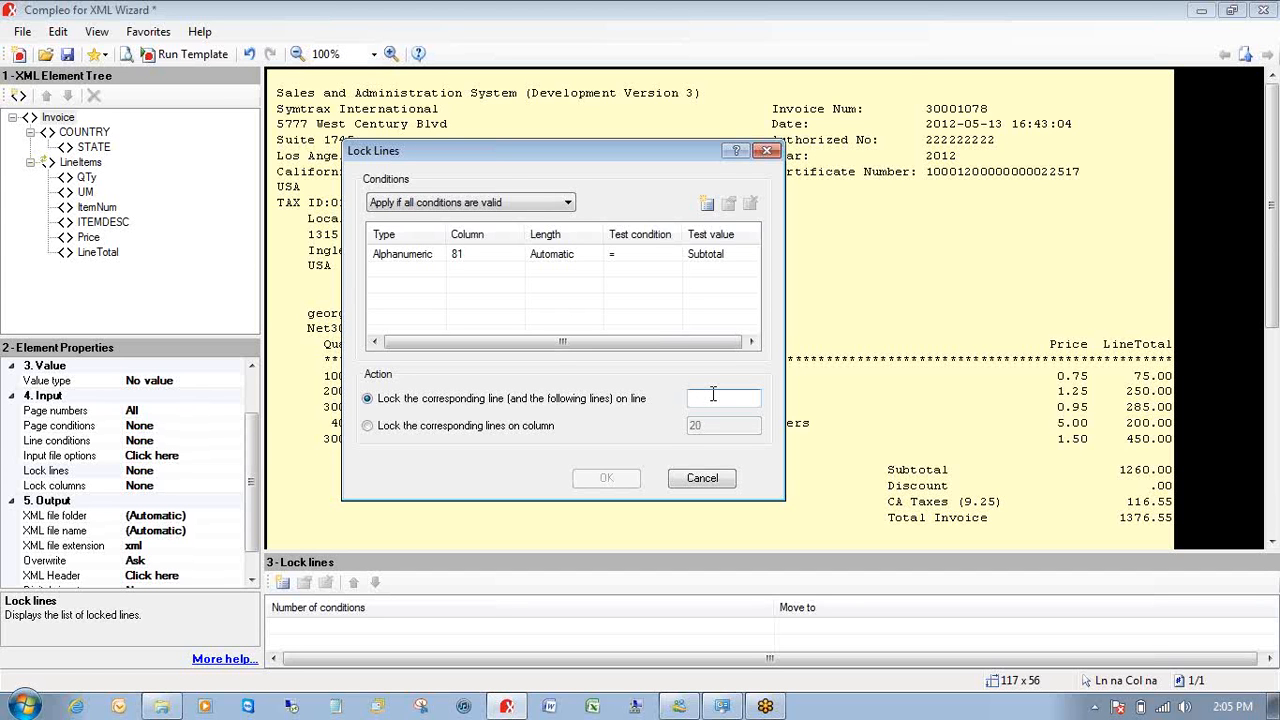
pyautogui.write('30')
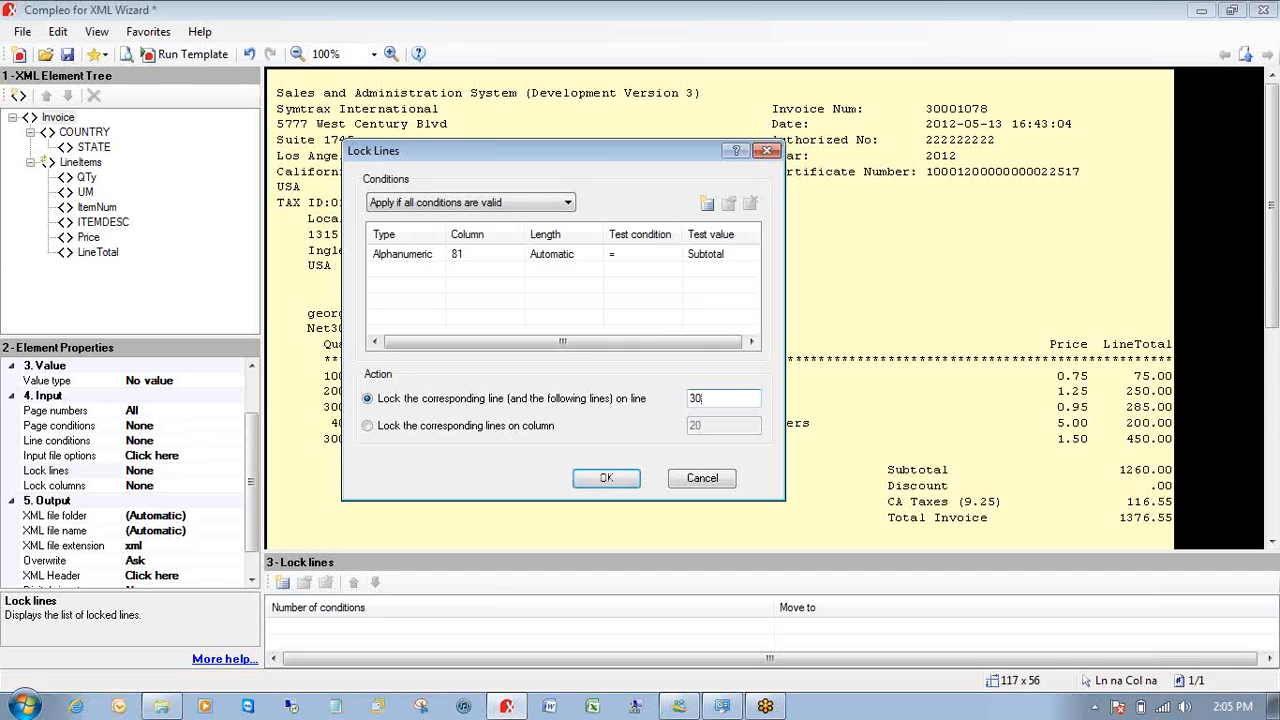
pyautogui.click(607, 481)
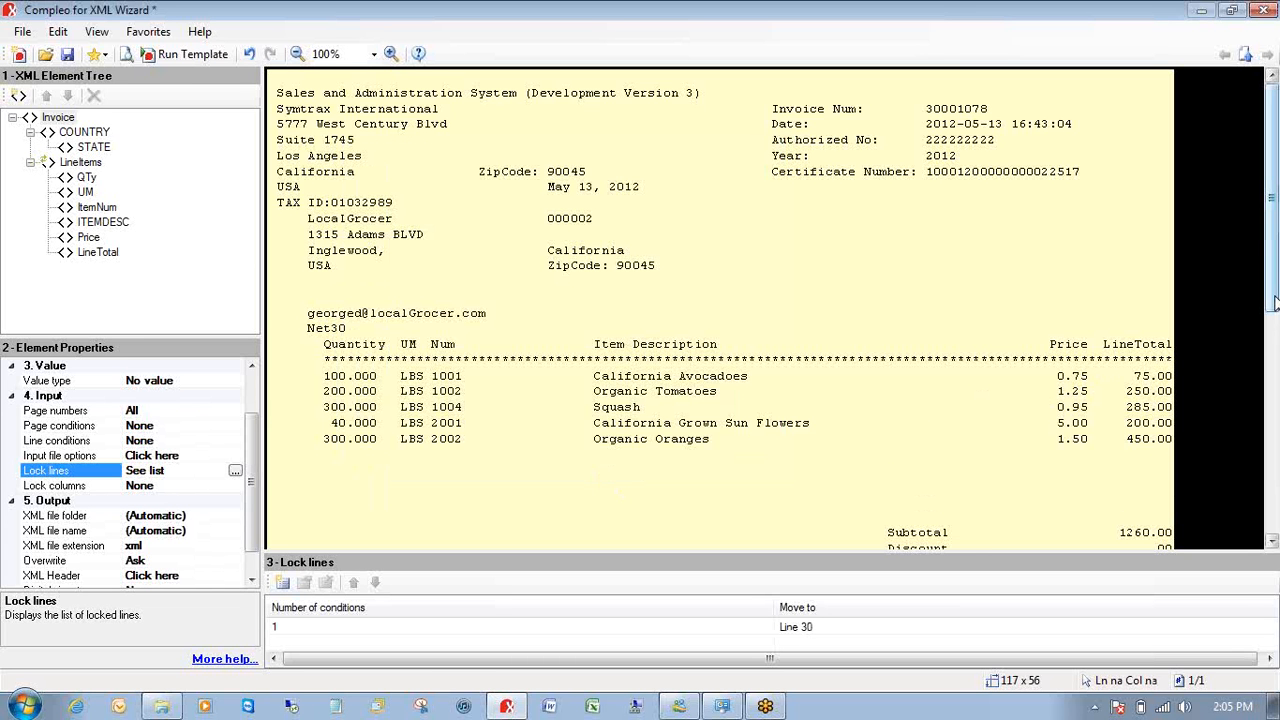
# - Add a new child element directly under the root Invoice element and name it InvoiceTotal
pyautogui.scroll(-3, 1273, 302)
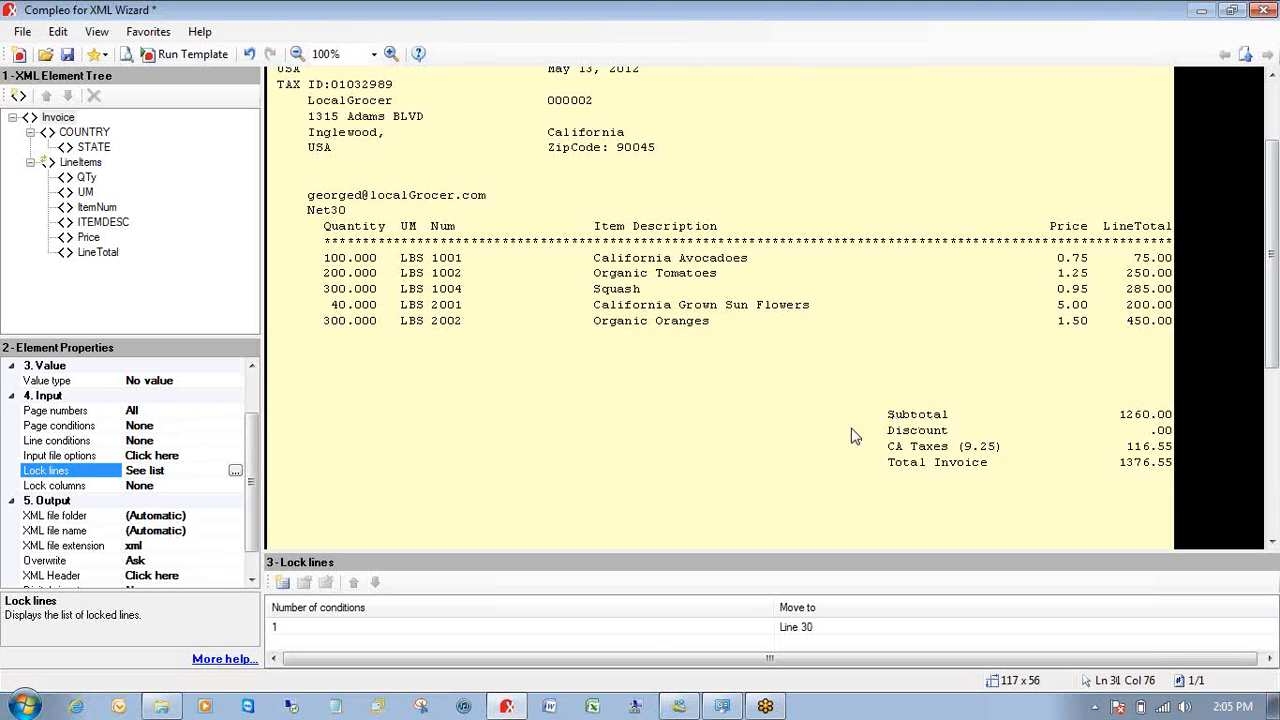
pyautogui.rightClick(68, 121)
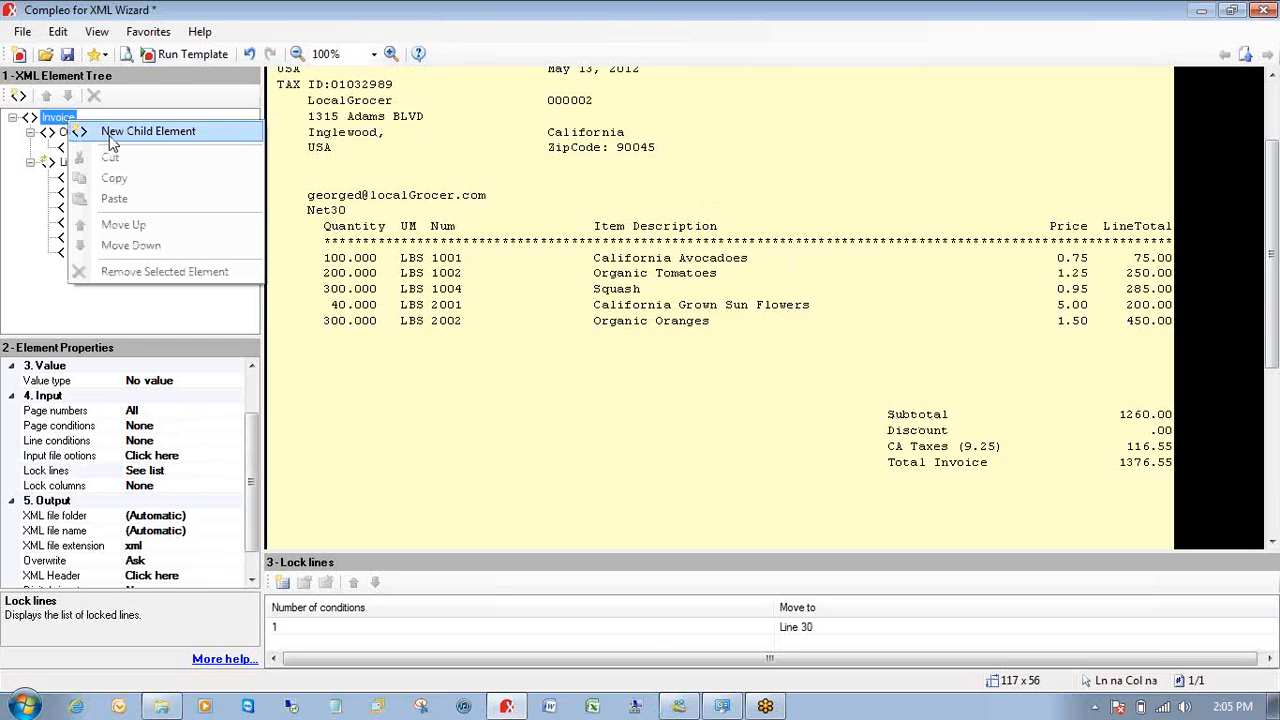
pyautogui.click(110, 135)
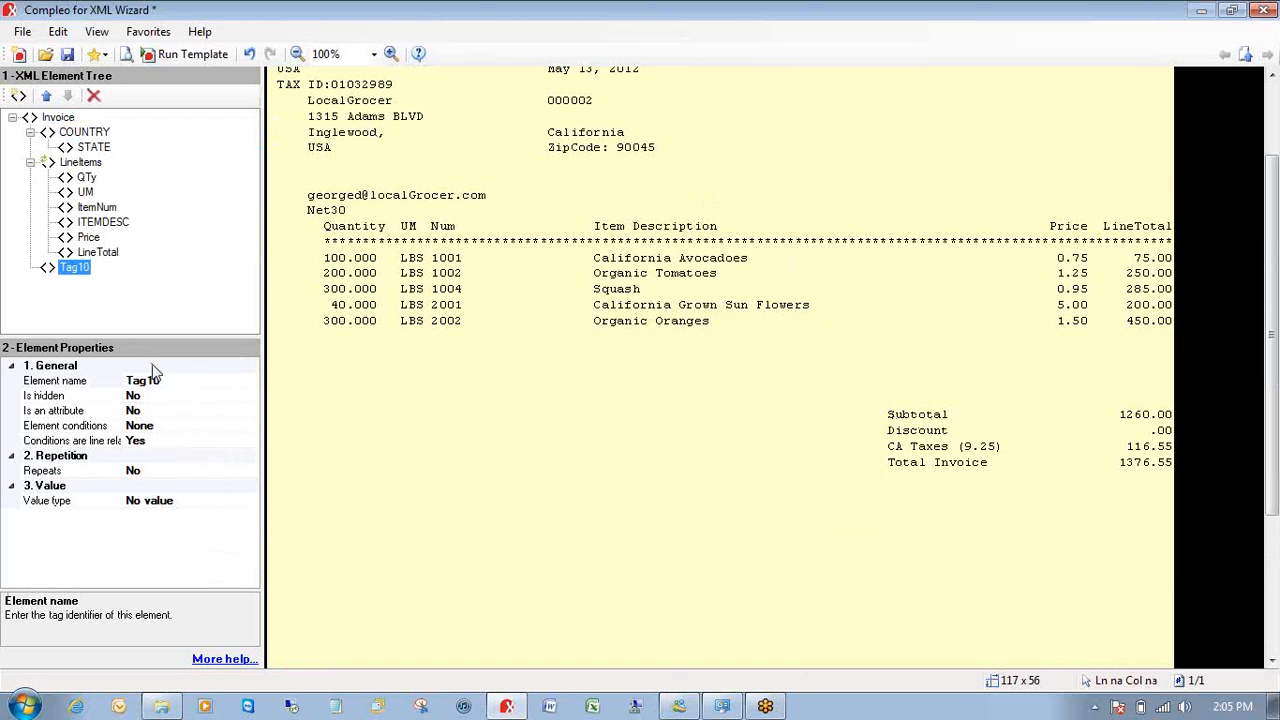
pyautogui.click(166, 380)
pyautogui.press('BackSpace')
pyautogui.press('BackSpace')
pyautogui.press('BackSpace')
pyautogui.press('BackSpace')
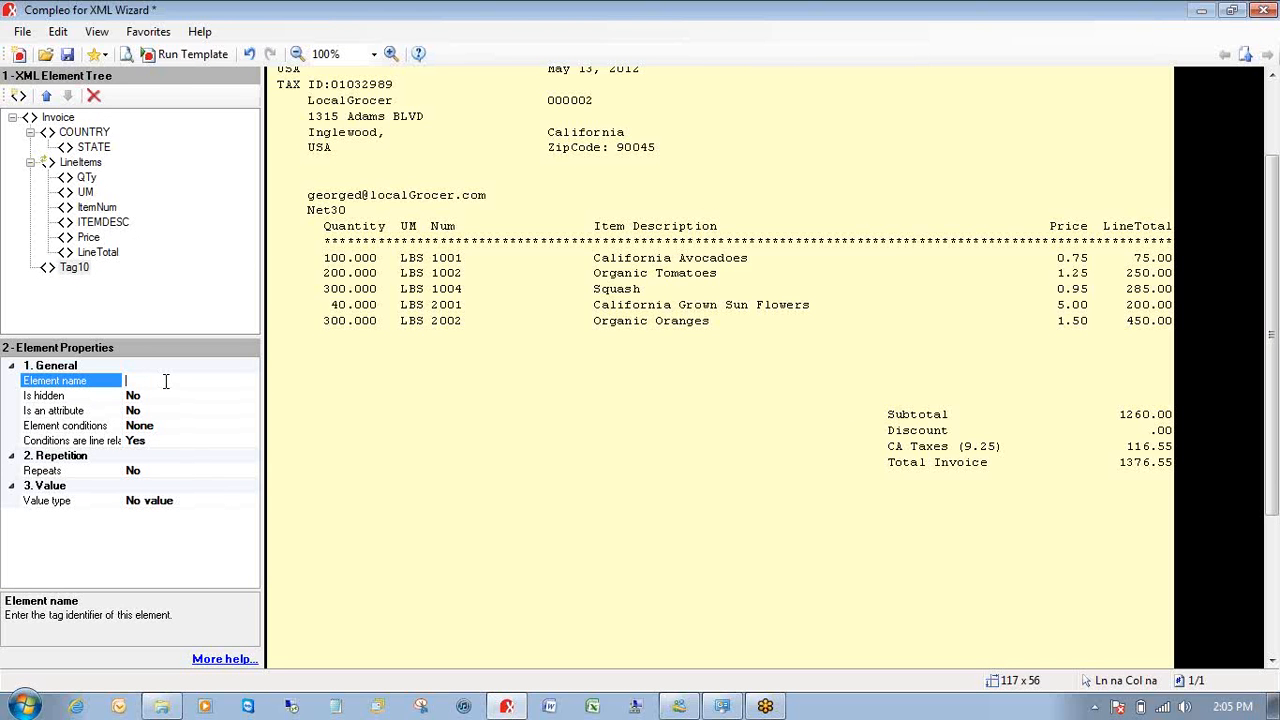
pyautogui.write('InvoiceTotal')
pyautogui.press('Return')
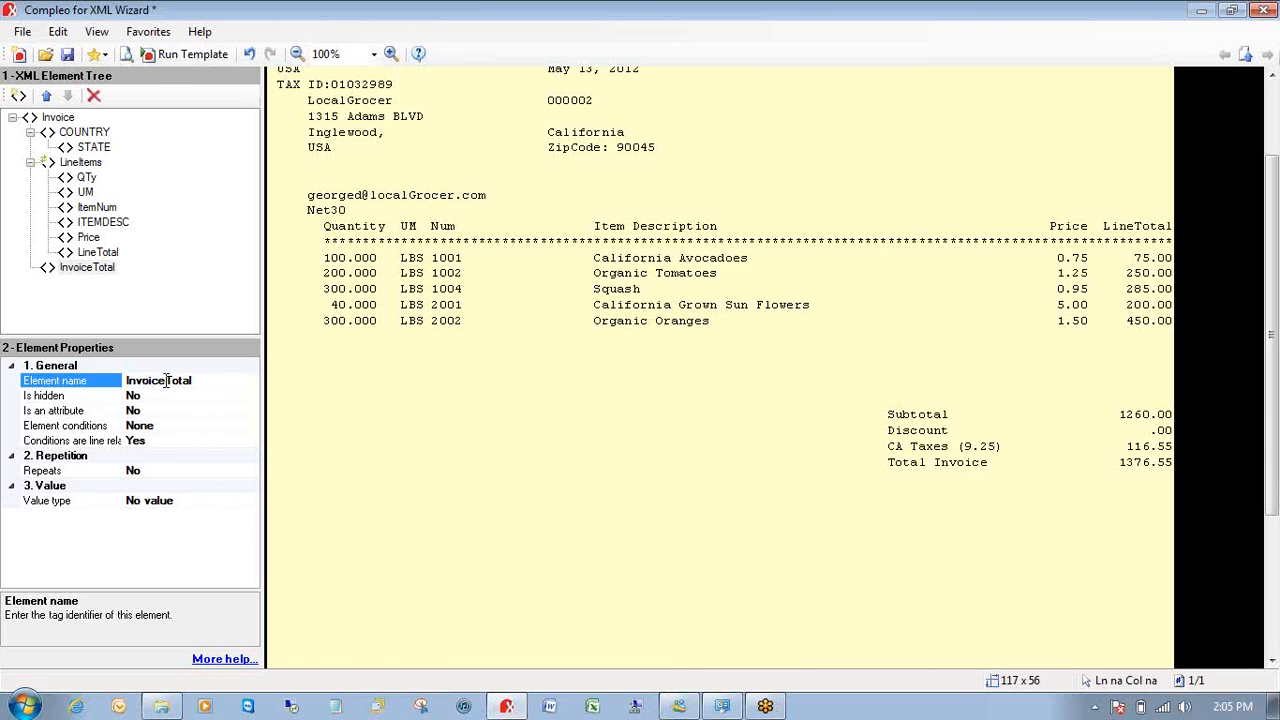
# - Set InvoiceTotal's value type to Fixed position, taking the Total Invoice amount at line 33, column 104, 14 characters long
pyautogui.click(200, 502)
pyautogui.click(250, 501)
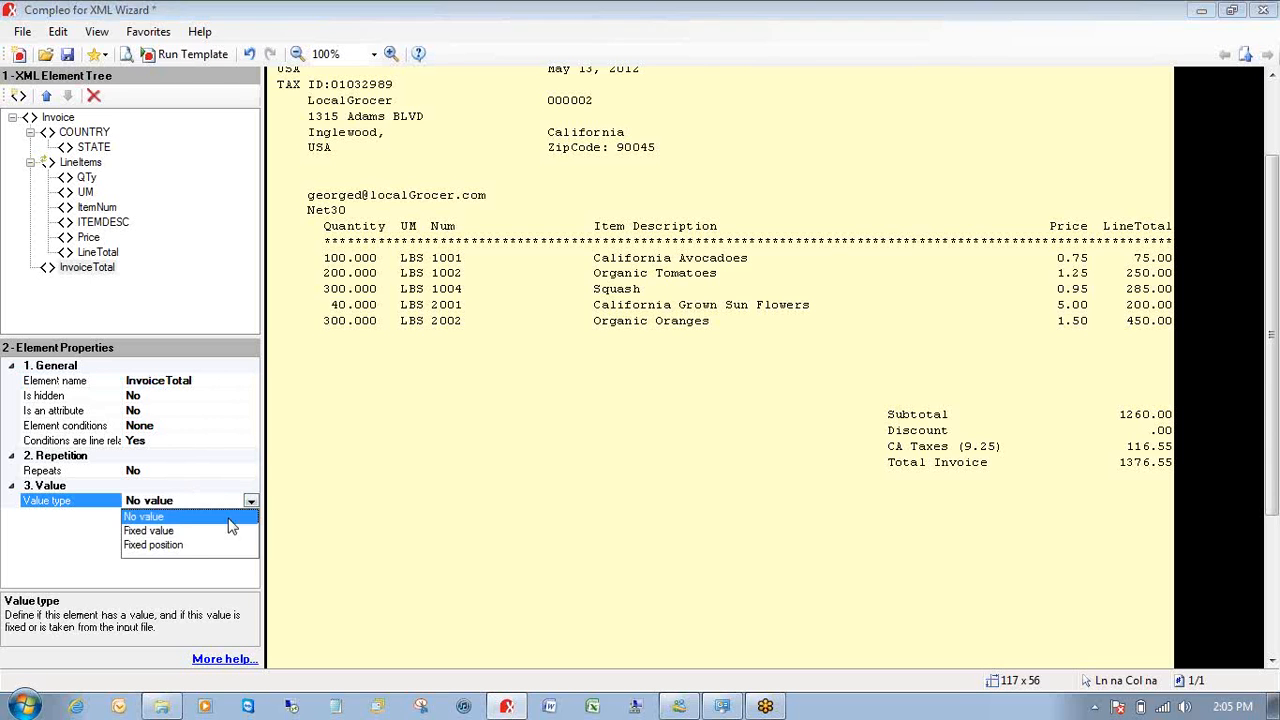
pyautogui.click(188, 546)
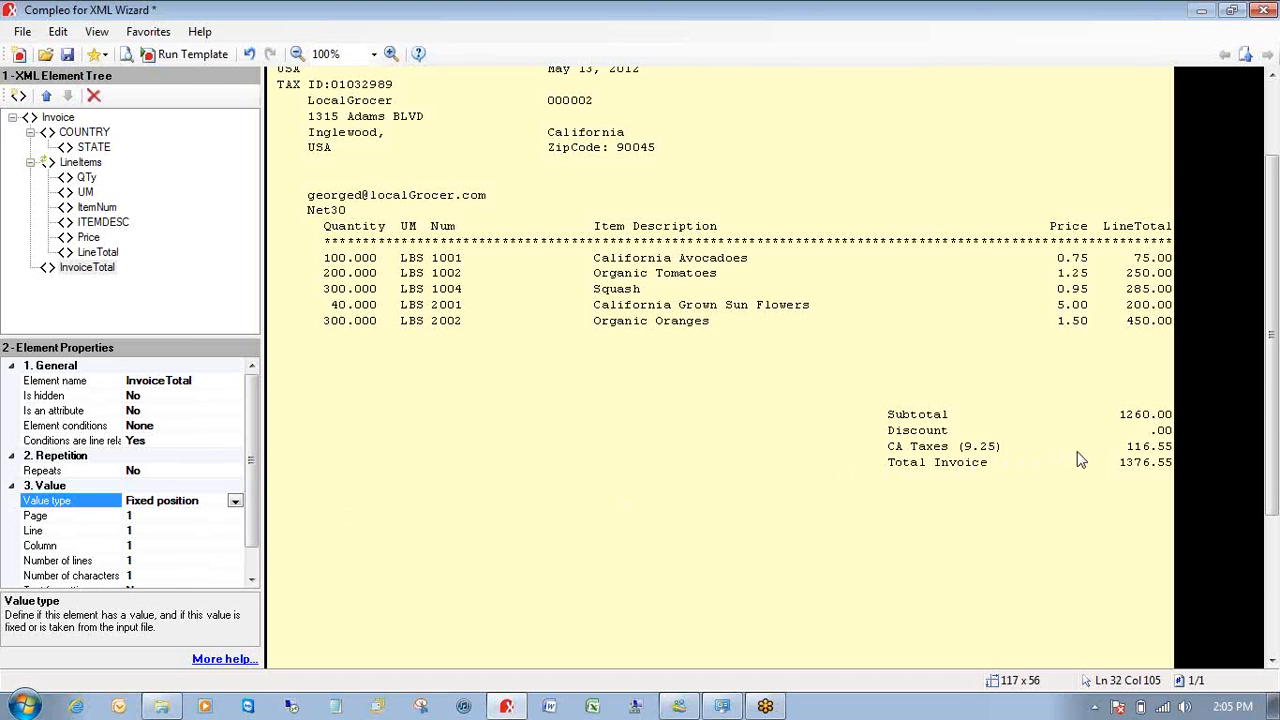
pyautogui.moveTo(1066, 456); pyautogui.dragTo(1165, 464)
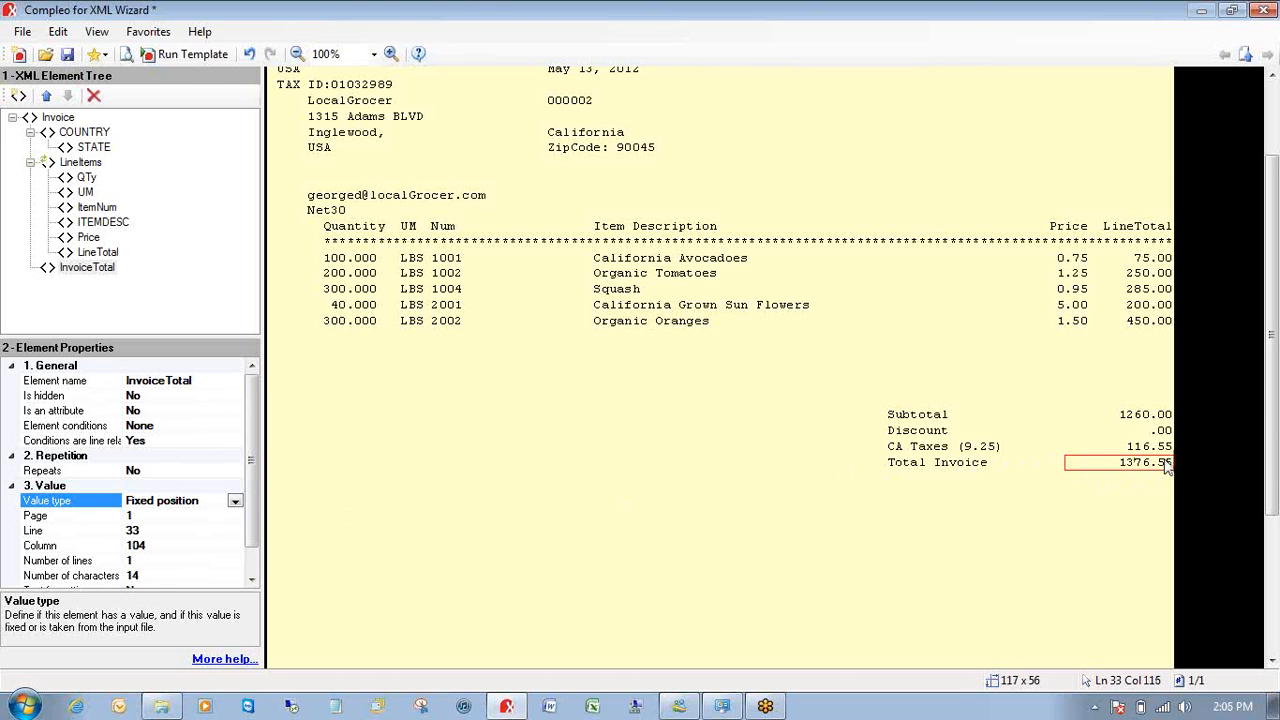
# - Preview the generated XML and check the InvoiceTotal element at its end, closing the preview when done
pyautogui.click(127, 56)
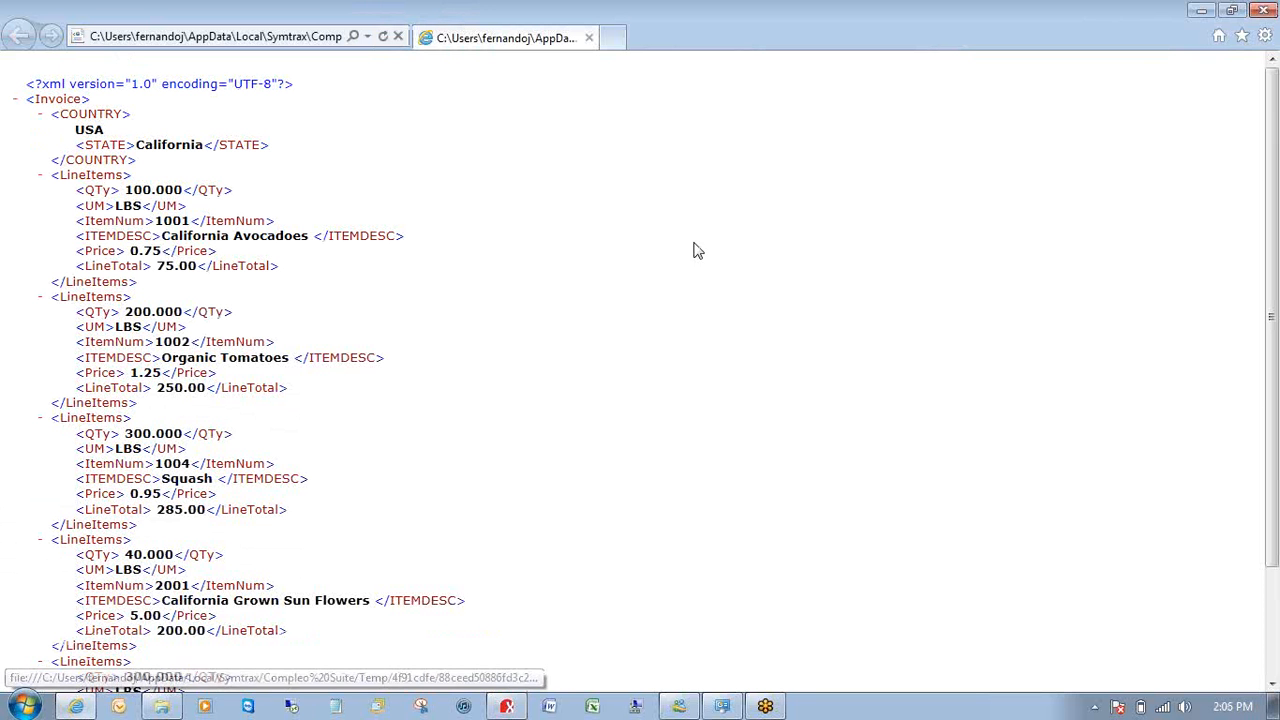
pyautogui.moveTo(1274, 322); pyautogui.dragTo(1274, 436)
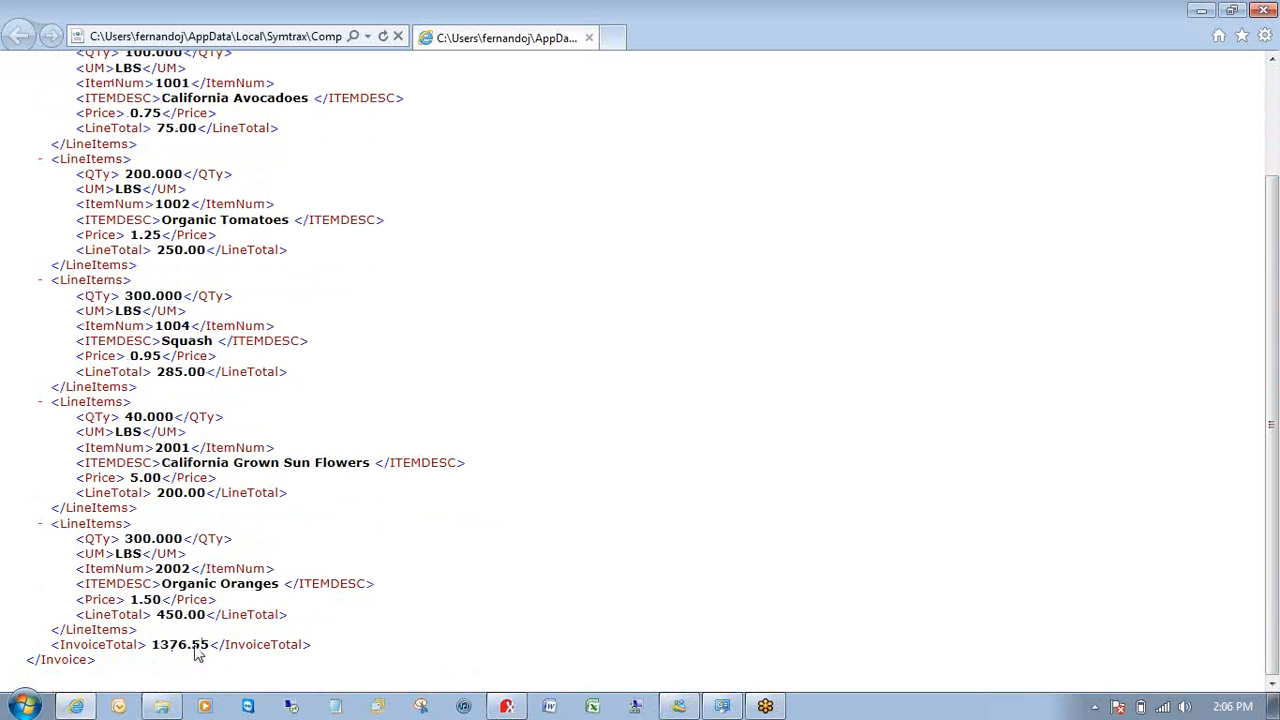
pyautogui.click(1262, 12)
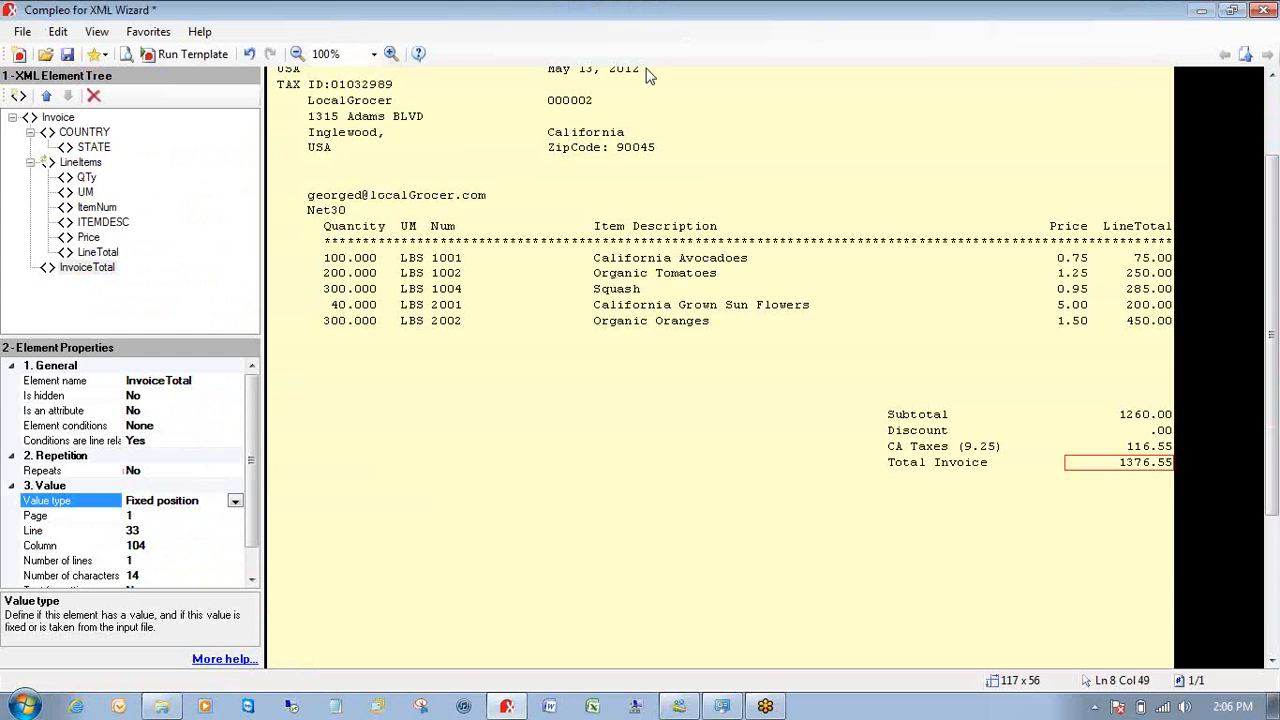
# - Add a new child element directly under the root Invoice element and name it invoiceNo
pyautogui.rightClick(63, 118)
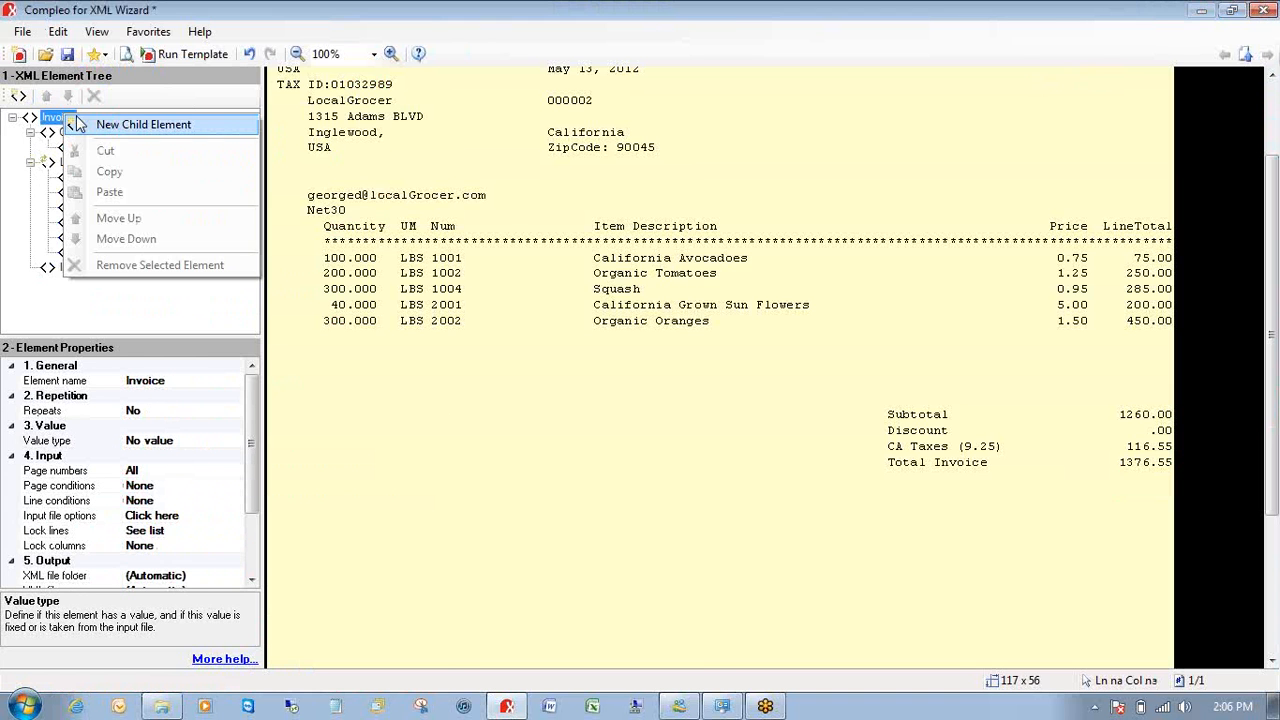
pyautogui.click(105, 125)
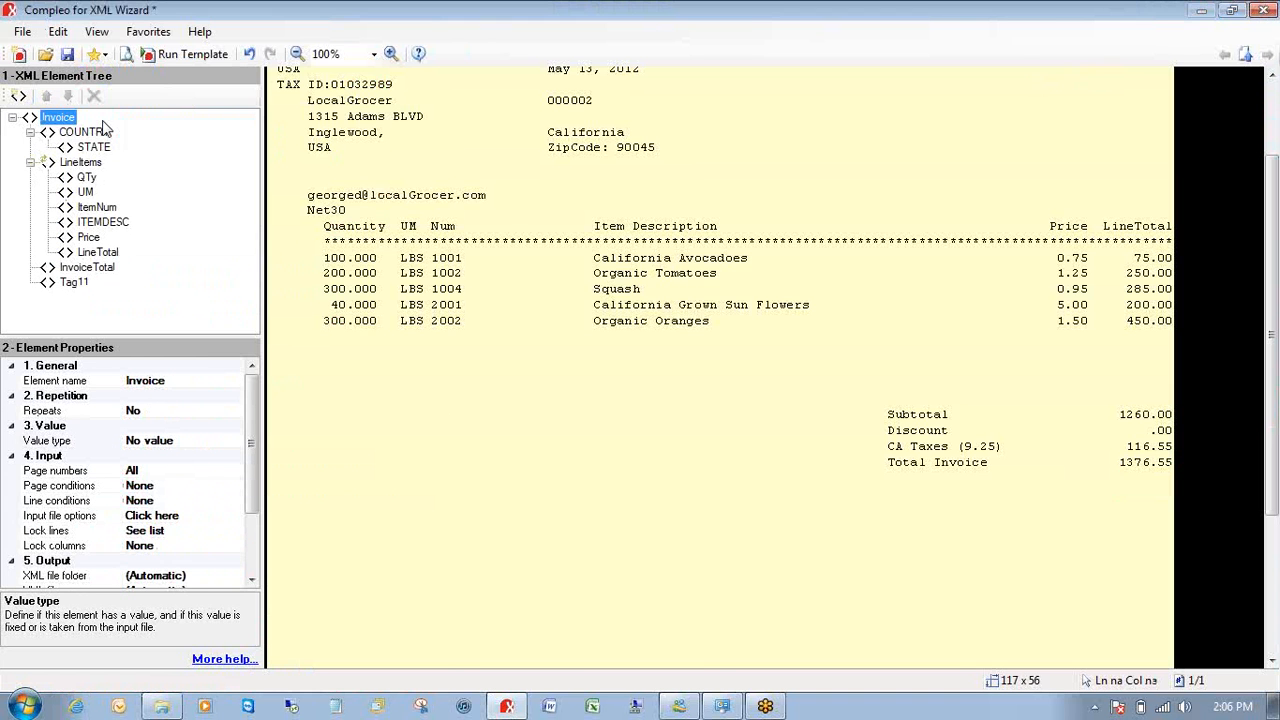
pyautogui.click(73, 283)
pyautogui.click(160, 381)
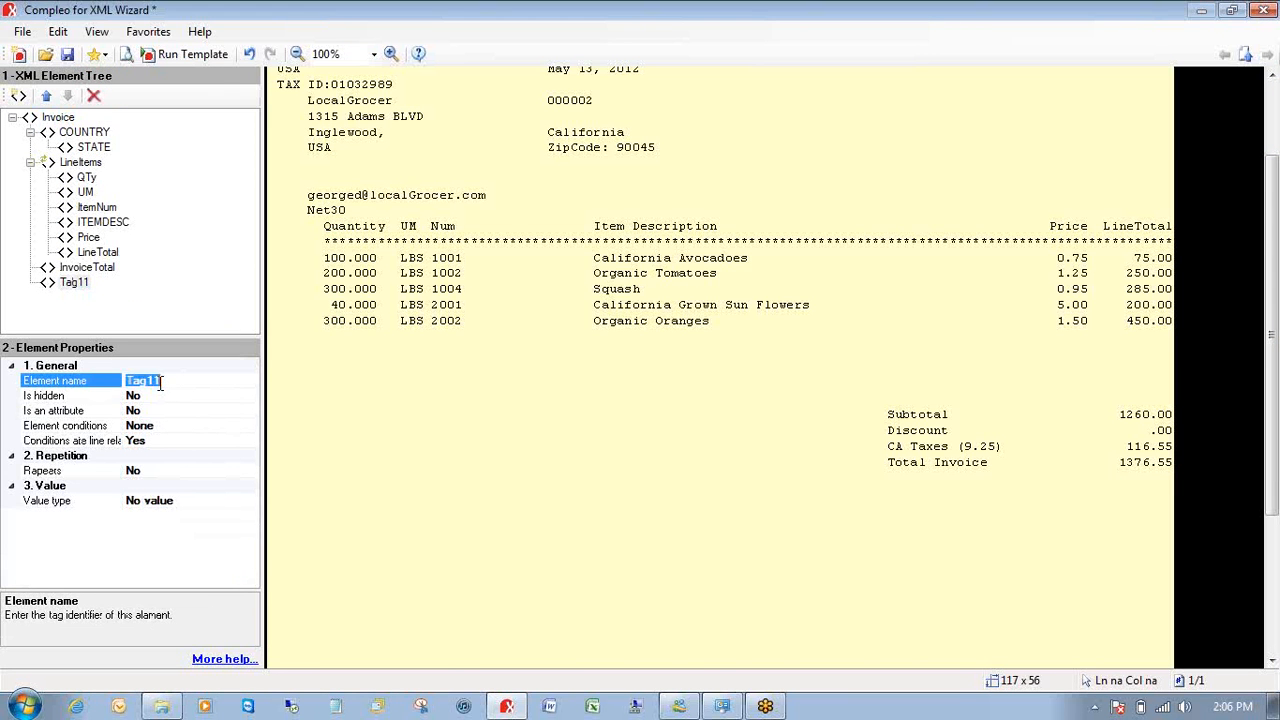
pyautogui.write('invoiceNo')
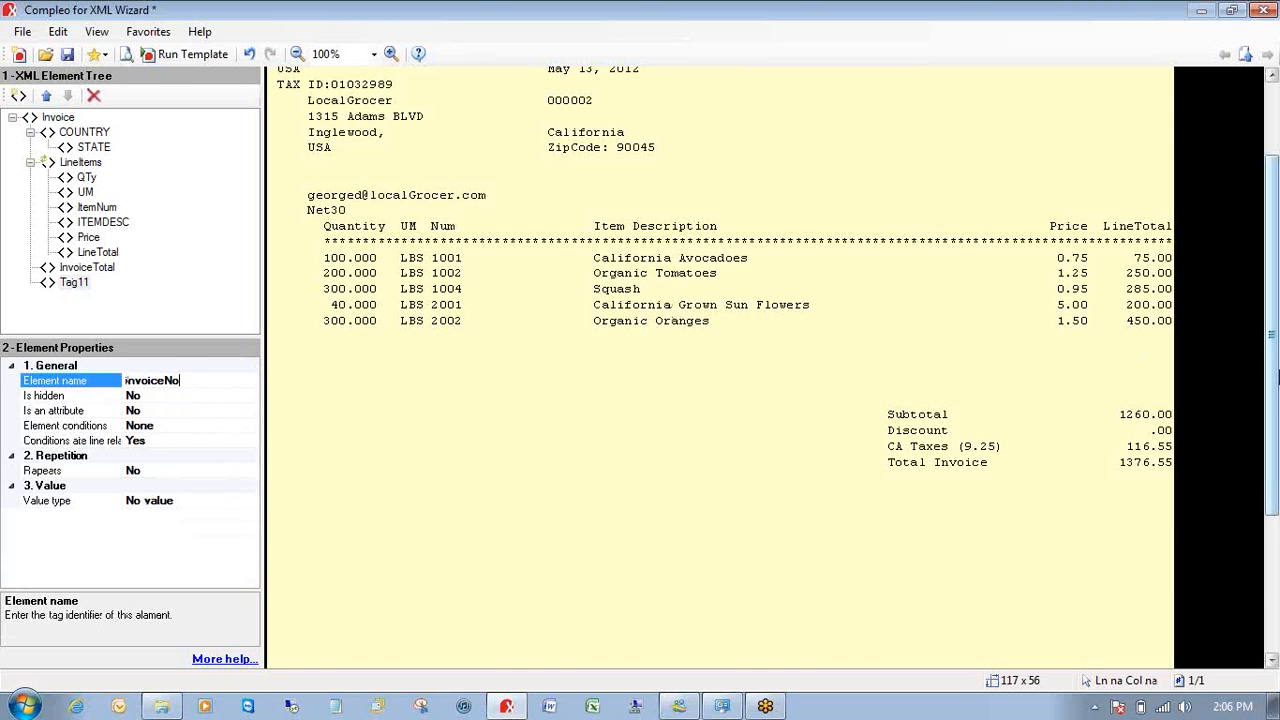
# - Set invoiceNo's value type to Fixed position, taking the Invoice Num value at line 3, column 86, 8 characters long
pyautogui.moveTo(1273, 380); pyautogui.dragTo(1275, 180)
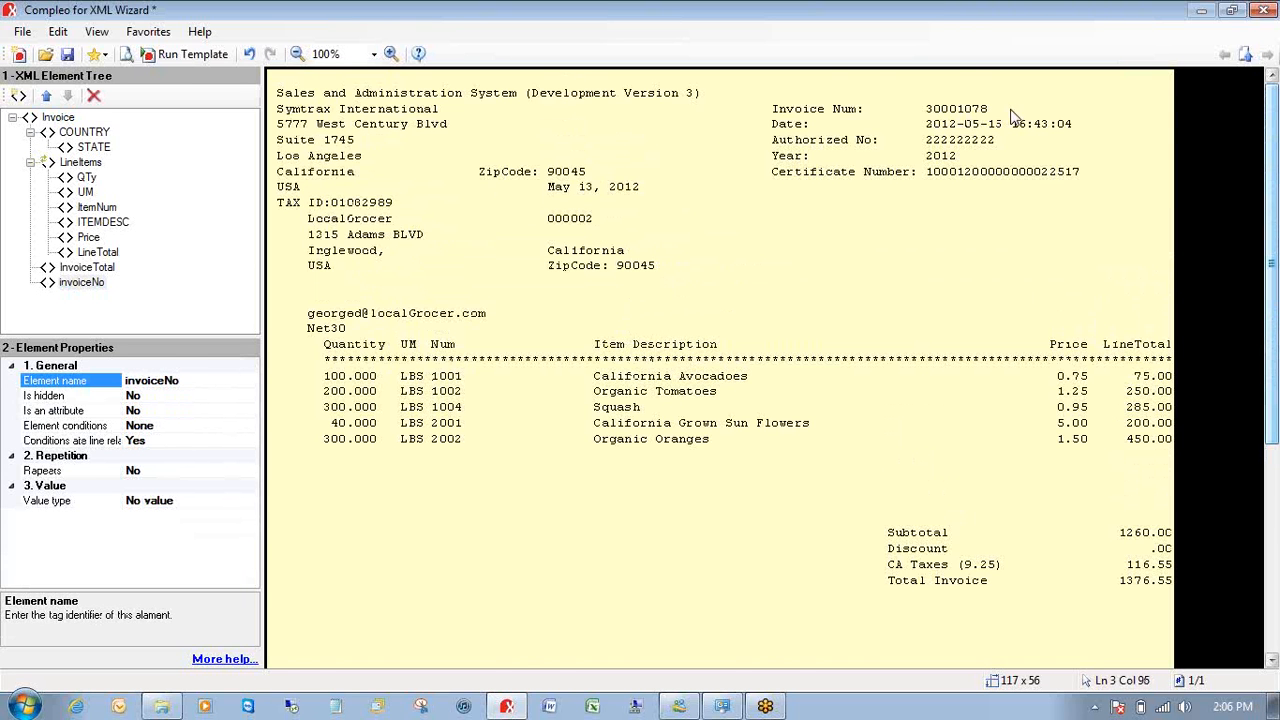
pyautogui.click(222, 503)
pyautogui.click(249, 502)
pyautogui.click(175, 545)
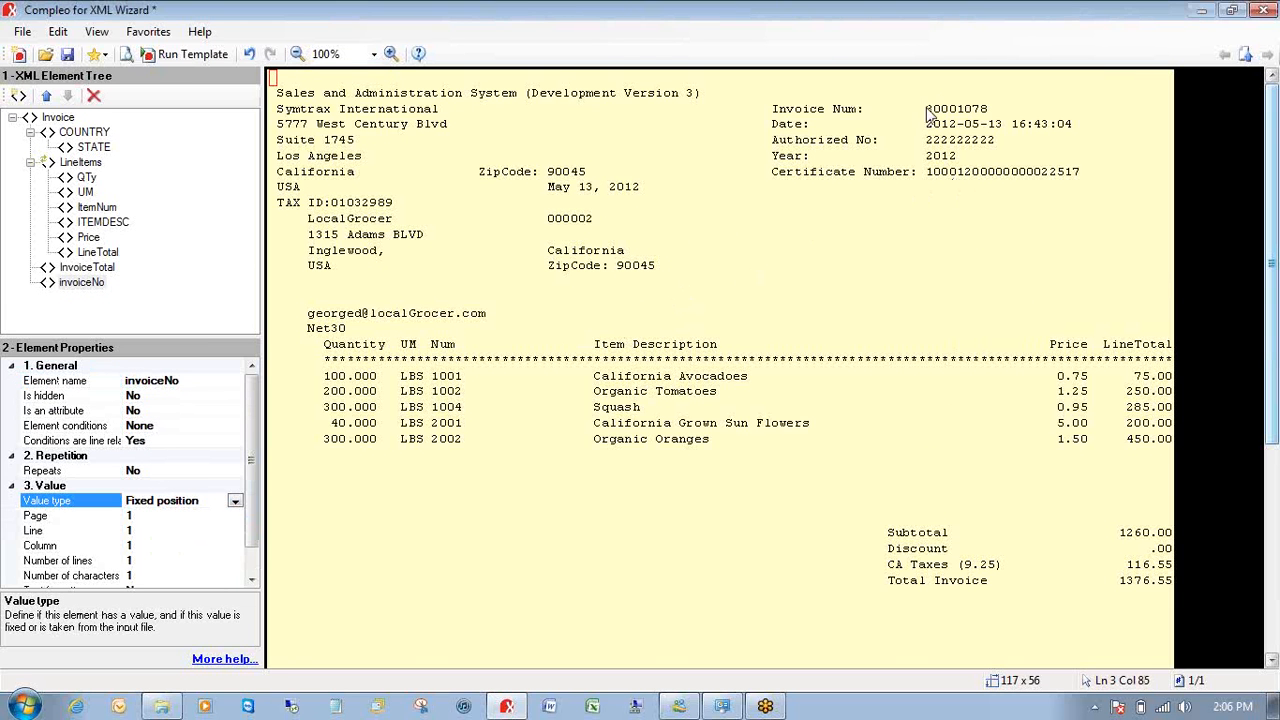
pyautogui.moveTo(925, 103); pyautogui.dragTo(988, 114)
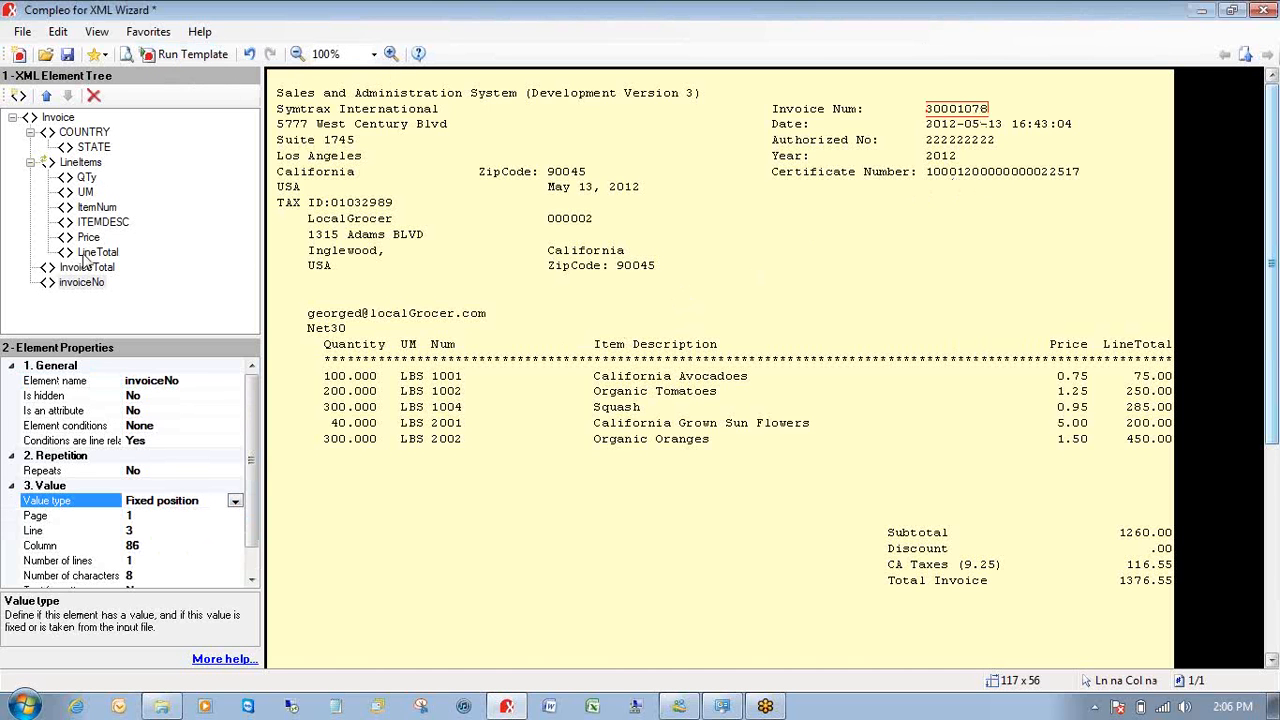
# - Move invoiceNo up to be the first child of Invoice, above COUNTRY, and check the order in an XML preview
pyautogui.click(76, 285)
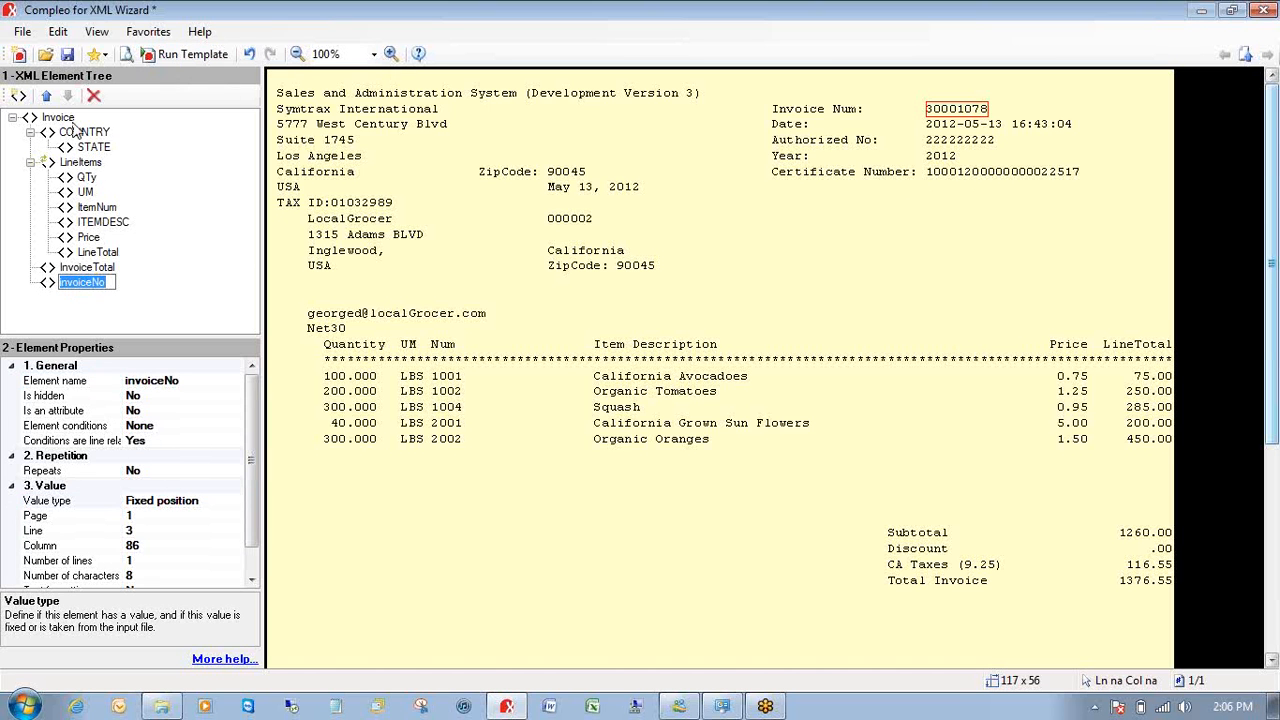
pyautogui.click(54, 284)
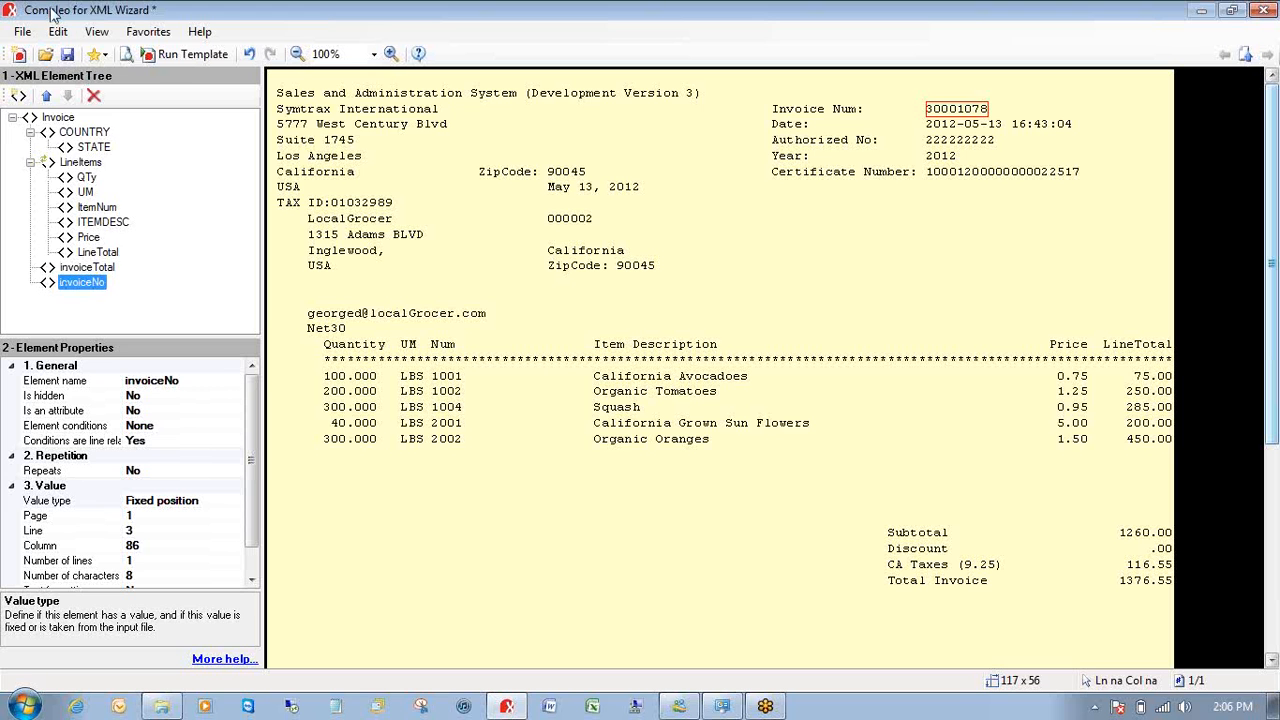
pyautogui.click(46, 96)
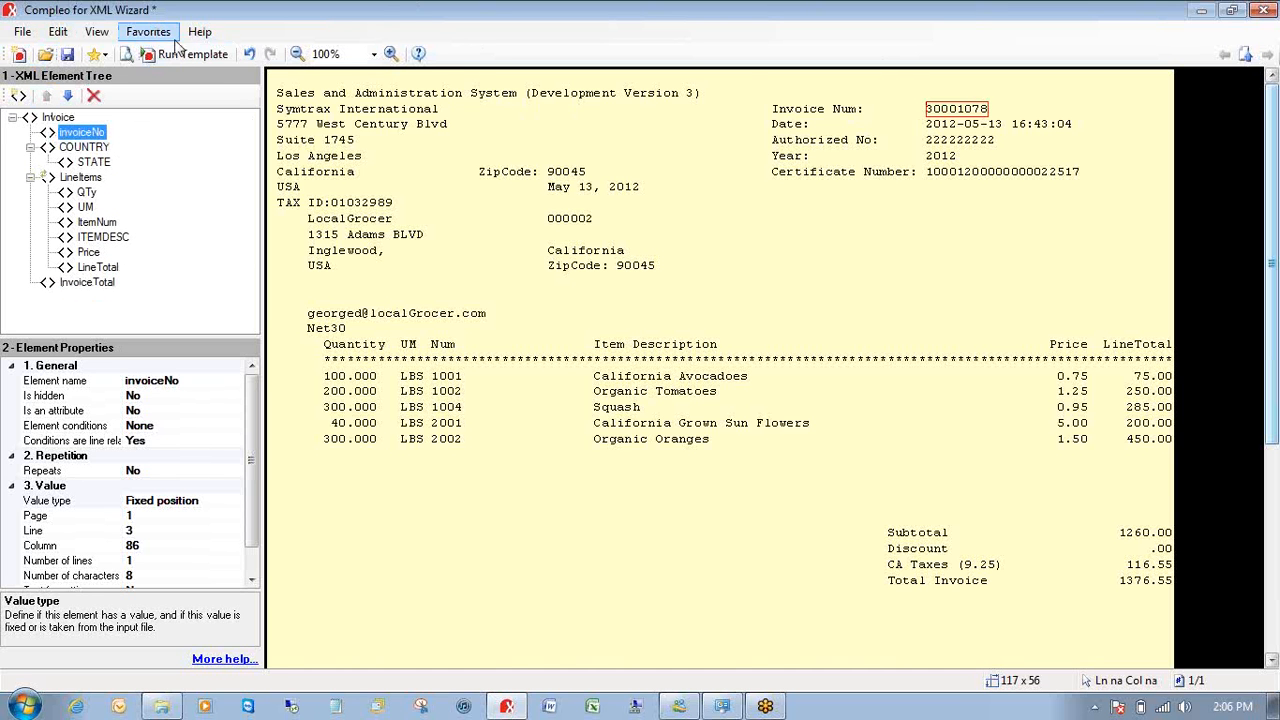
pyautogui.click(136, 55)
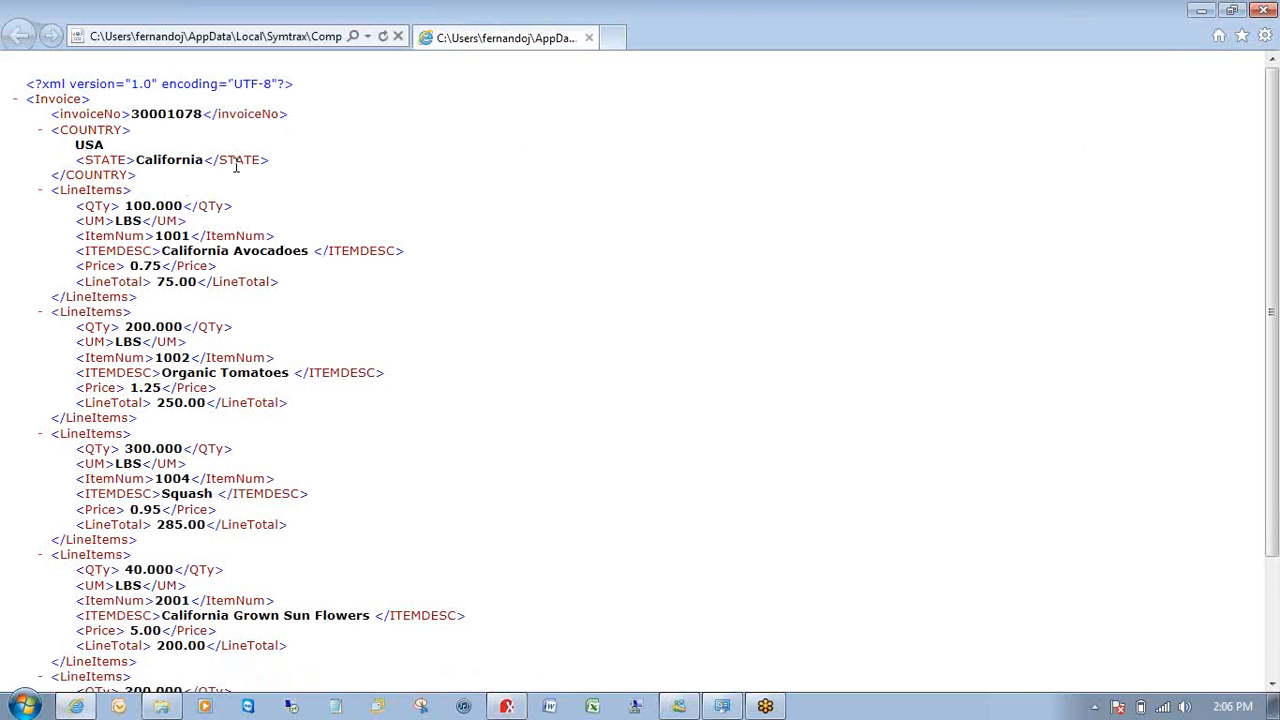
pyautogui.click(1262, 12)
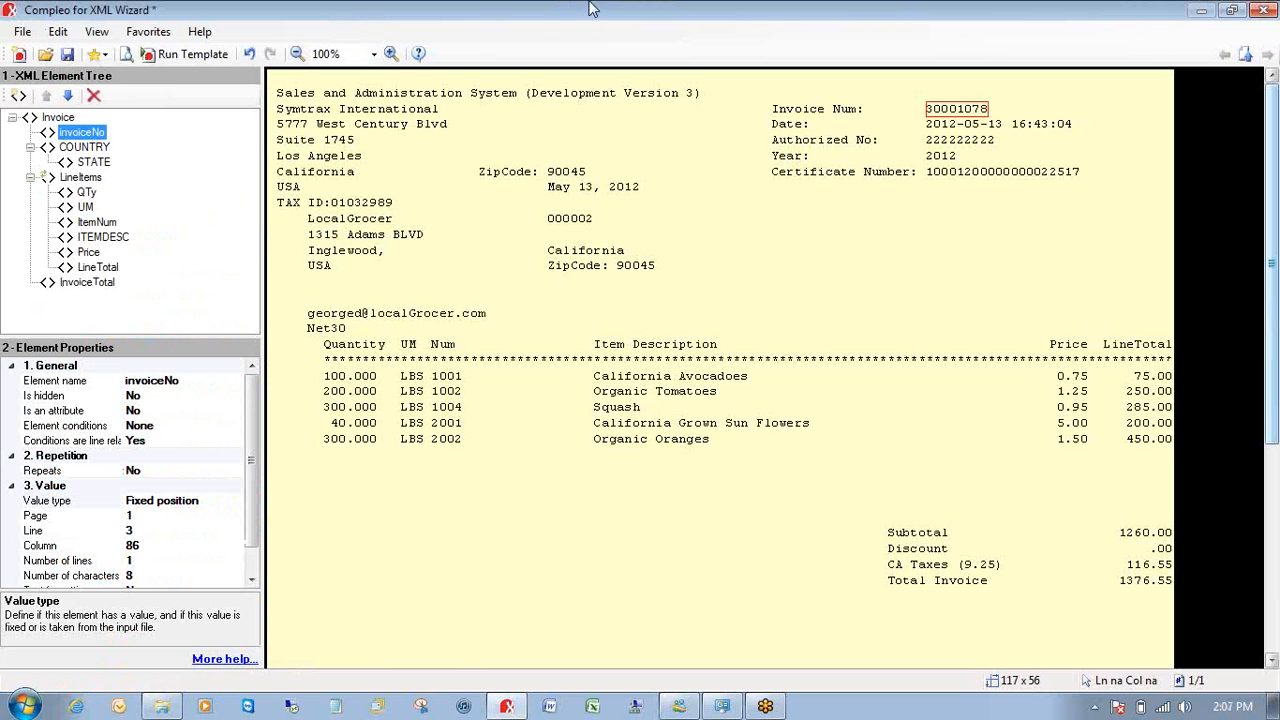
# - Save the template as TodaysXMLSample.xmt in the C4XML folder, replacing the existing file
pyautogui.click(22, 31)
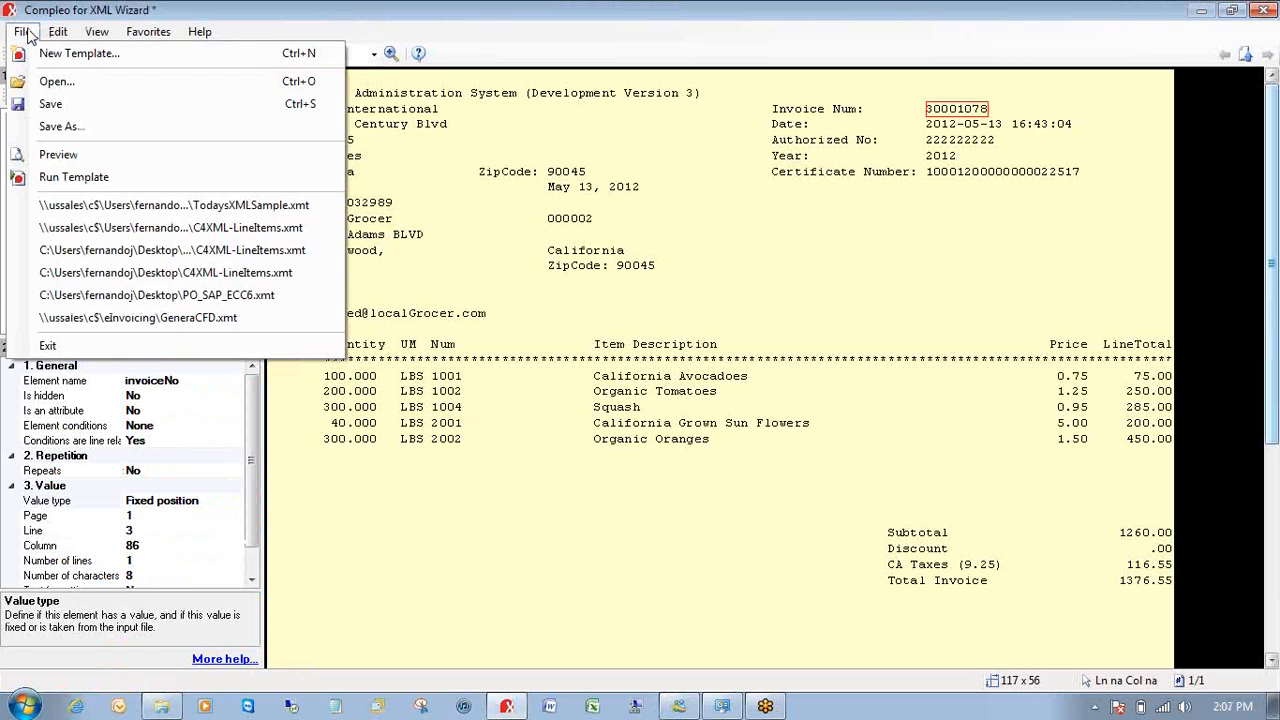
pyautogui.click(72, 127)
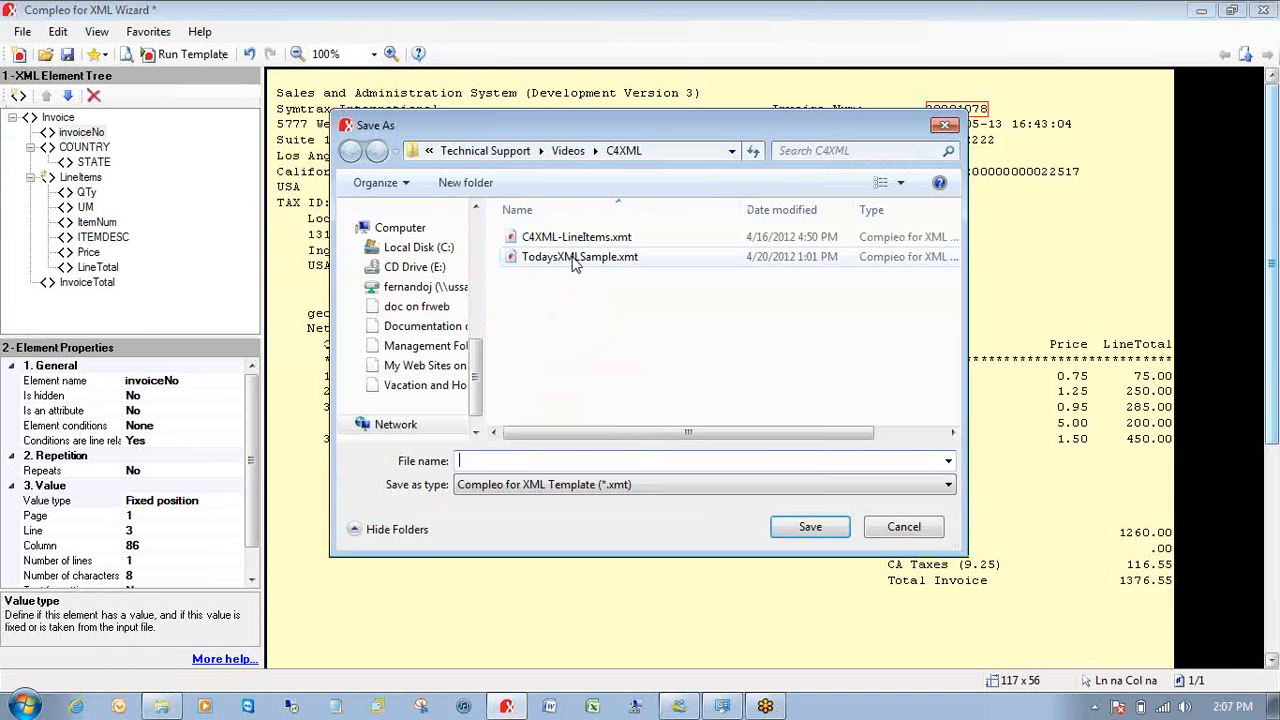
pyautogui.click(575, 262)
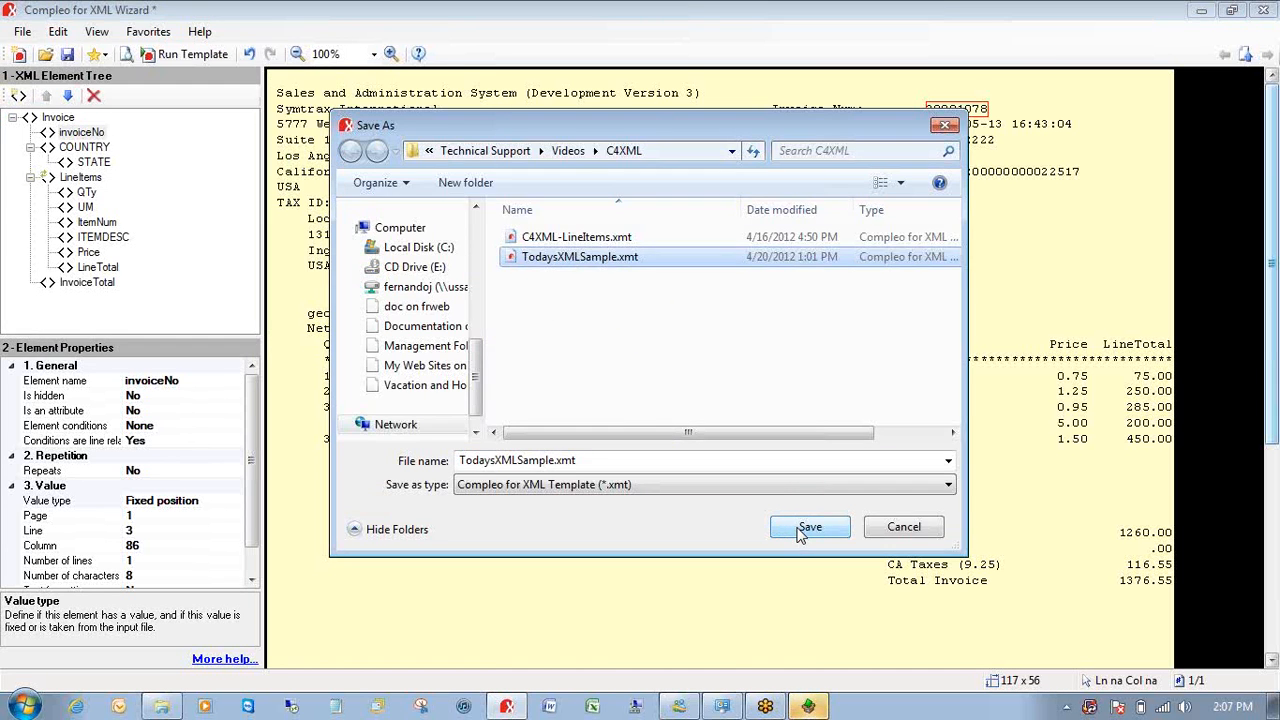
pyautogui.click(800, 530)
pyautogui.click(768, 444)
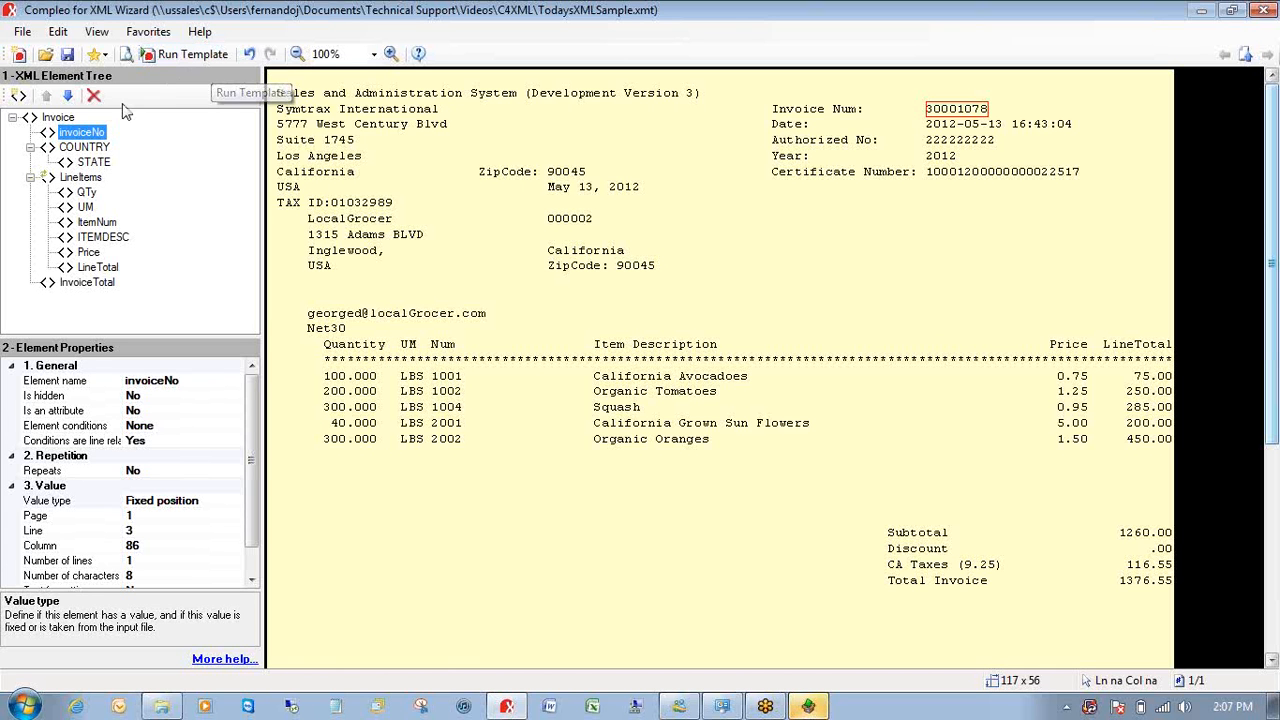
# - Examine the Predefined option of the root Invoice element's XML file folder setting, and cancel the dialog
pyautogui.click(57, 118)
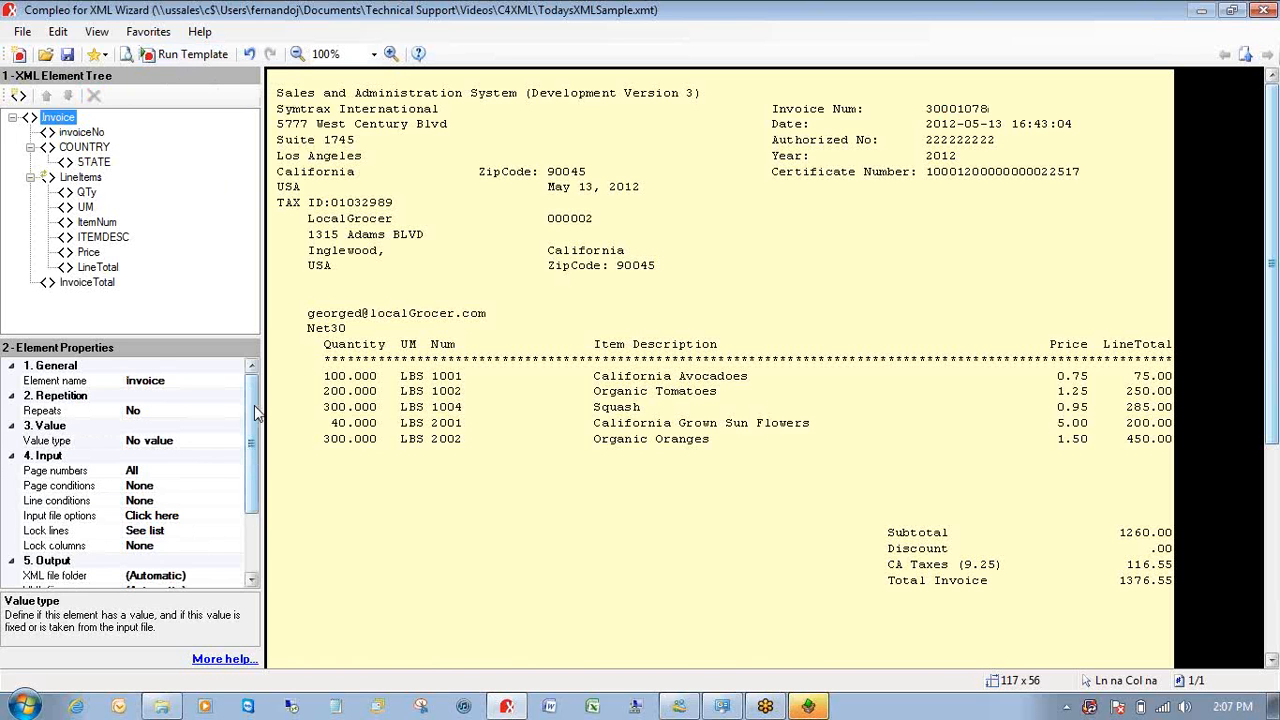
pyautogui.moveTo(254, 405); pyautogui.dragTo(256, 475)
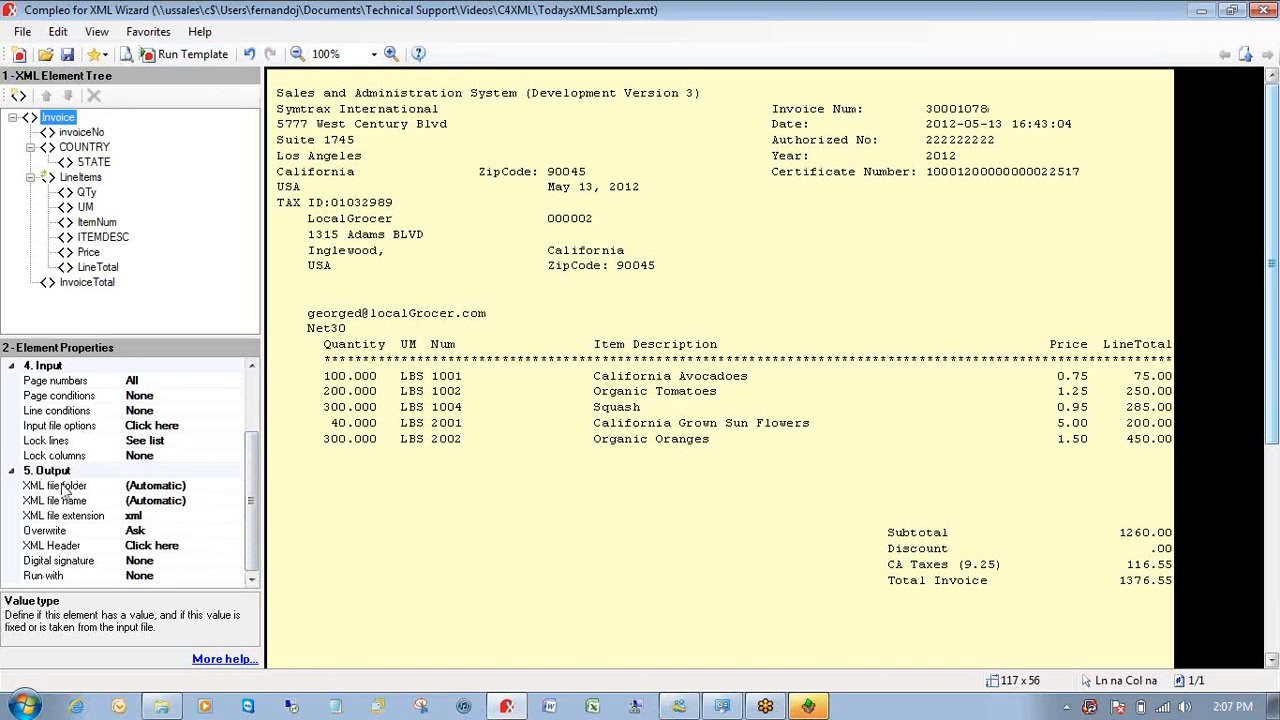
pyautogui.click(229, 486)
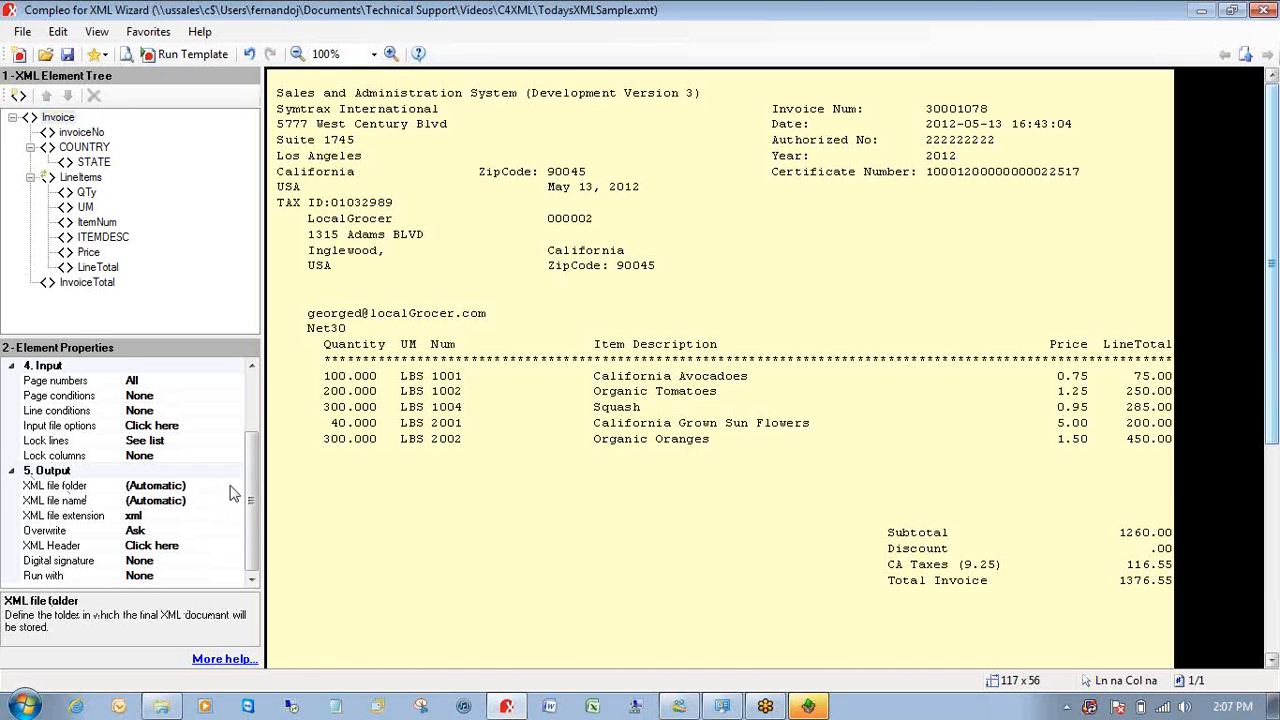
pyautogui.click(240, 486)
pyautogui.click(487, 362)
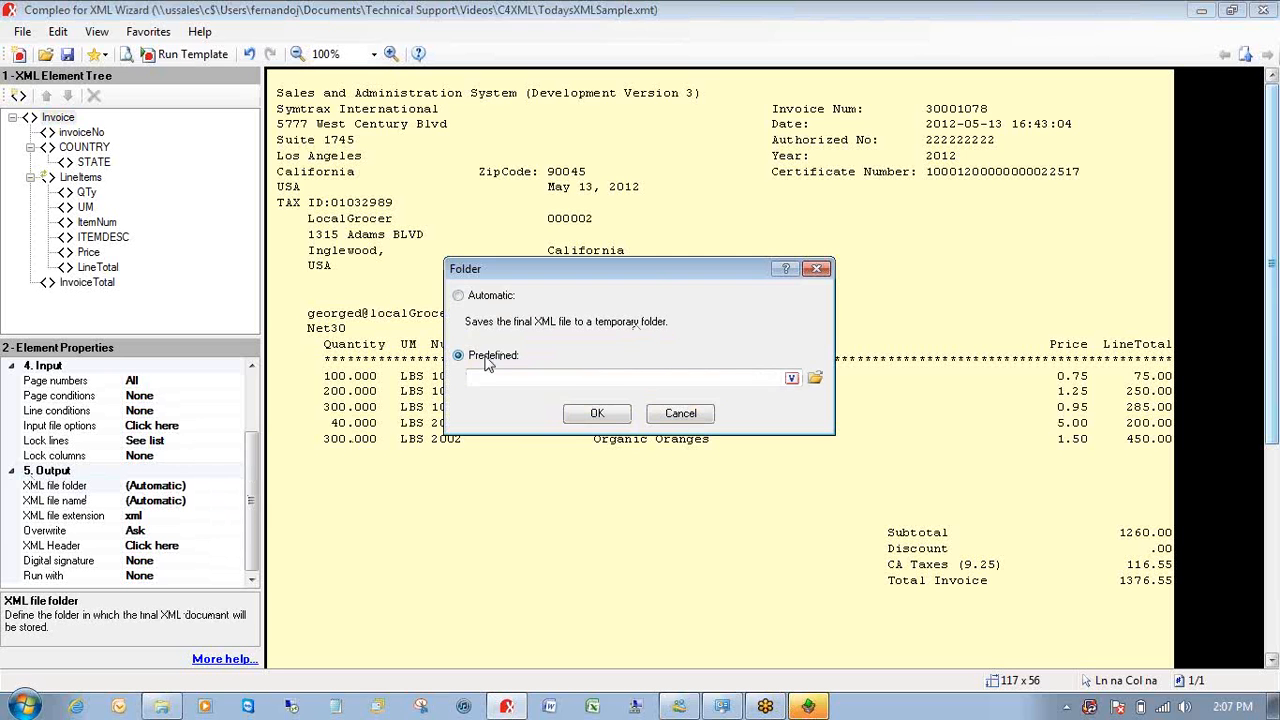
pyautogui.click(667, 417)
# - Examine the Automatic and Predefined options for the output XML file name, and cancel the dialog
pyautogui.click(215, 499)
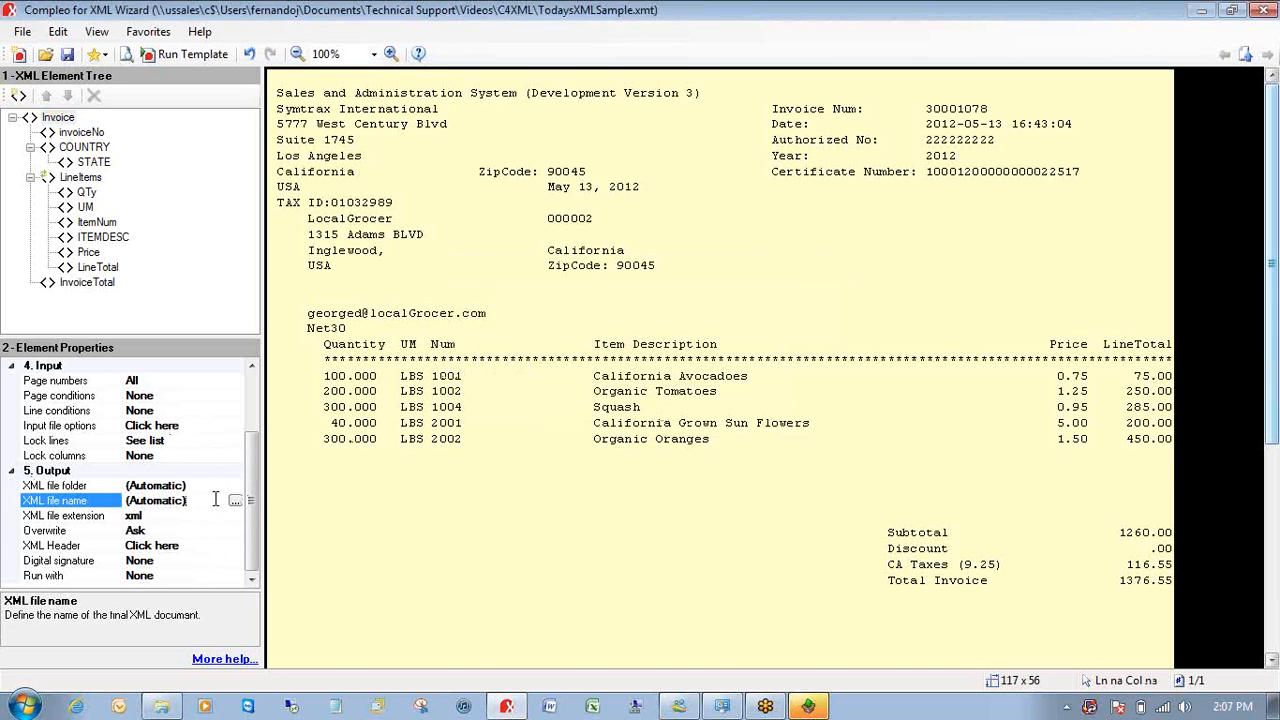
pyautogui.click(236, 501)
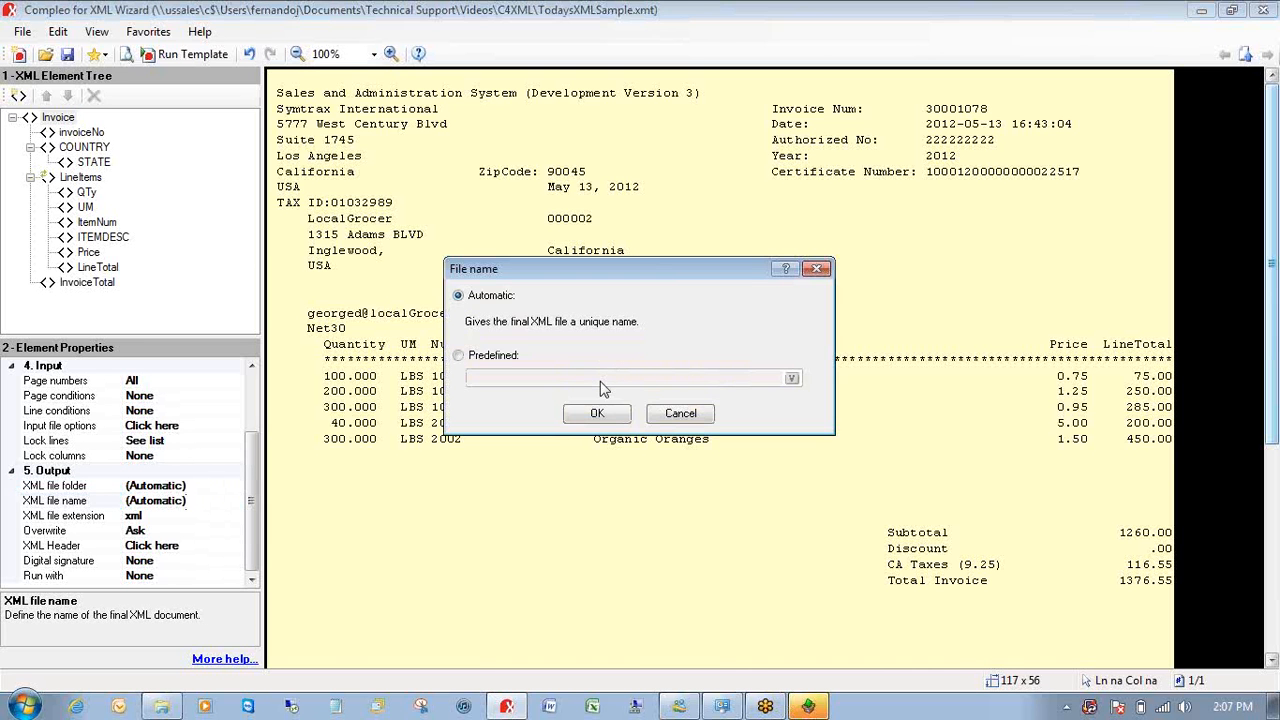
pyautogui.click(482, 356)
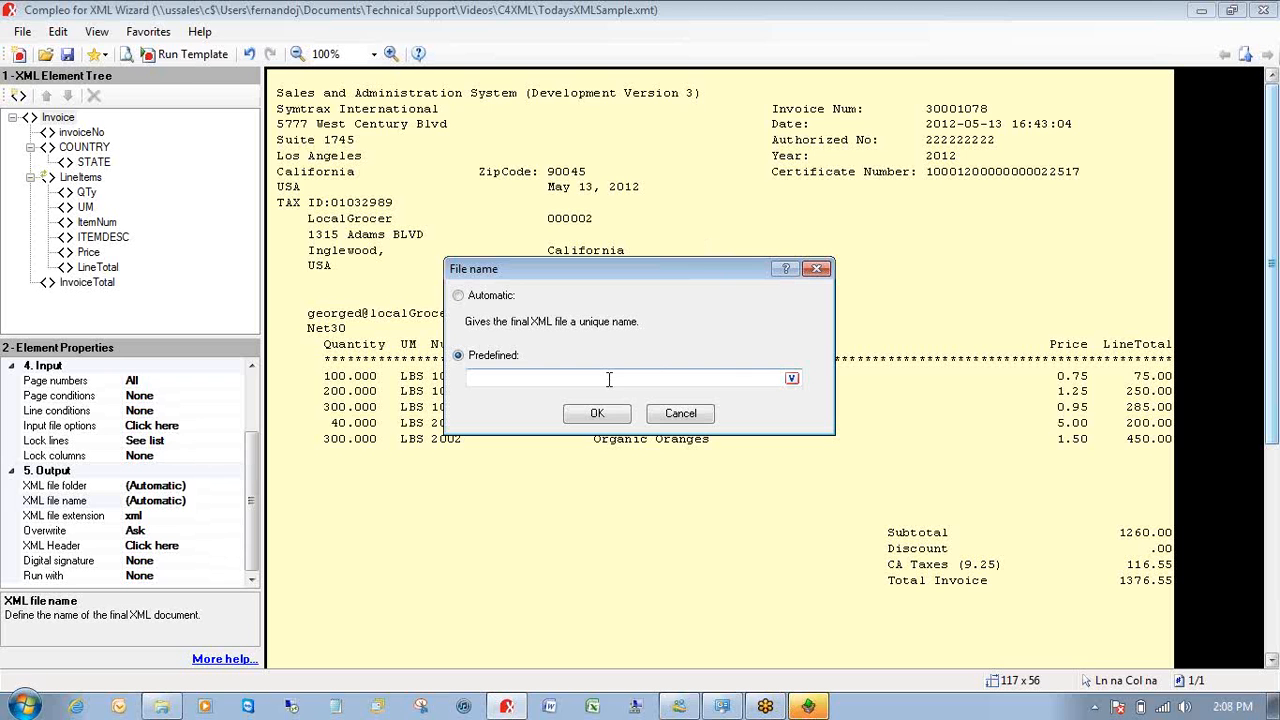
pyautogui.click(680, 413)
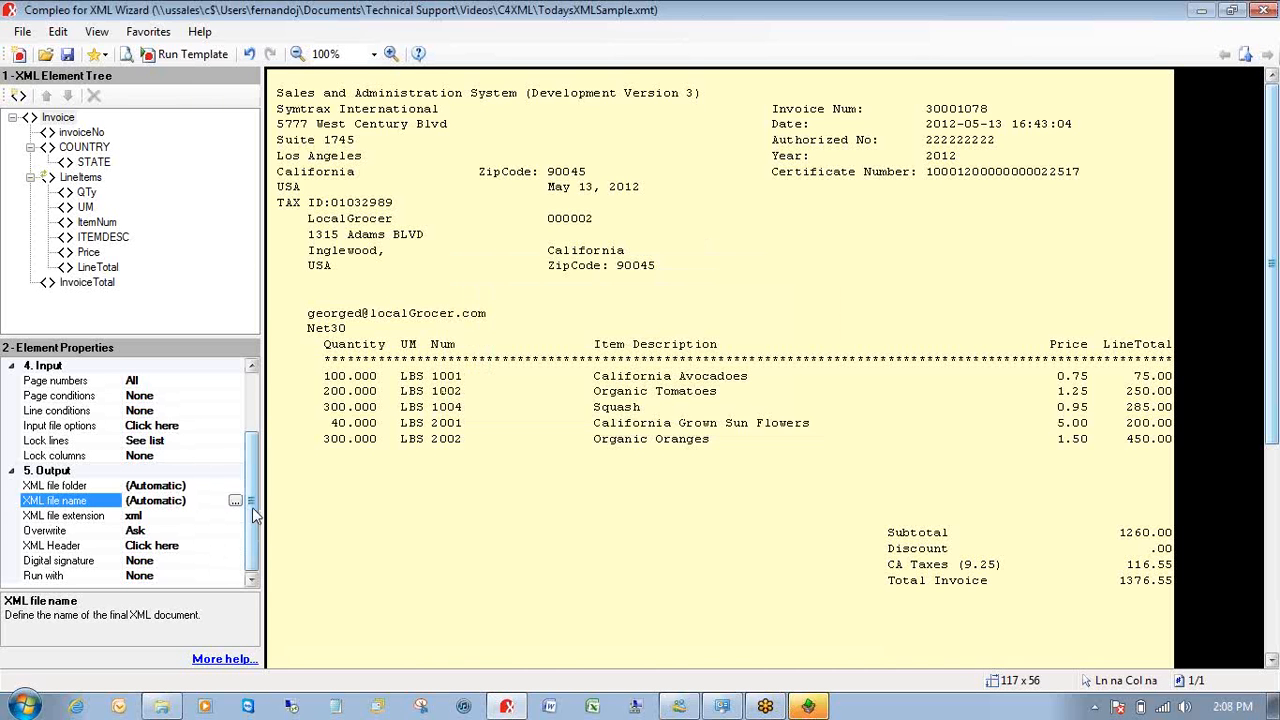
# - Start adding a Run with process to the Invoice output, choosing Send to a Web Service and opening its settings
pyautogui.click(70, 578)
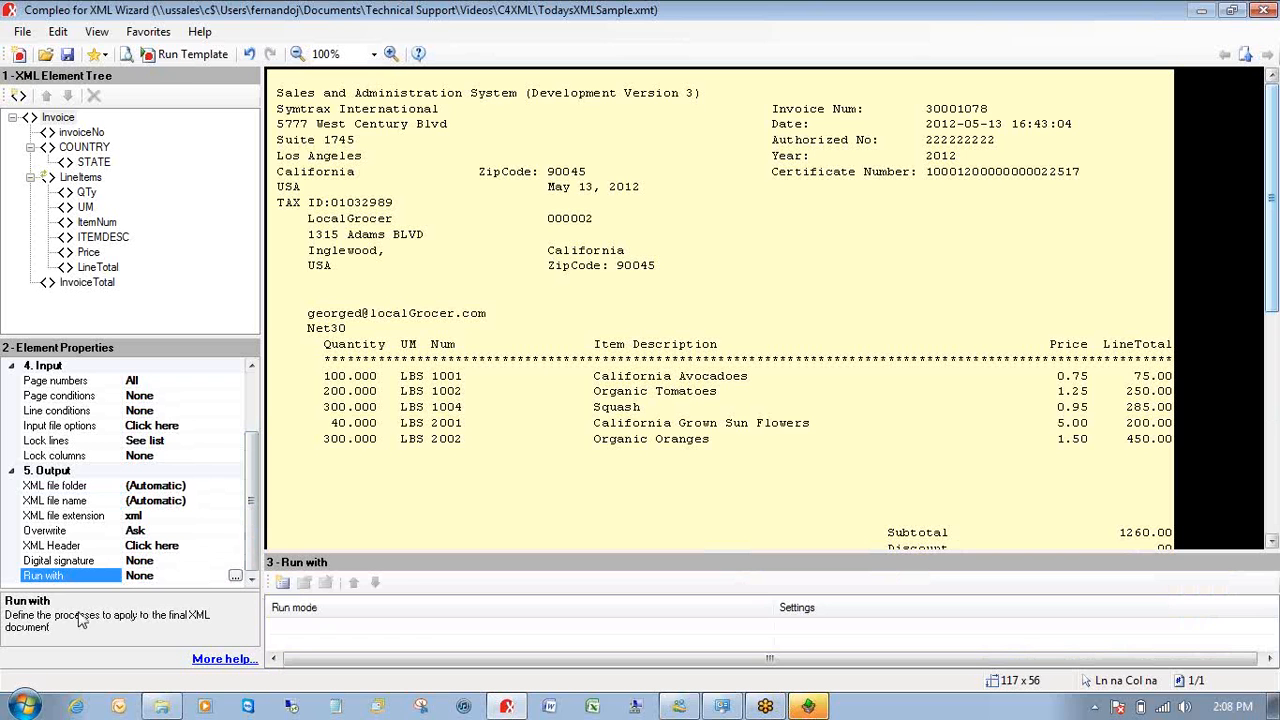
pyautogui.click(285, 583)
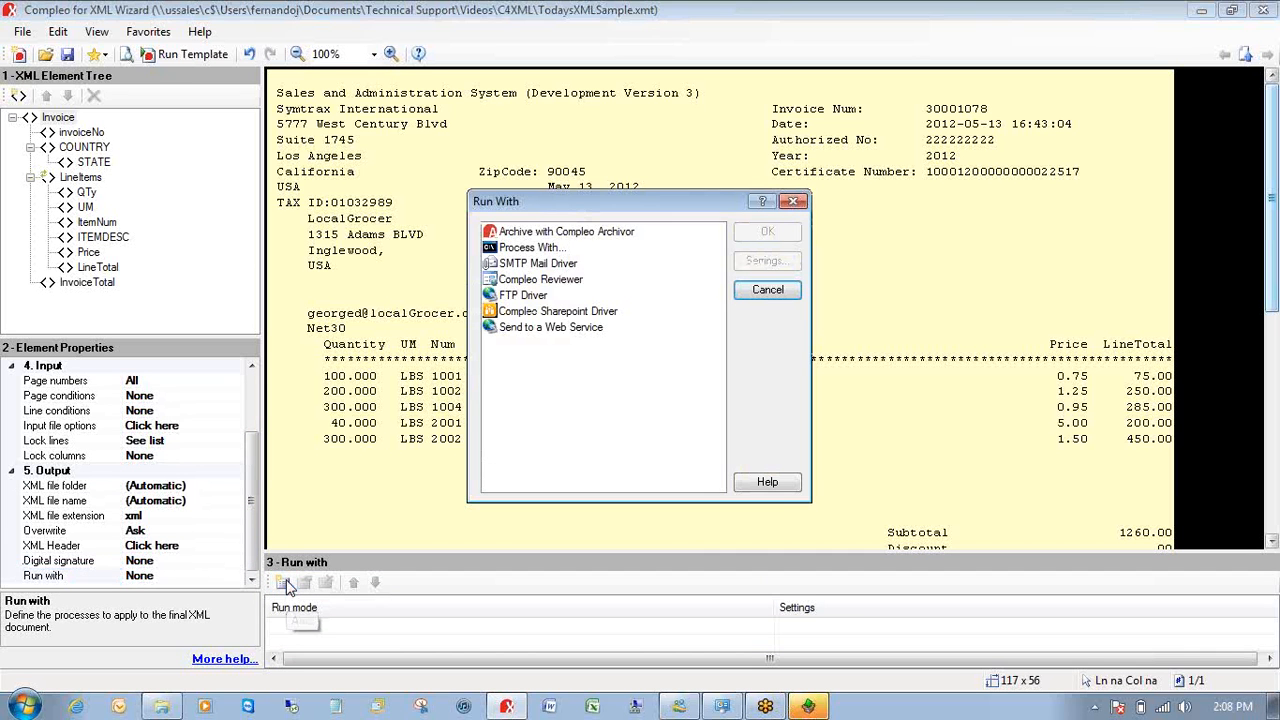
pyautogui.click(522, 333)
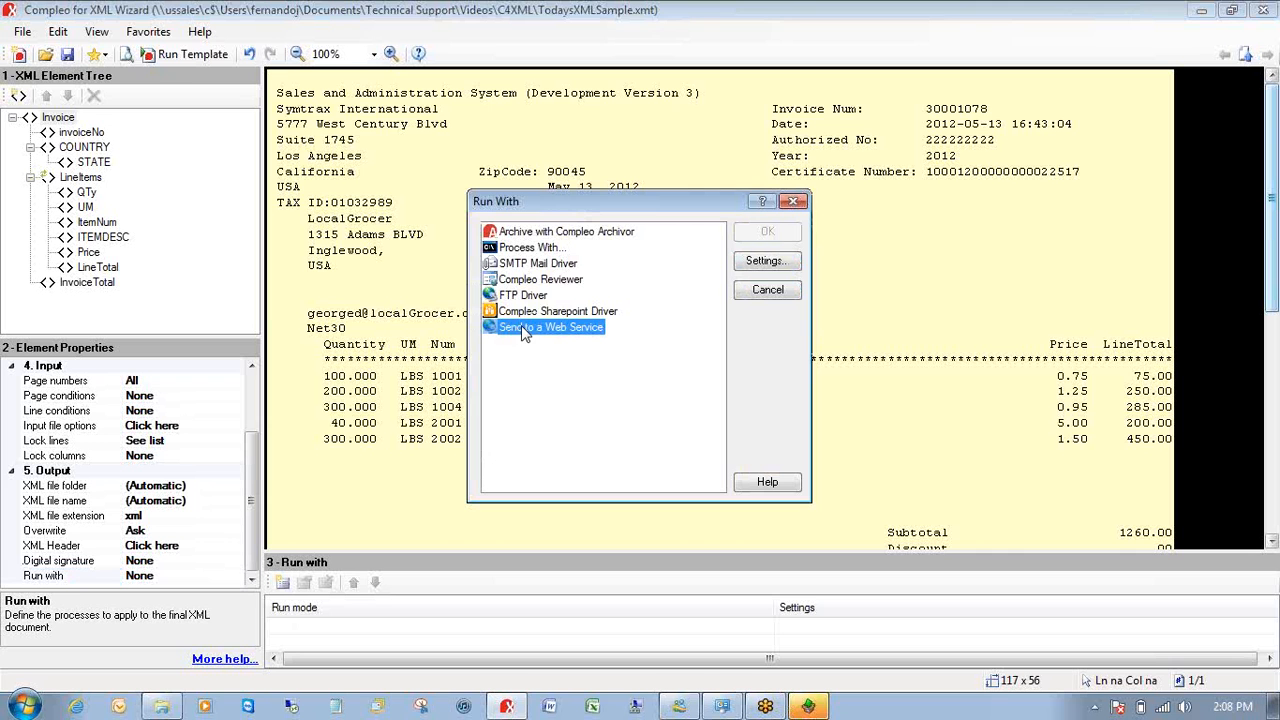
pyautogui.click(766, 262)
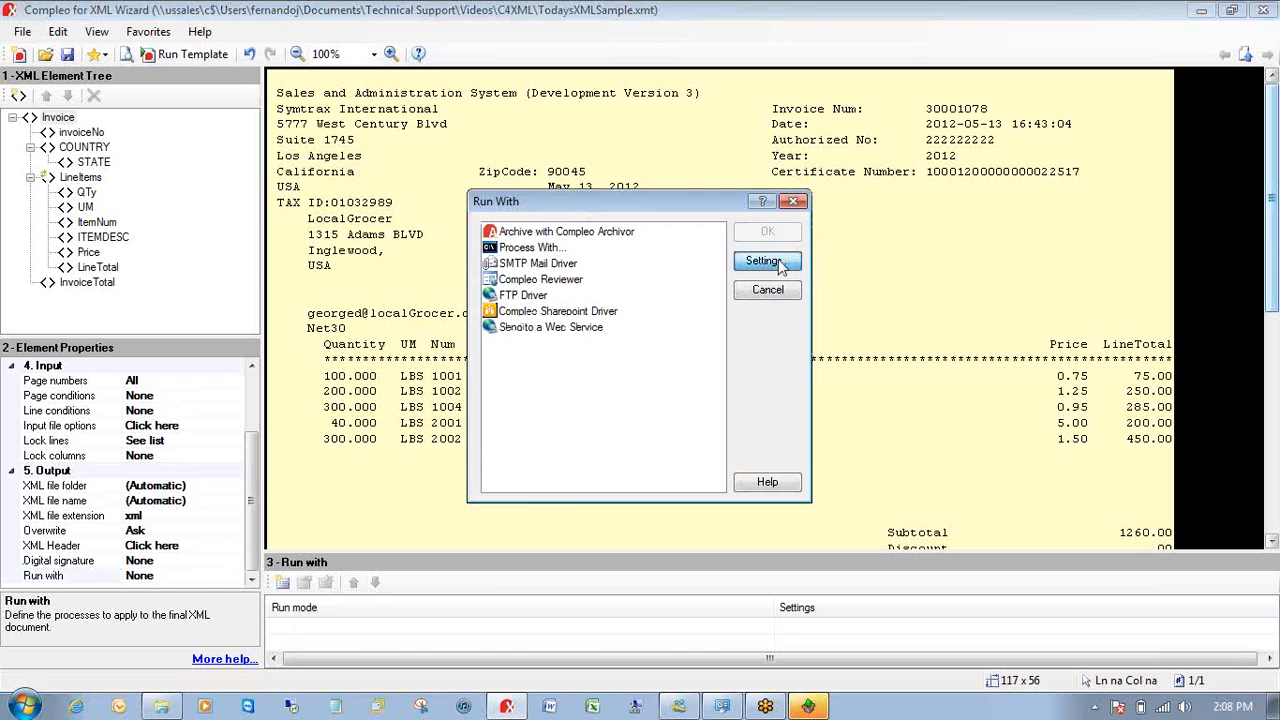